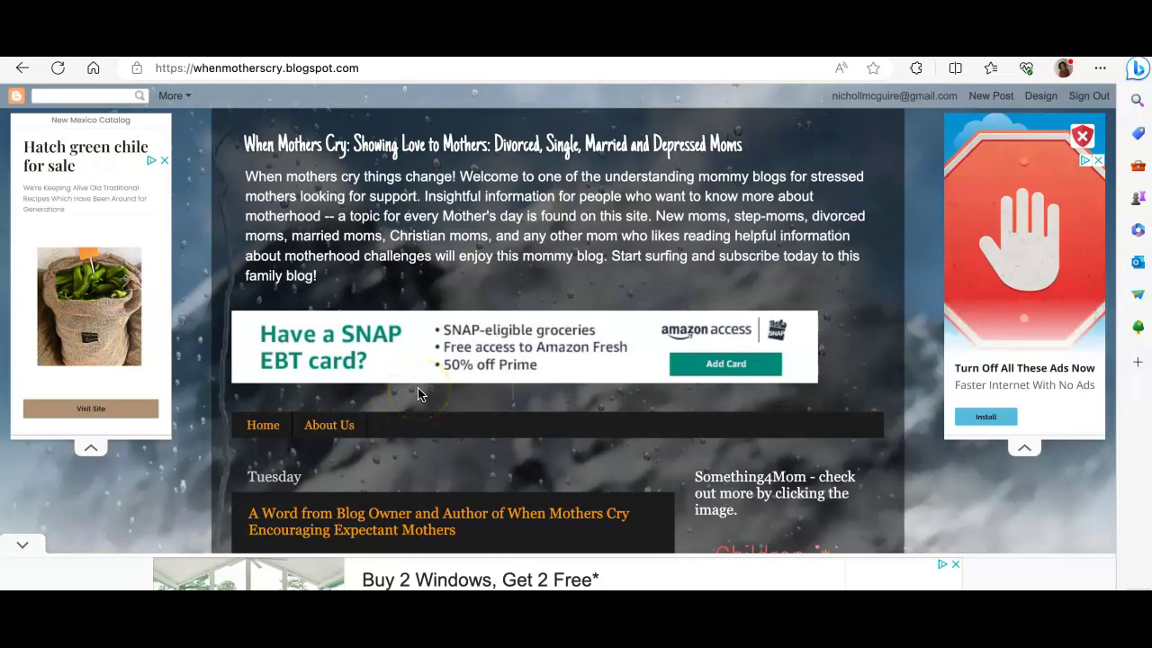
- Scroll down through the When Mothers Cry blog page and back up
scroll(418, 393, down, 2)
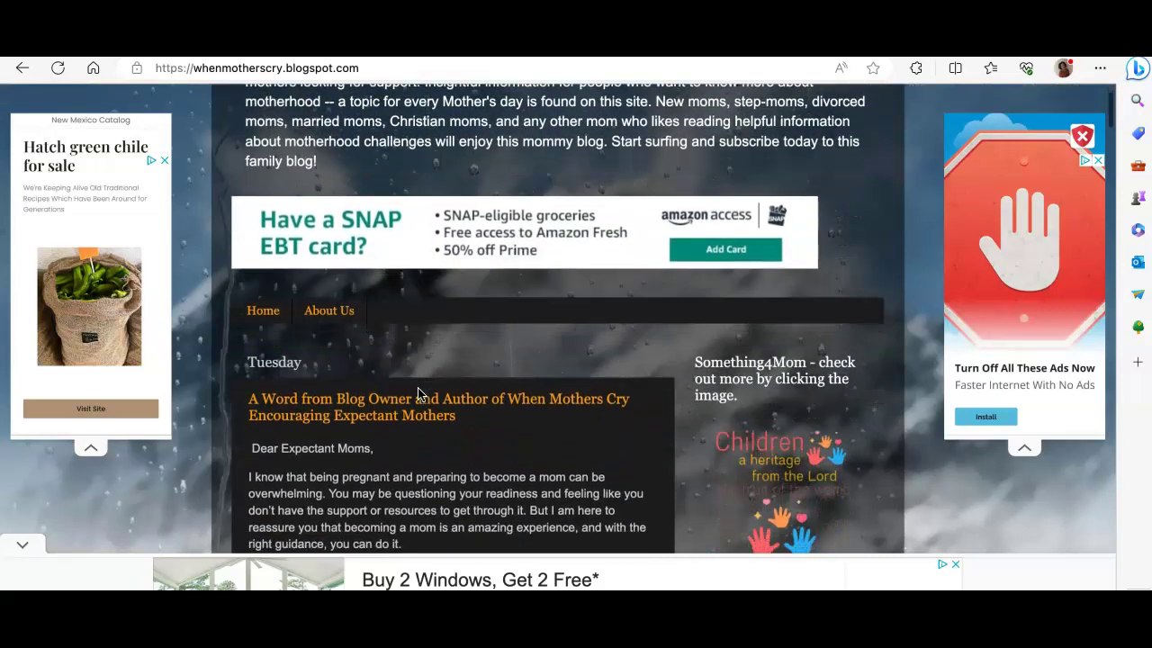
scroll(418, 394, down, 2)
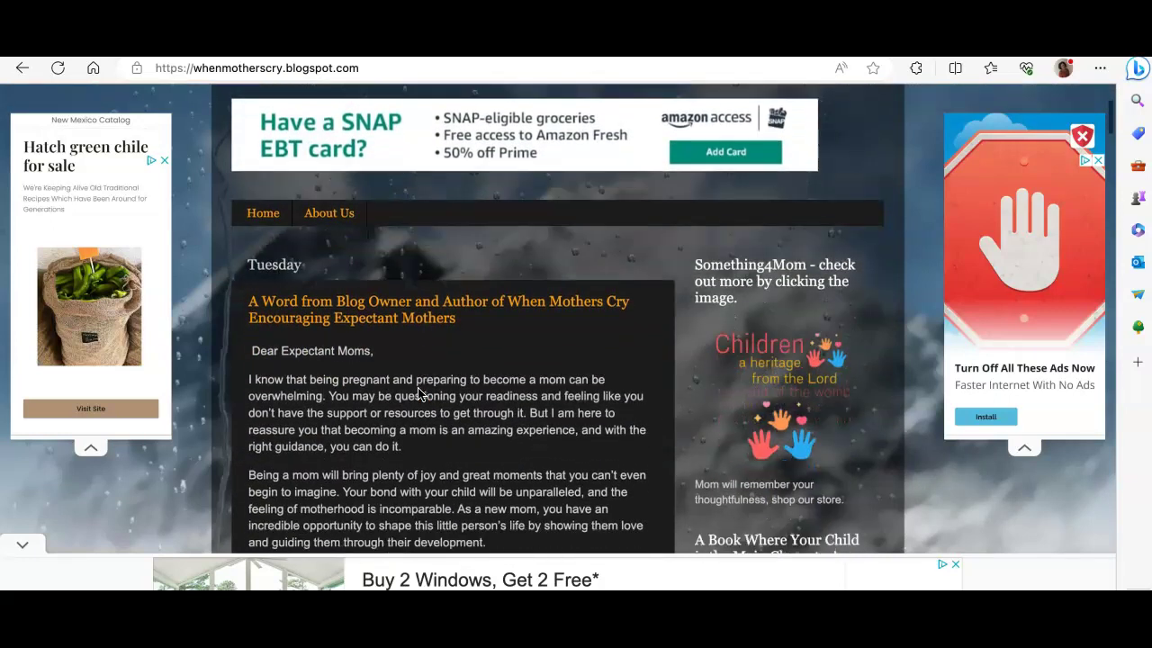
scroll(418, 394, down, 2)
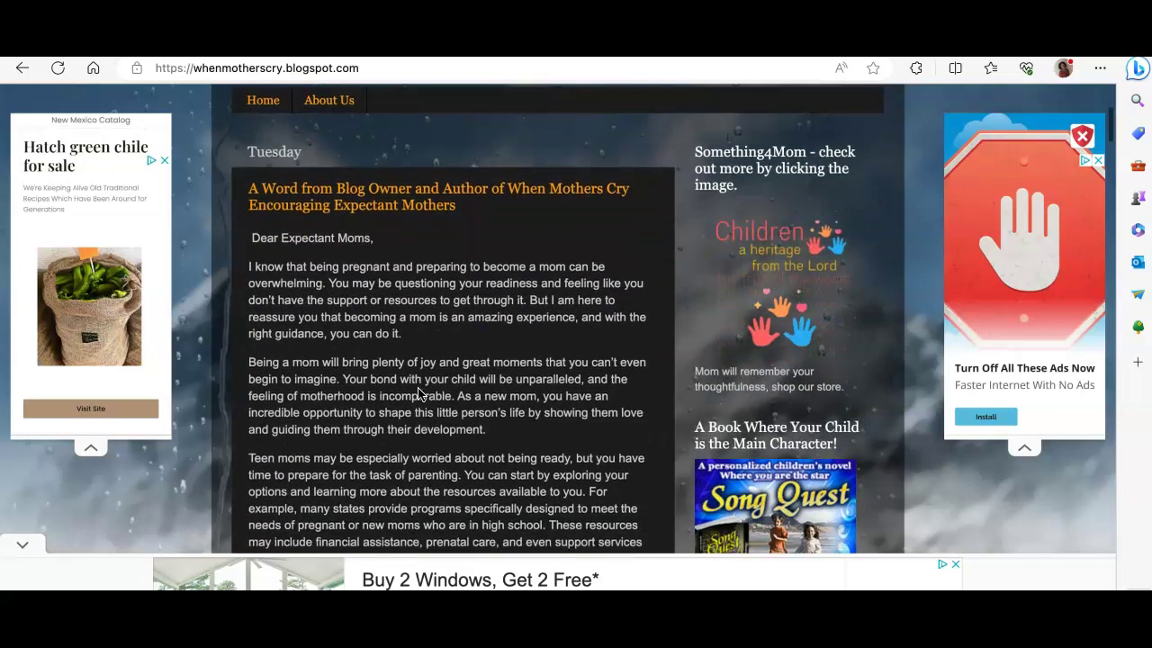
scroll(418, 393, down, 2)
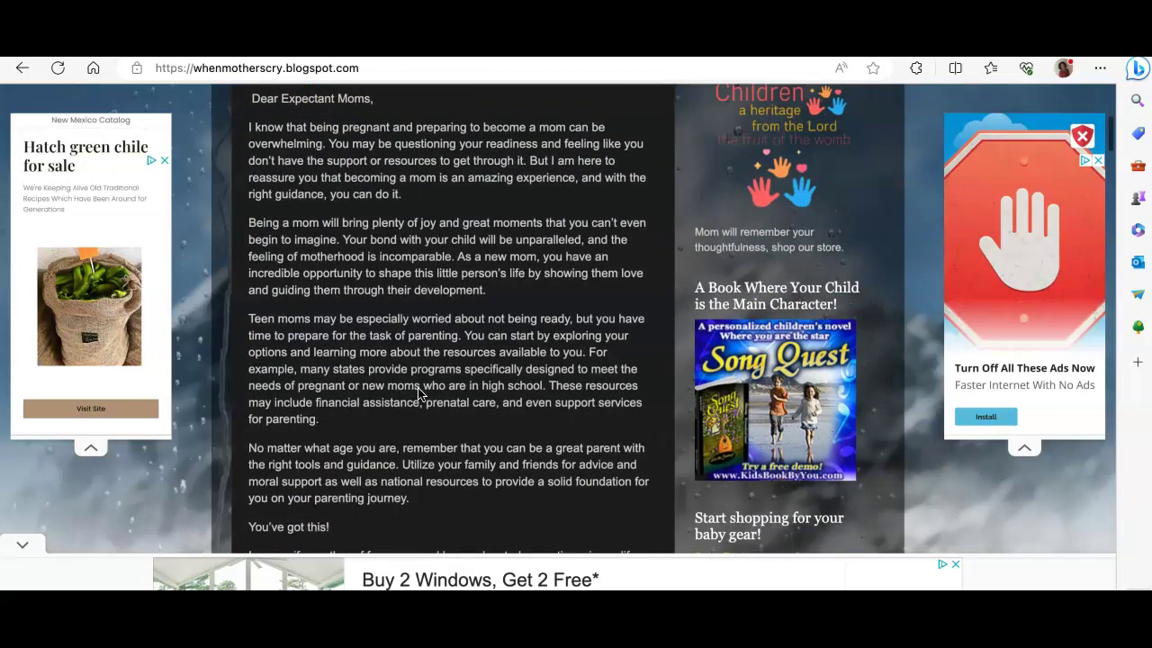
scroll(418, 394, up, 5)
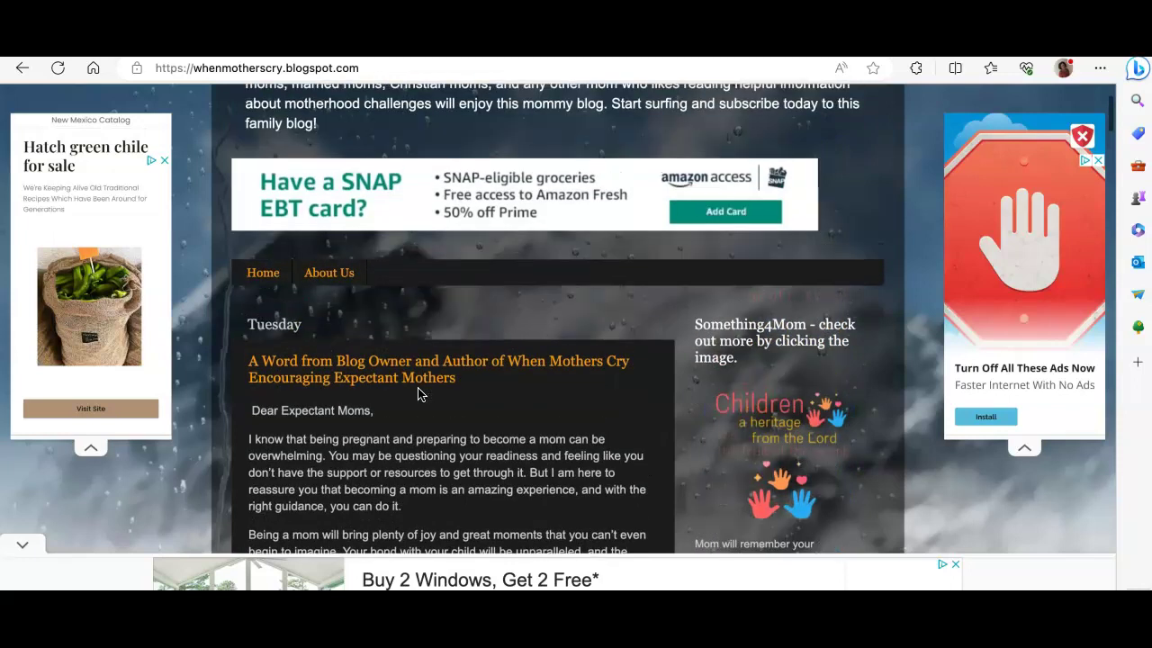
scroll(418, 393, down, 5)
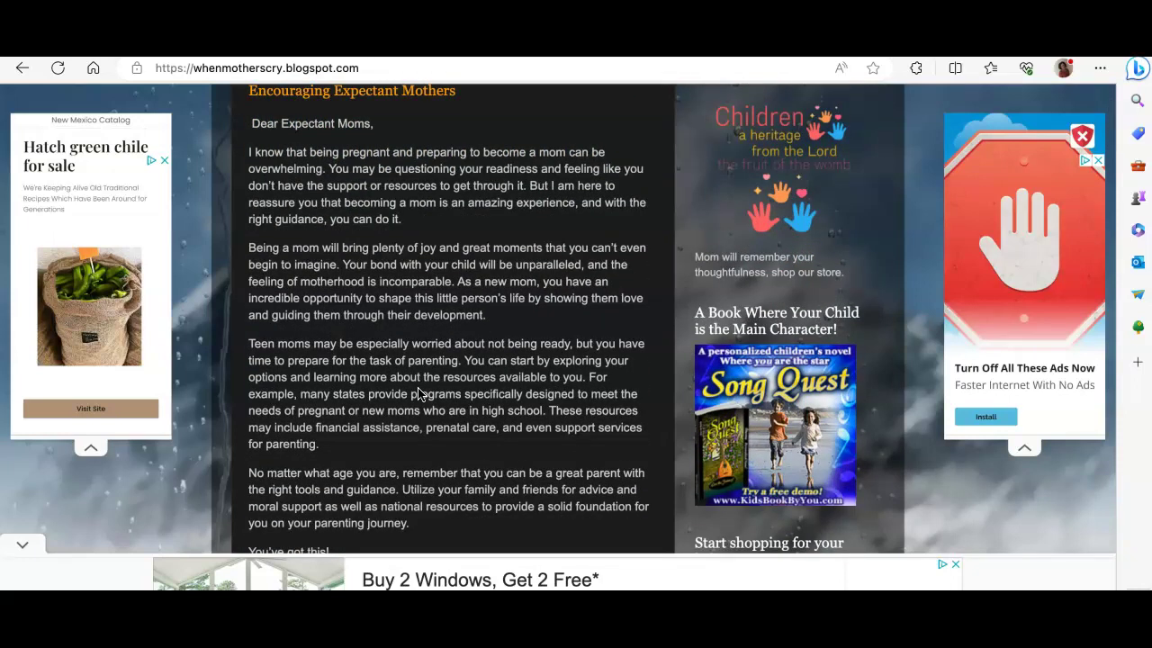
scroll(418, 393, down, 8)
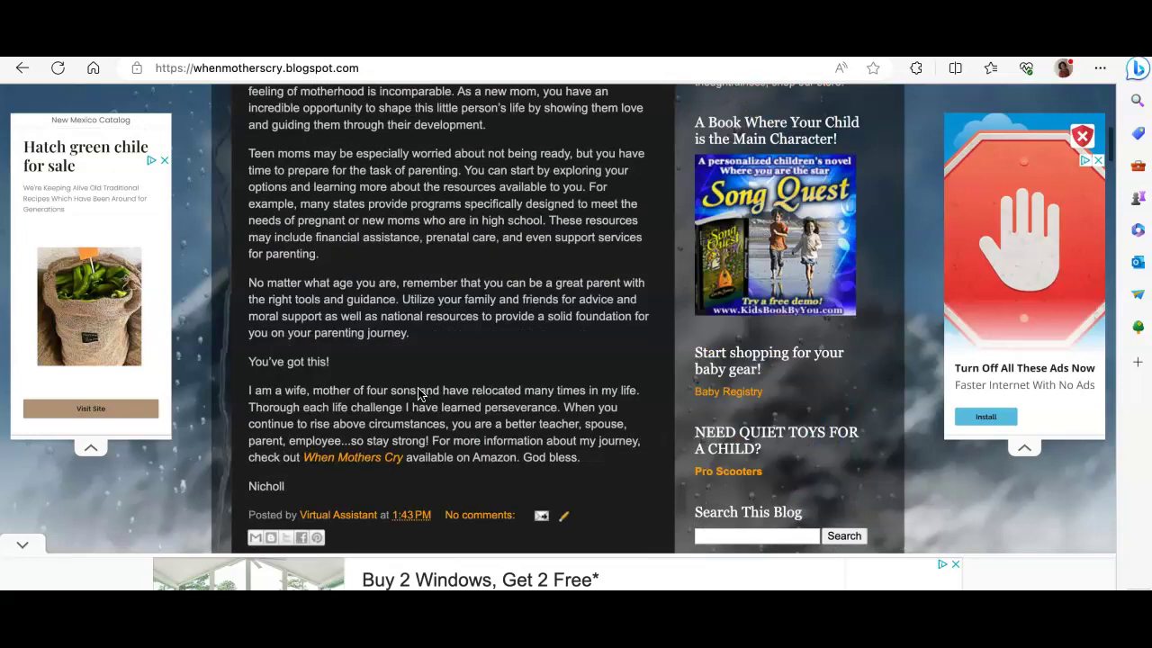
scroll(418, 393, down, 4)
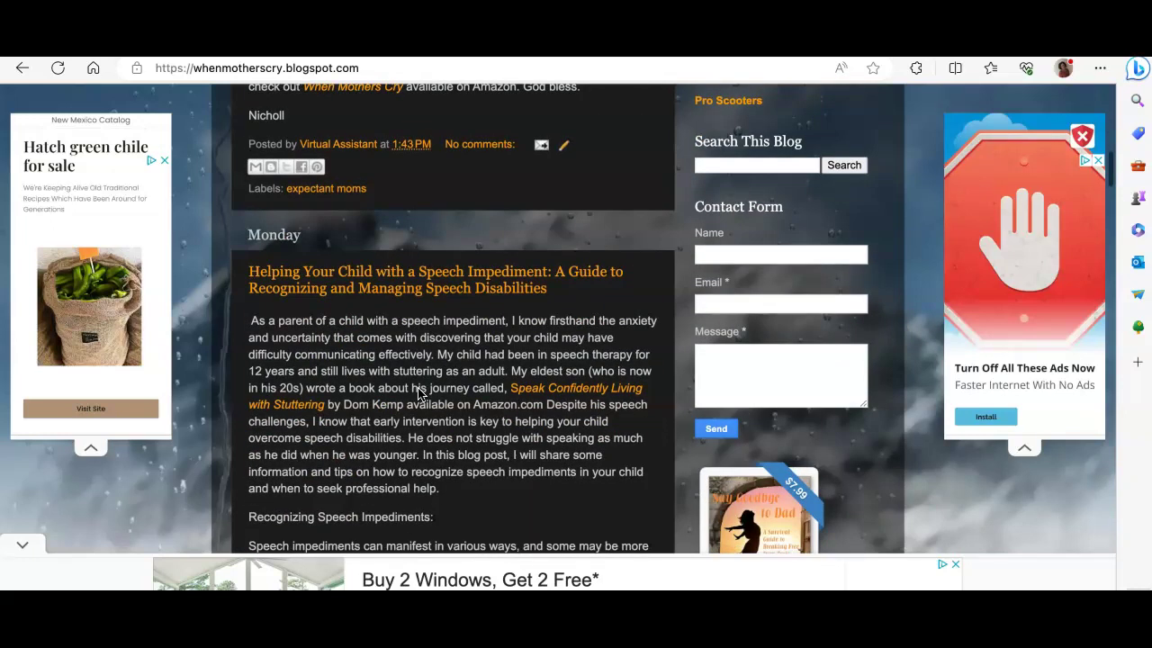
scroll(418, 393, down, 2)
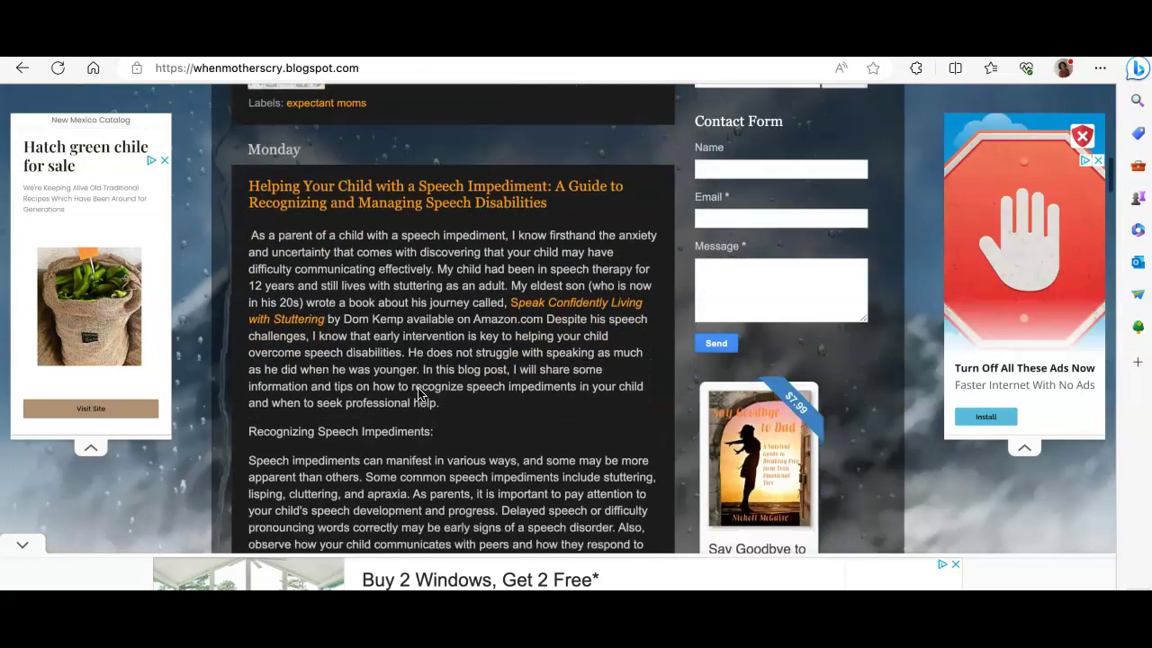
scroll(417, 394, down, 2)
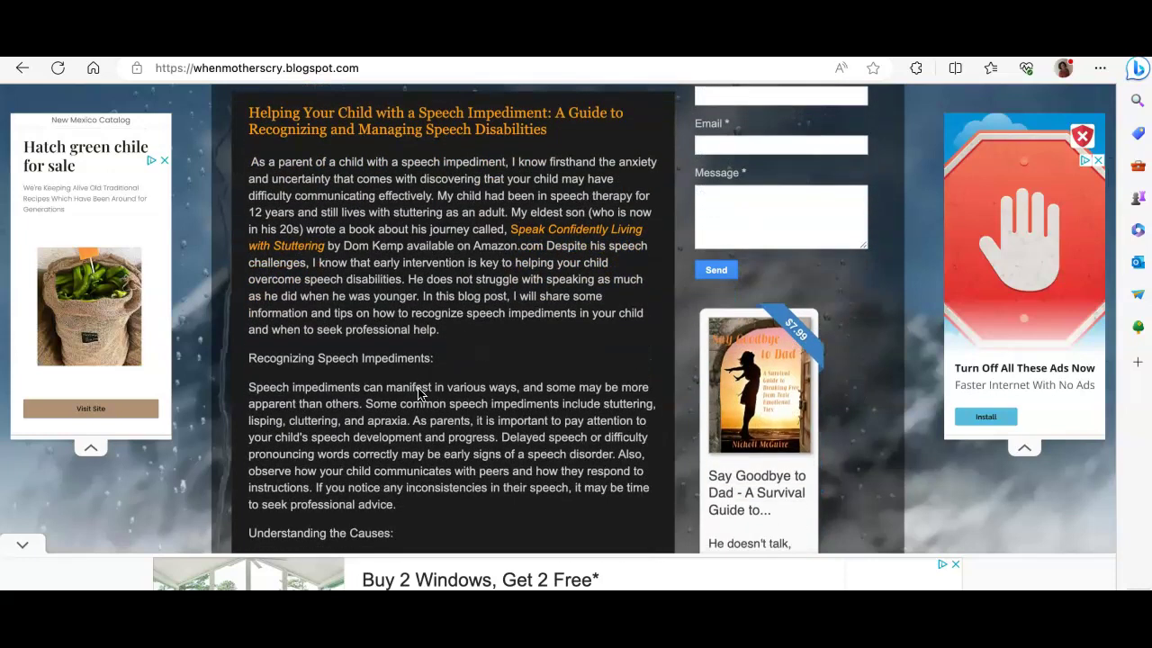
scroll(417, 394, down, 2)
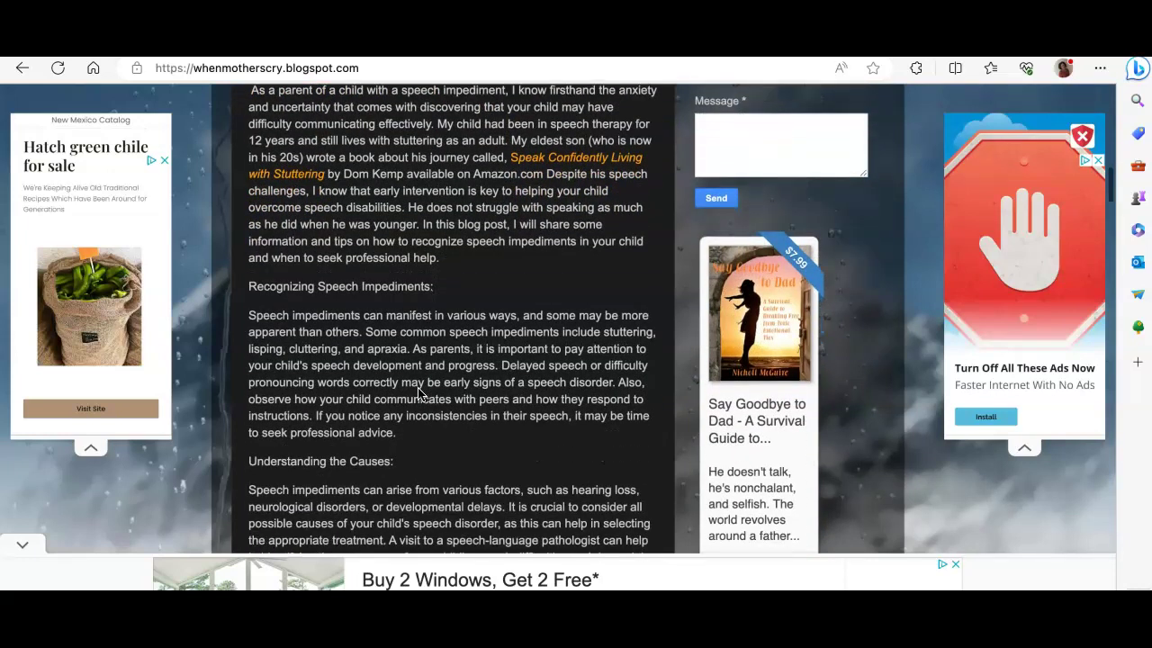
scroll(418, 393, up, 1)
scroll(418, 393, up, 2)
scroll(417, 393, up, 3)
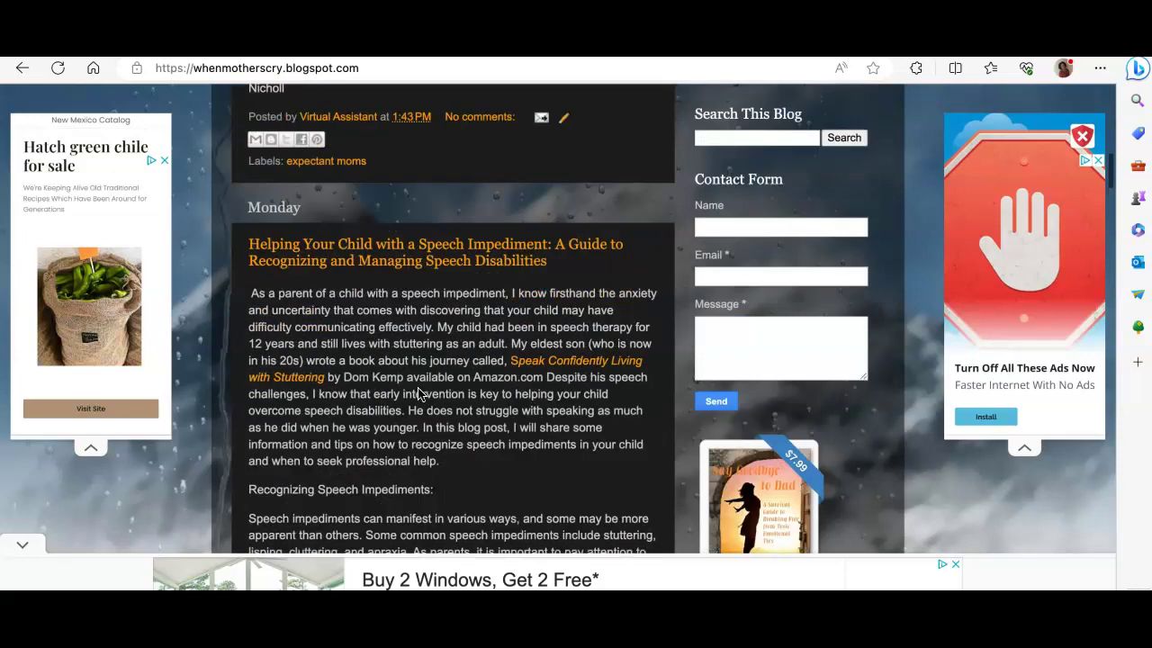
scroll(417, 394, up, 15)
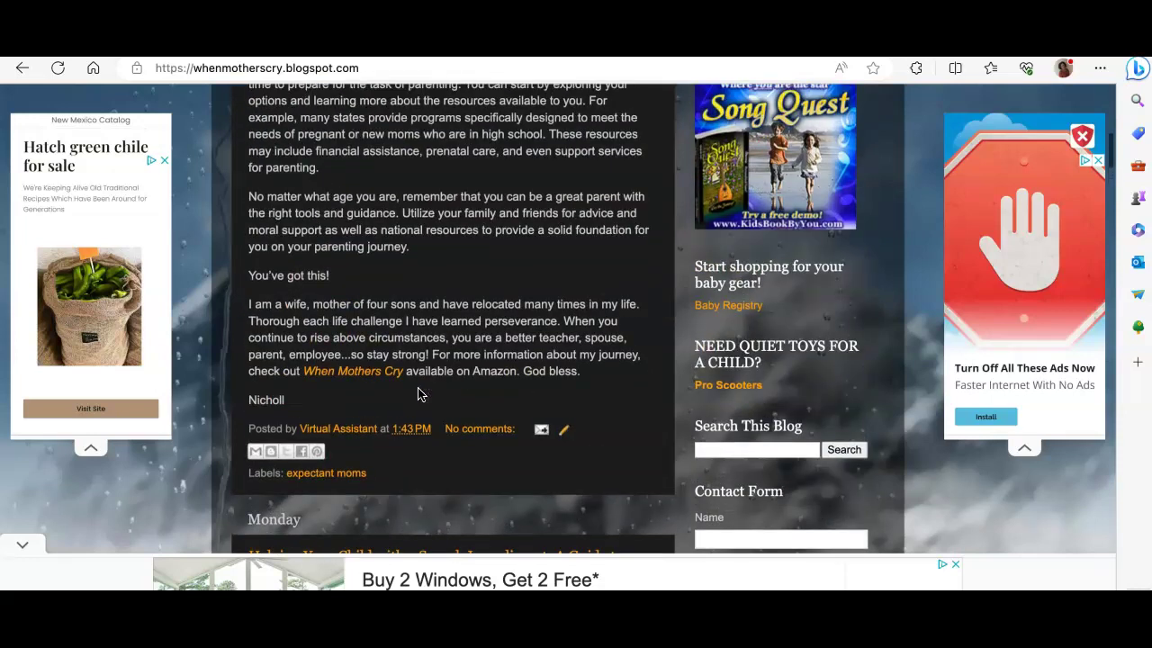
scroll(418, 394, up, 3)
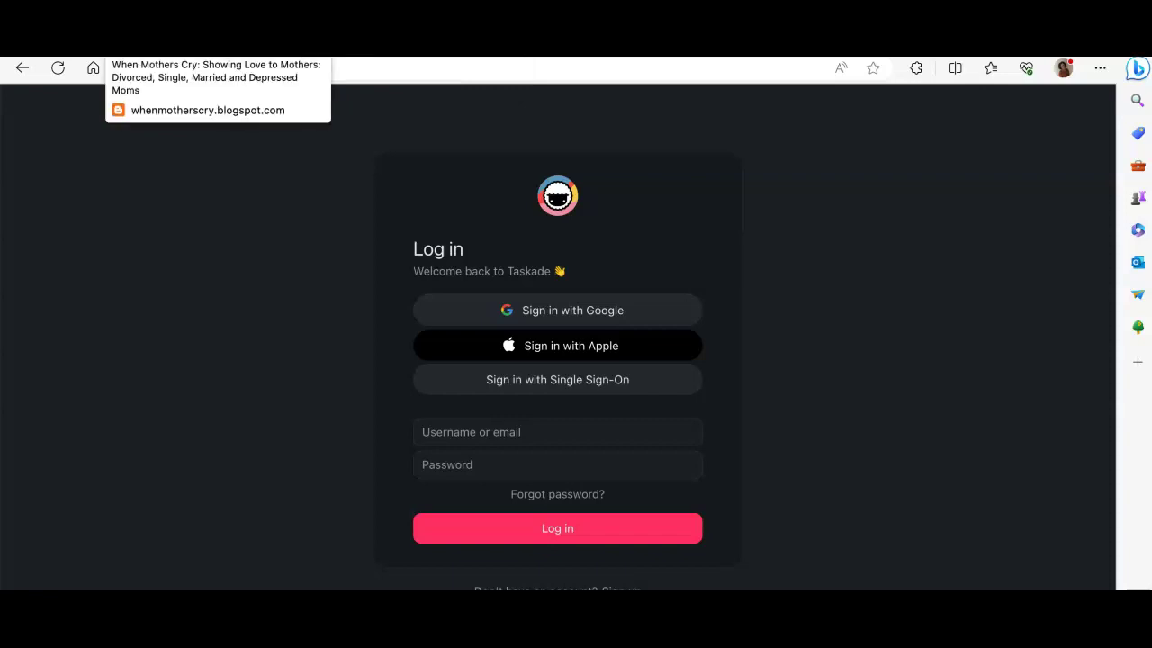
- Go from the blog back to the Presentations.AI Business Plan template page
click(180, 43)
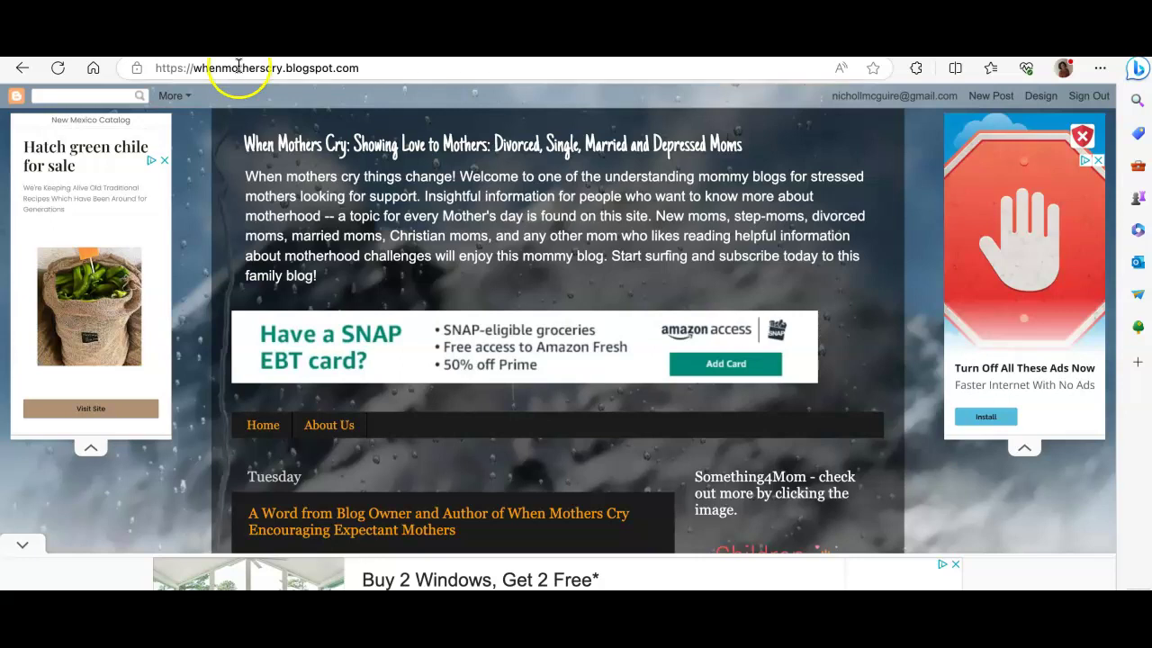
key(alt+Left)
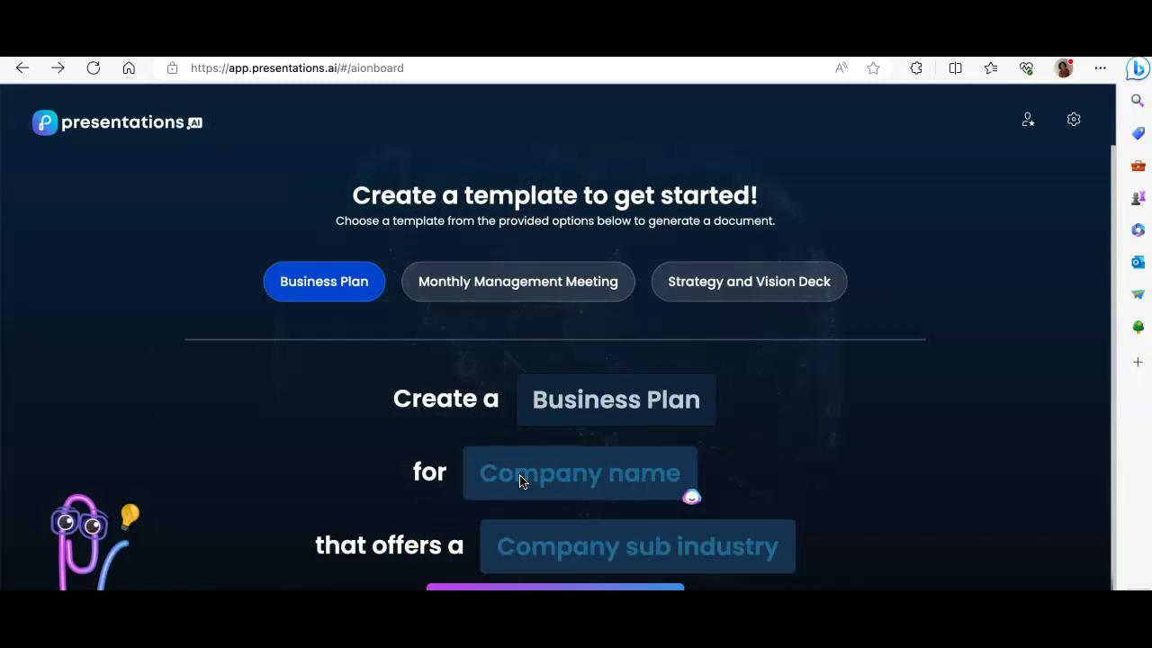
- Enter company name 'Nancy's Art Shop' and sub industry 'acrylic paintings', then submit
click(539, 458)
text(Nanc)
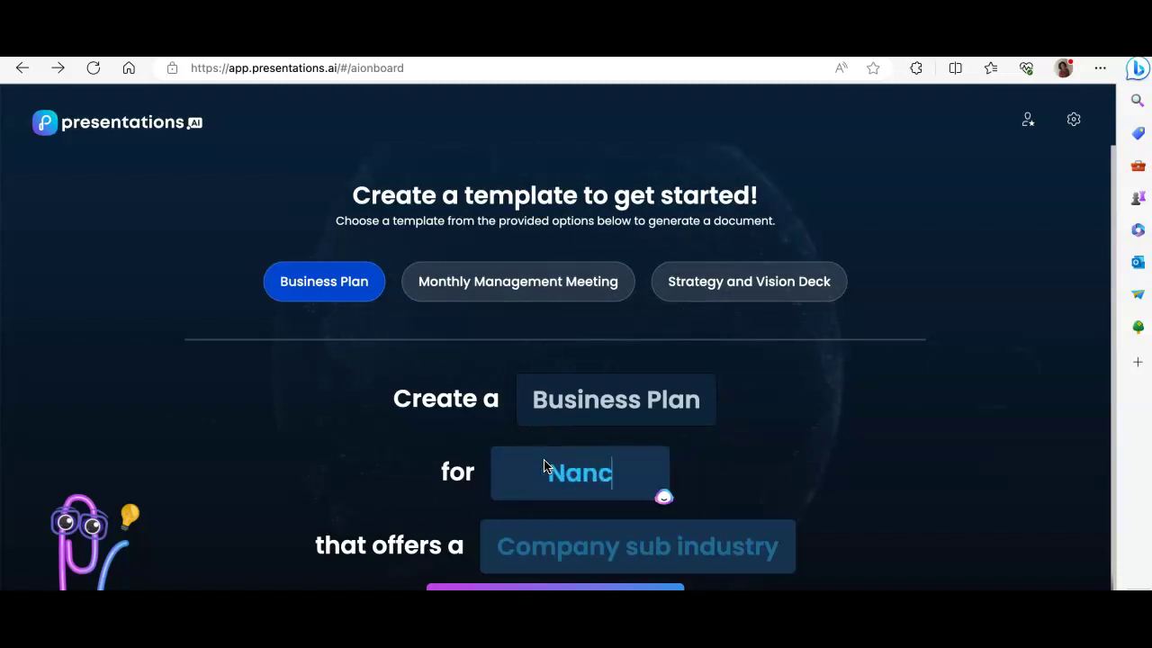
text(y's Ar)
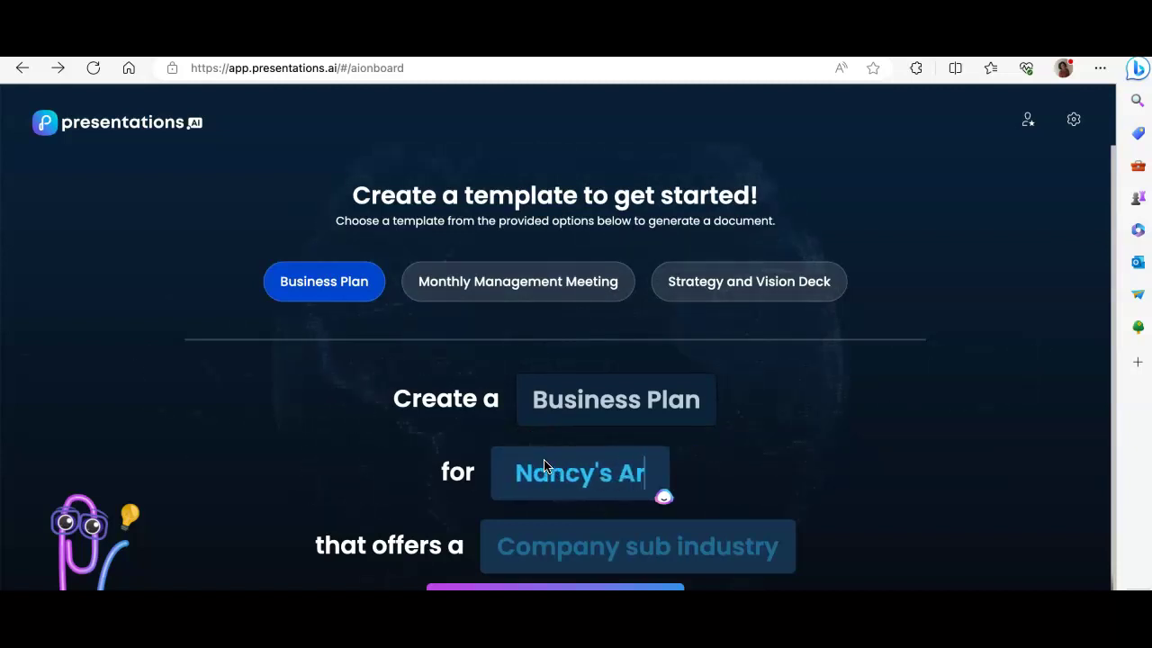
text(t Shop)
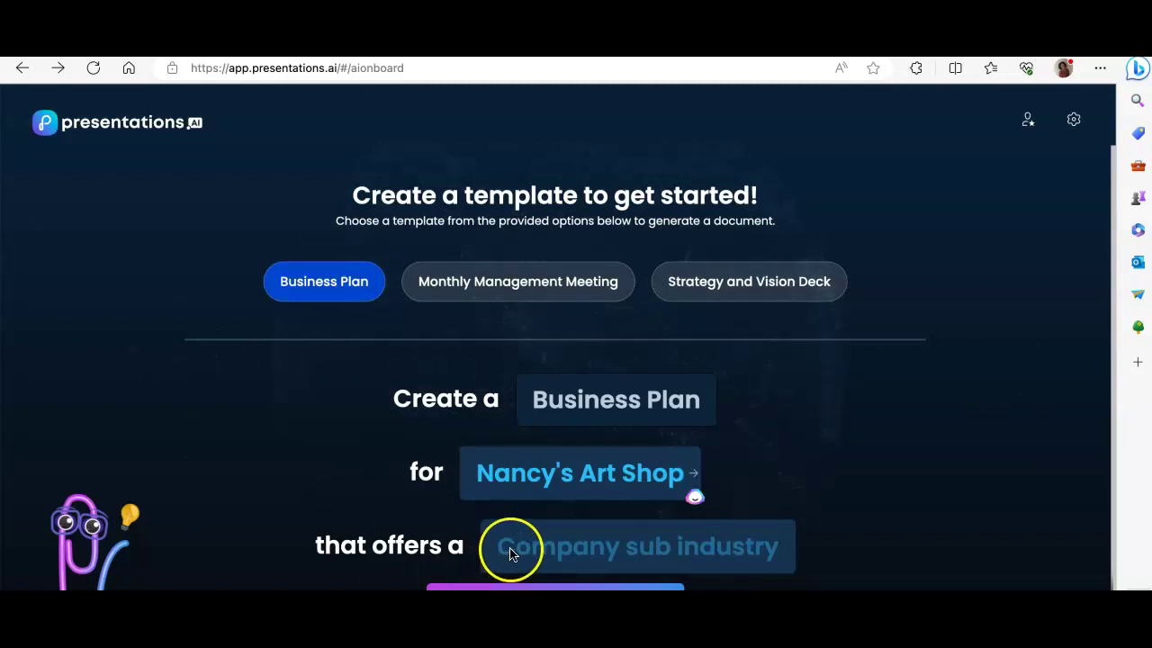
click(526, 551)
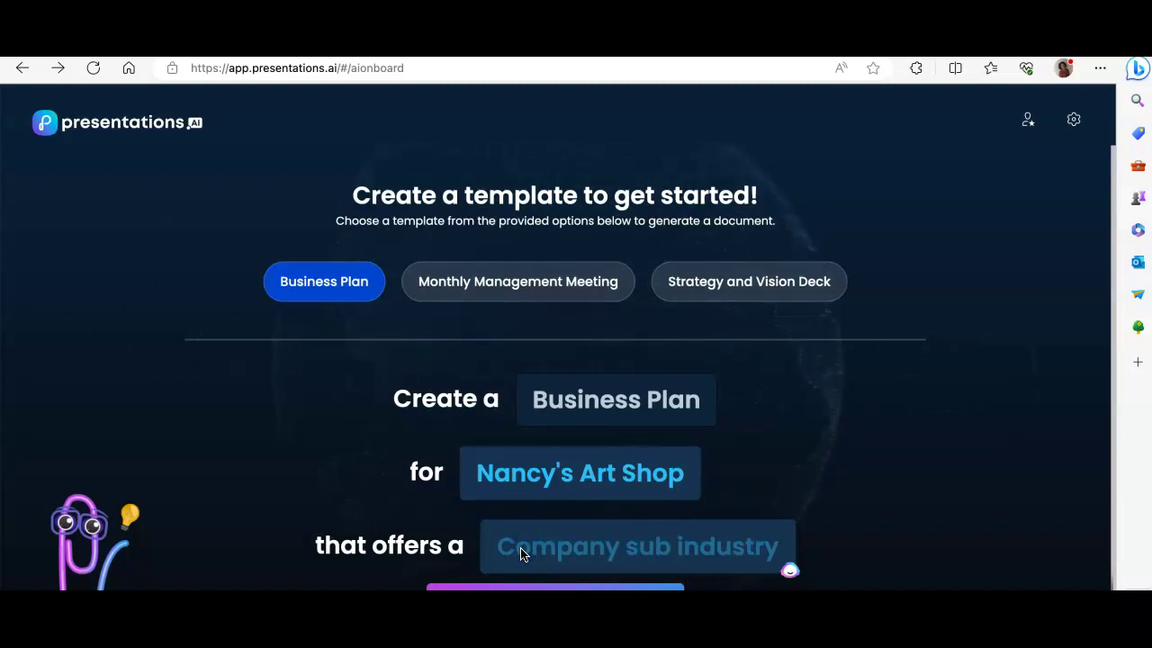
text(a)
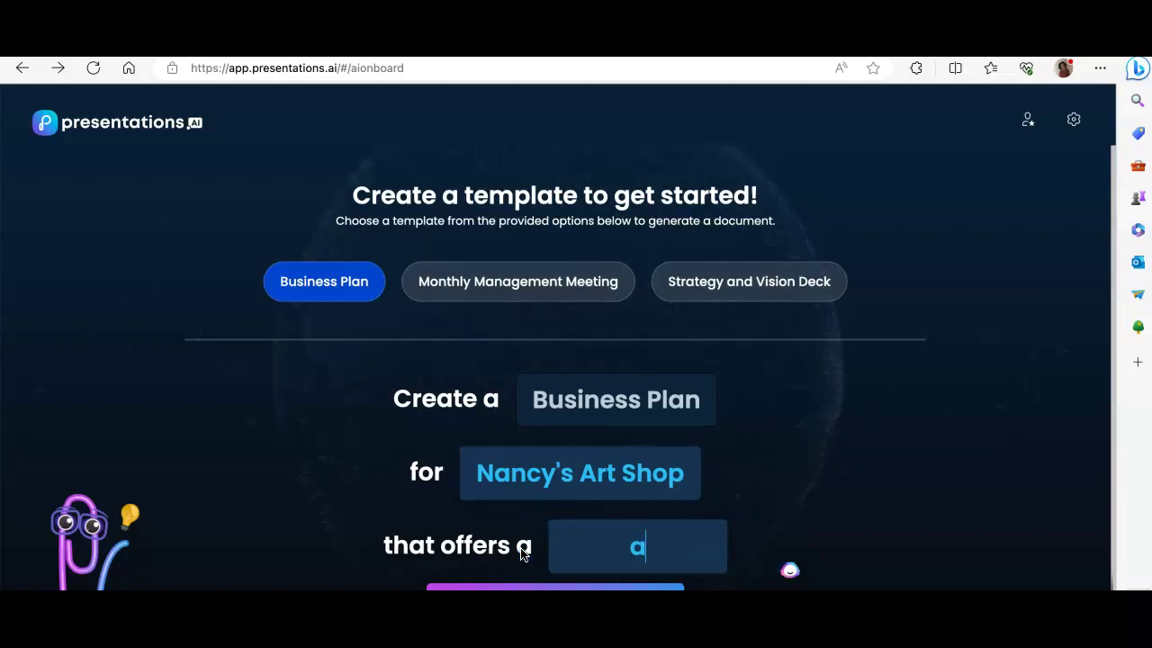
text(crylic pa)
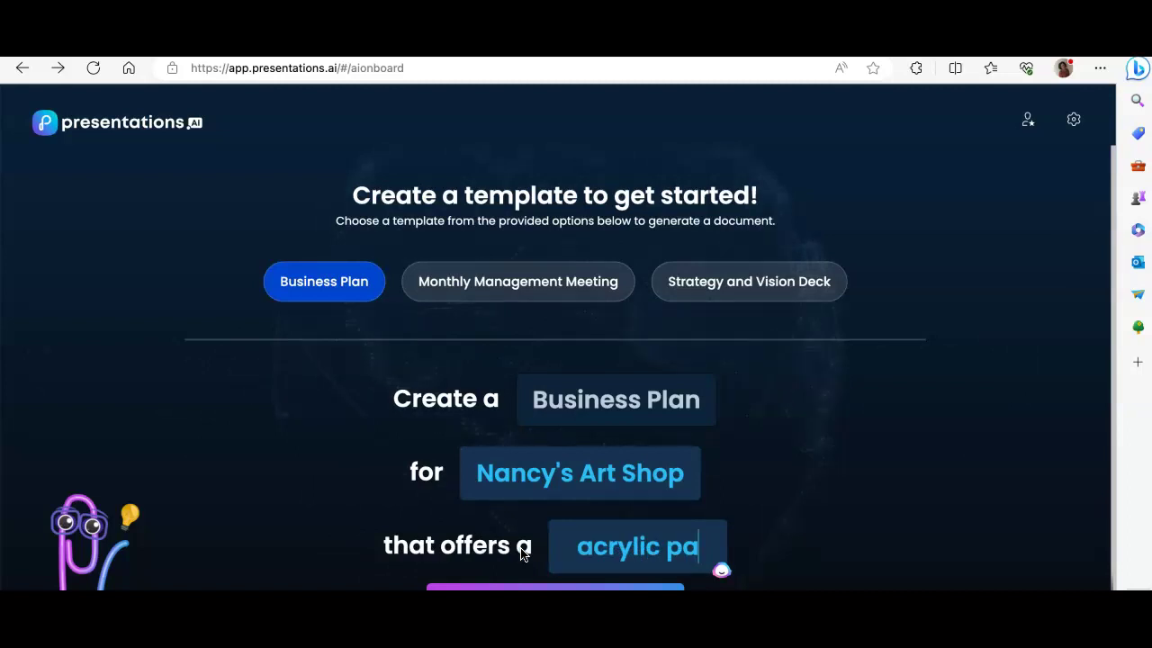
text(intings)
click(582, 475)
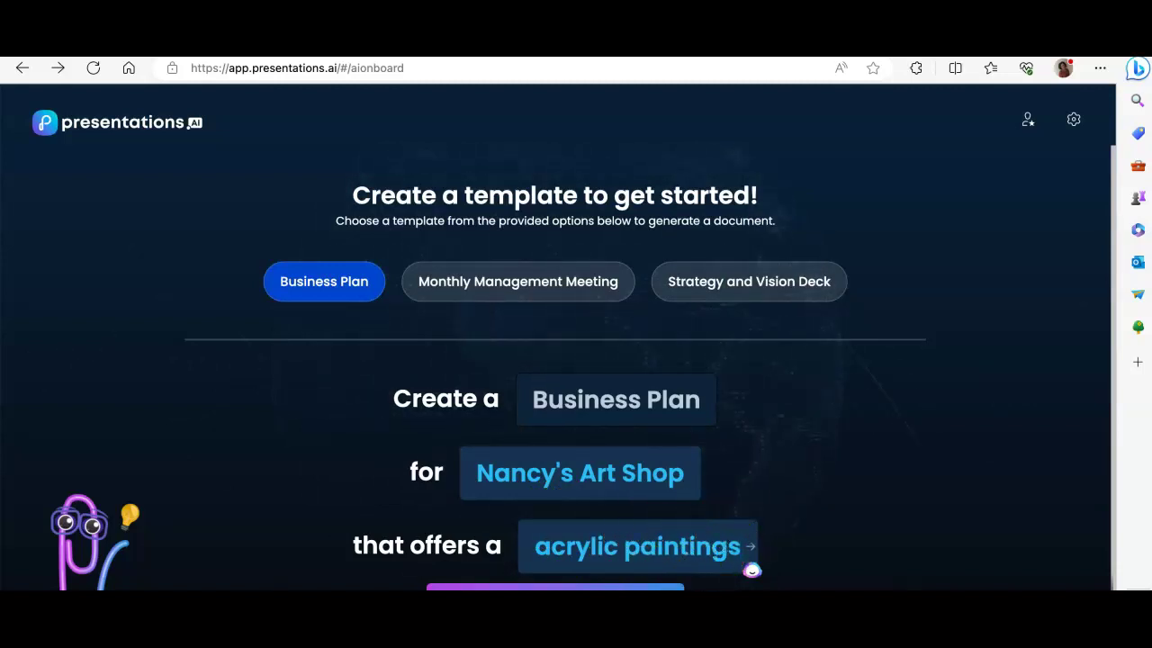
key(Return)
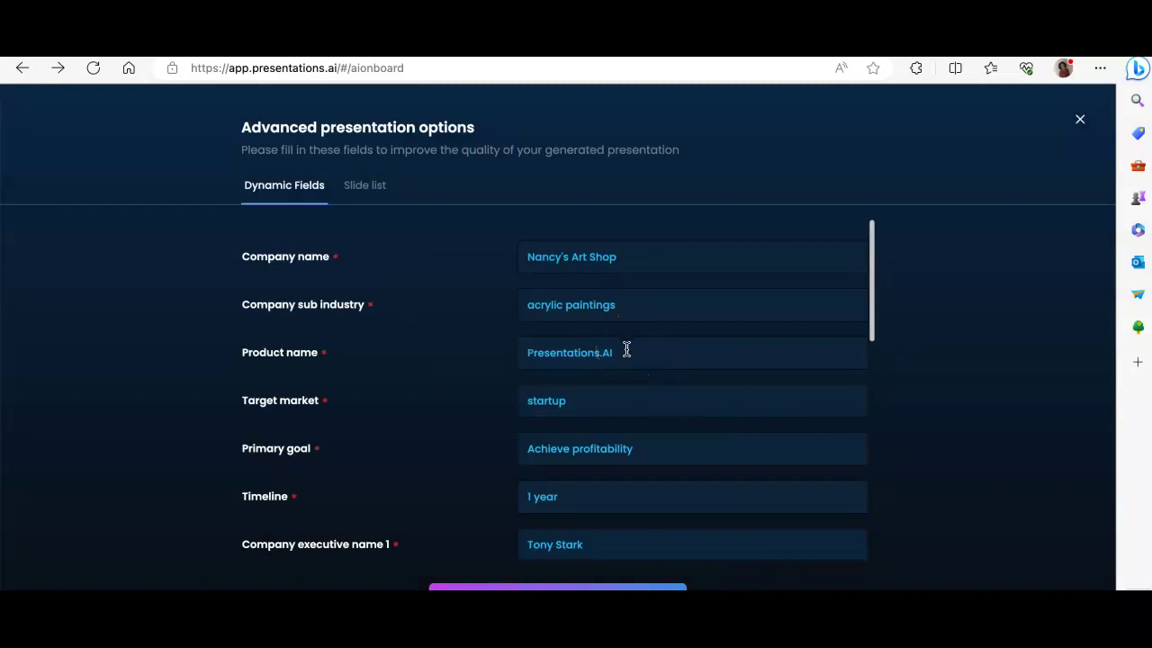
- Replace the product name with 'Acrylic Paintings' and change the sub industry to acrylic
drag(627, 351, 509, 357)
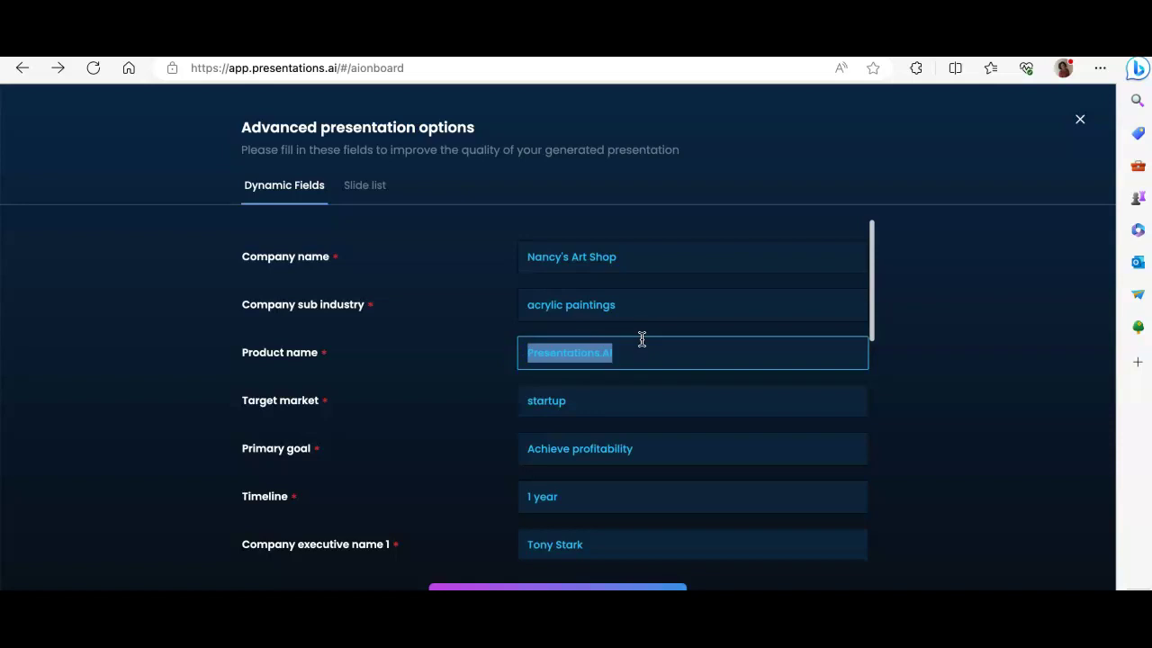
text(Acrylic )
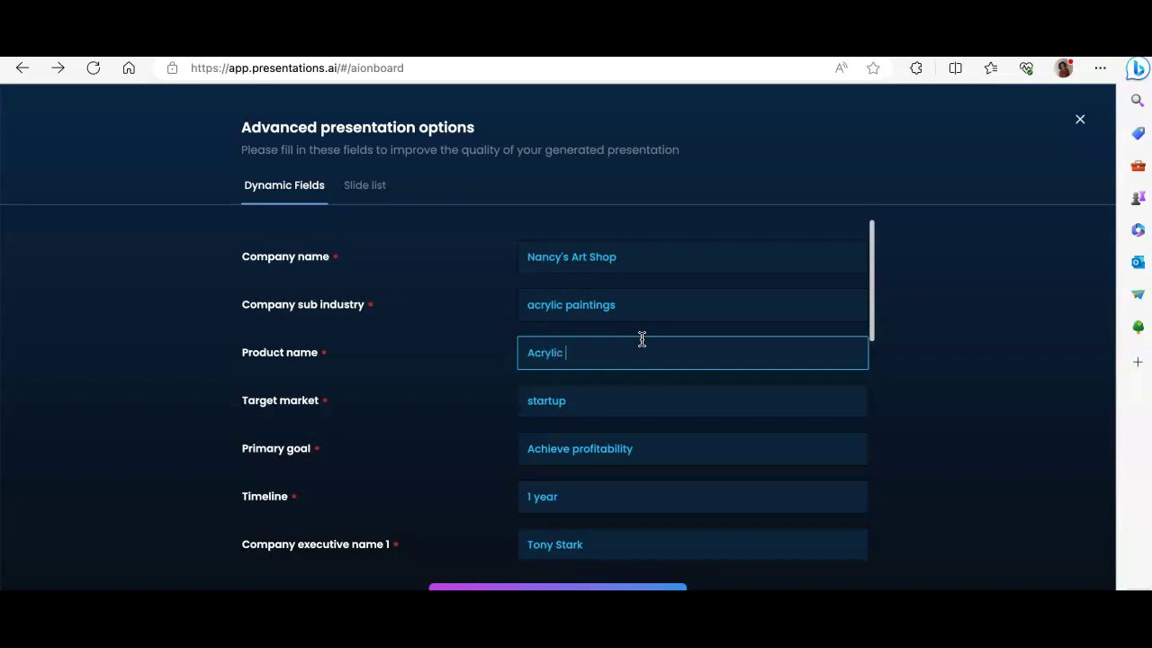
text(Paintings)
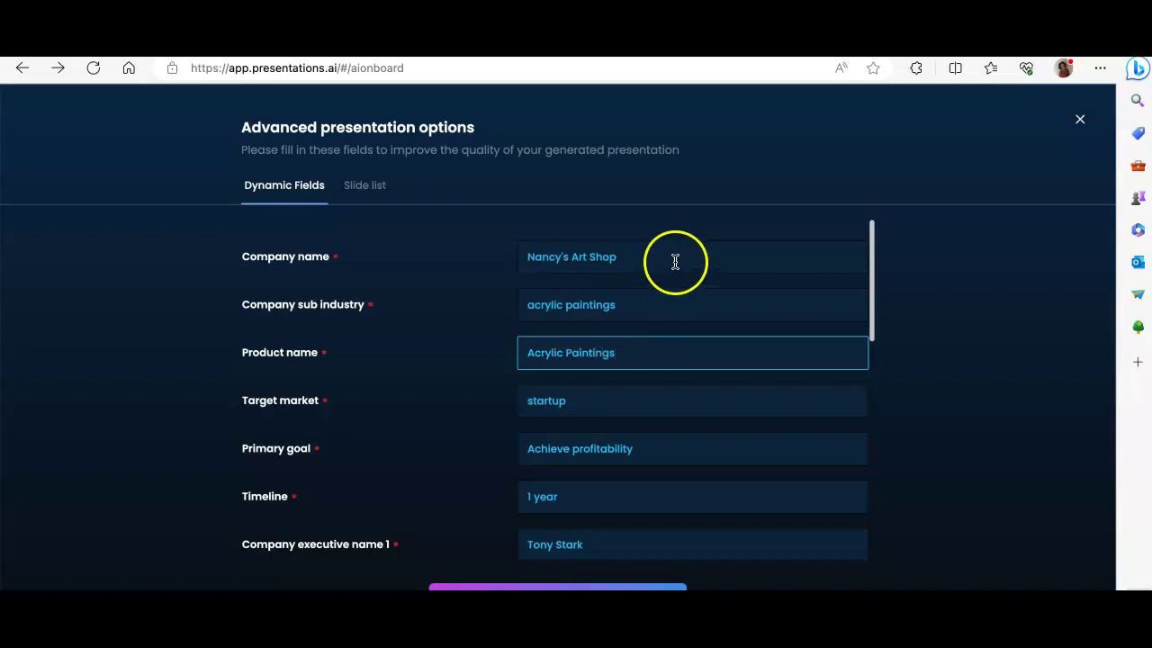
click(620, 303)
drag(620, 303, 507, 303)
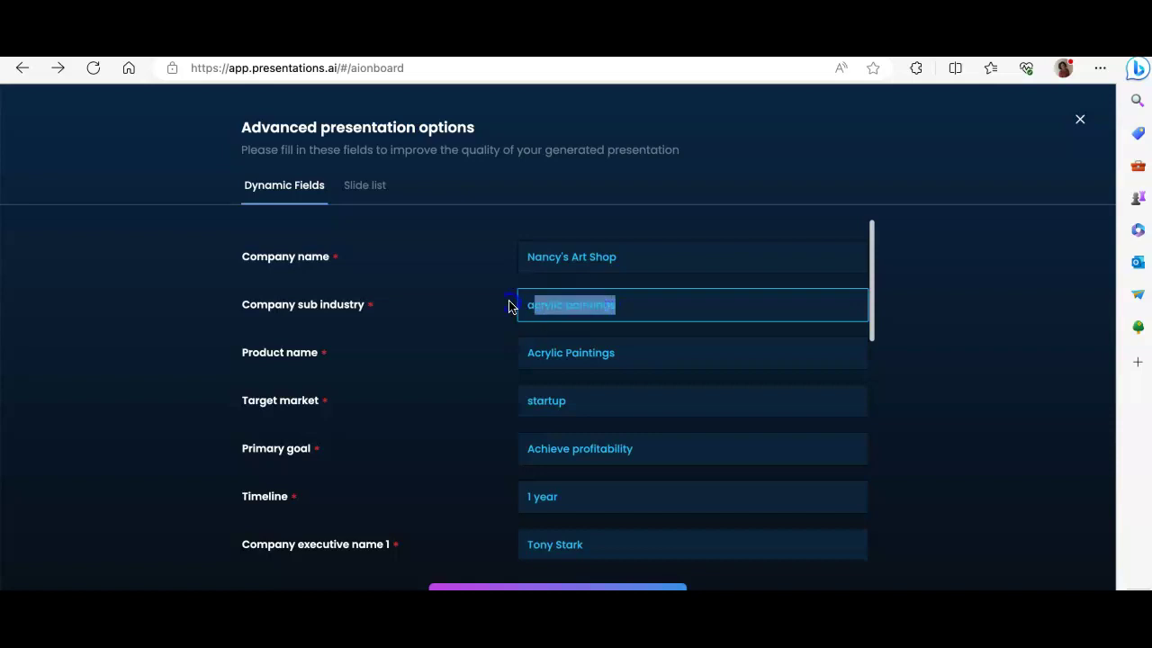
text(artist)
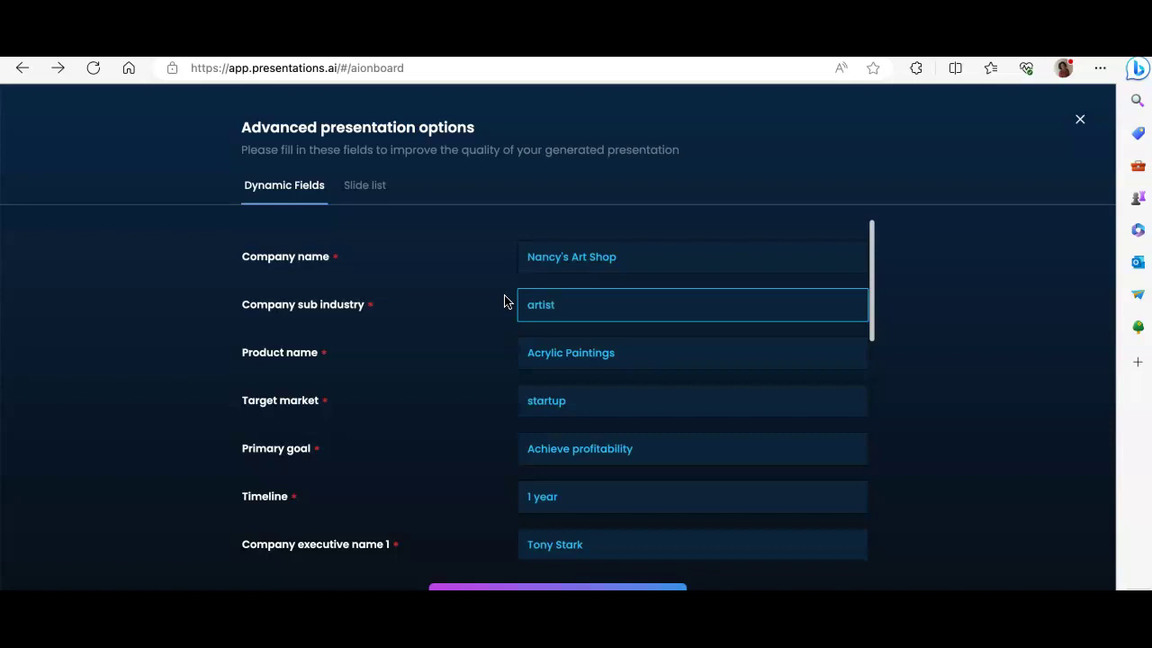
text(acrylic)
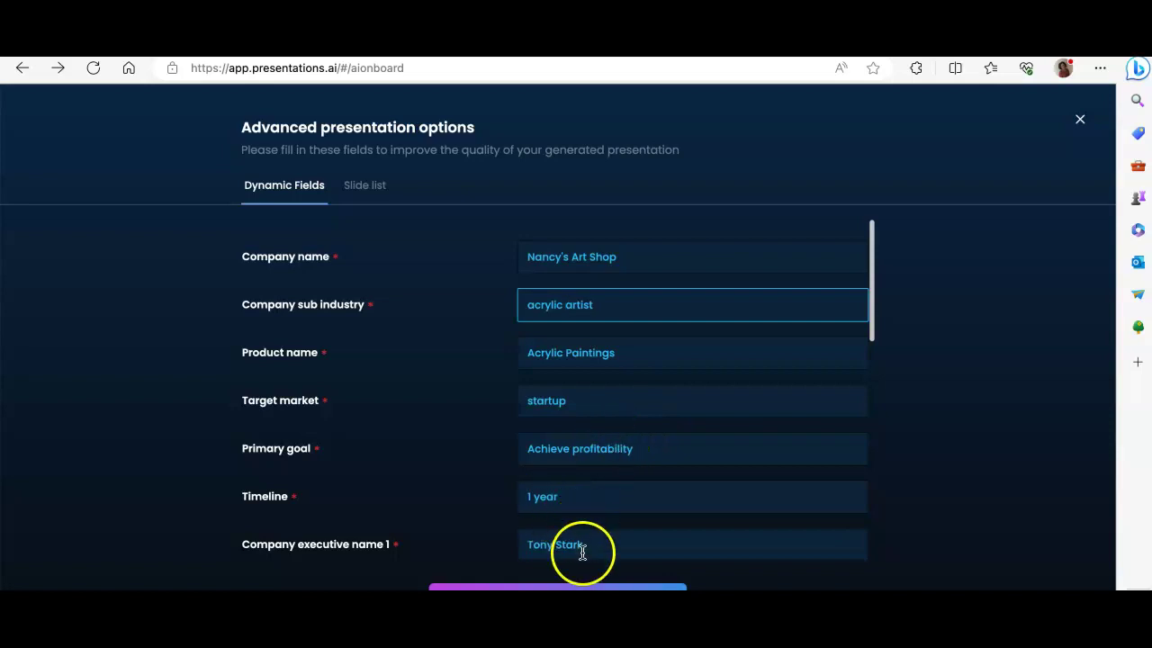
- Replace the first company executive's name with the shop owner's name
triple_click(531, 543)
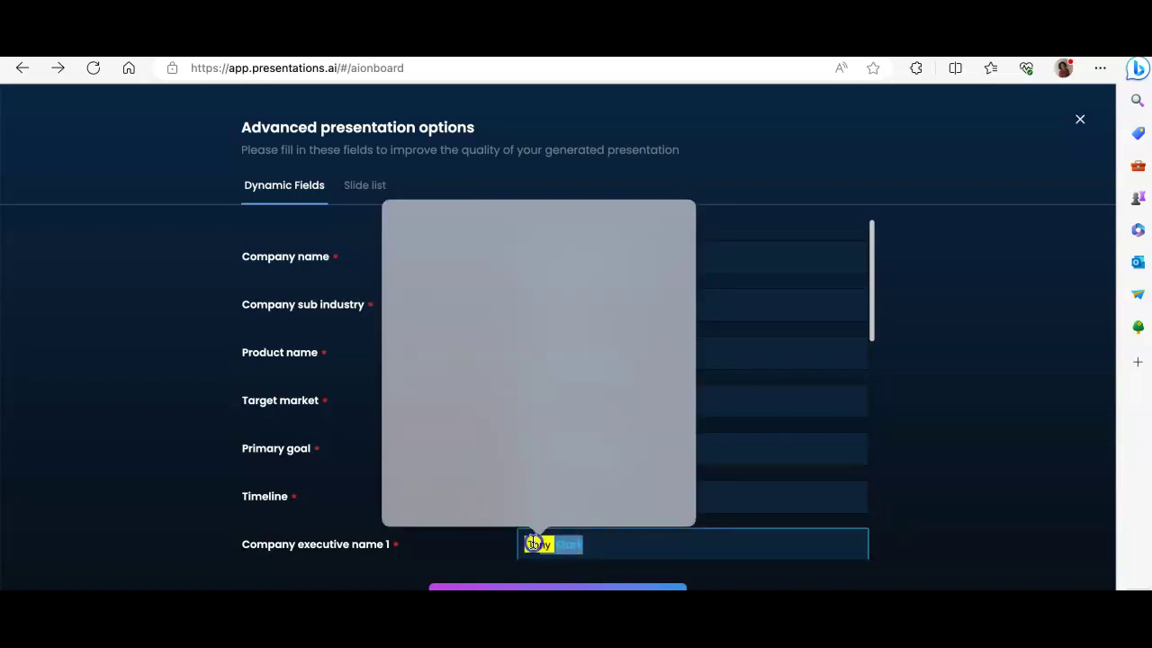
click(586, 545)
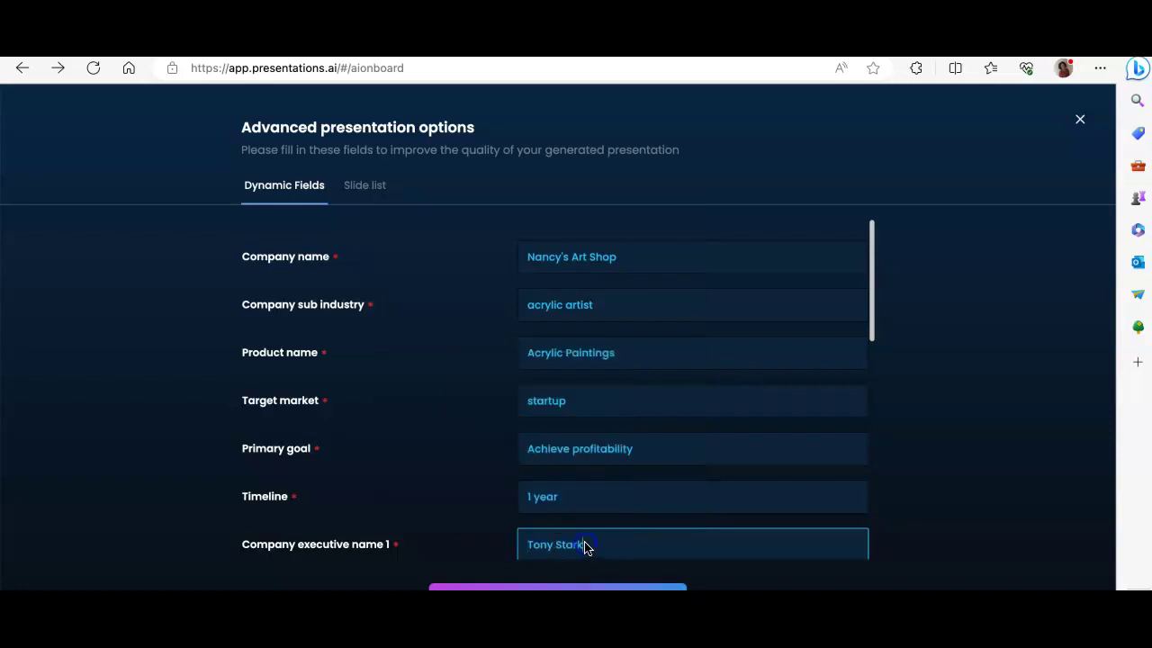
drag(586, 546, 519, 545)
text(Nanc)
text(y Nononsense)
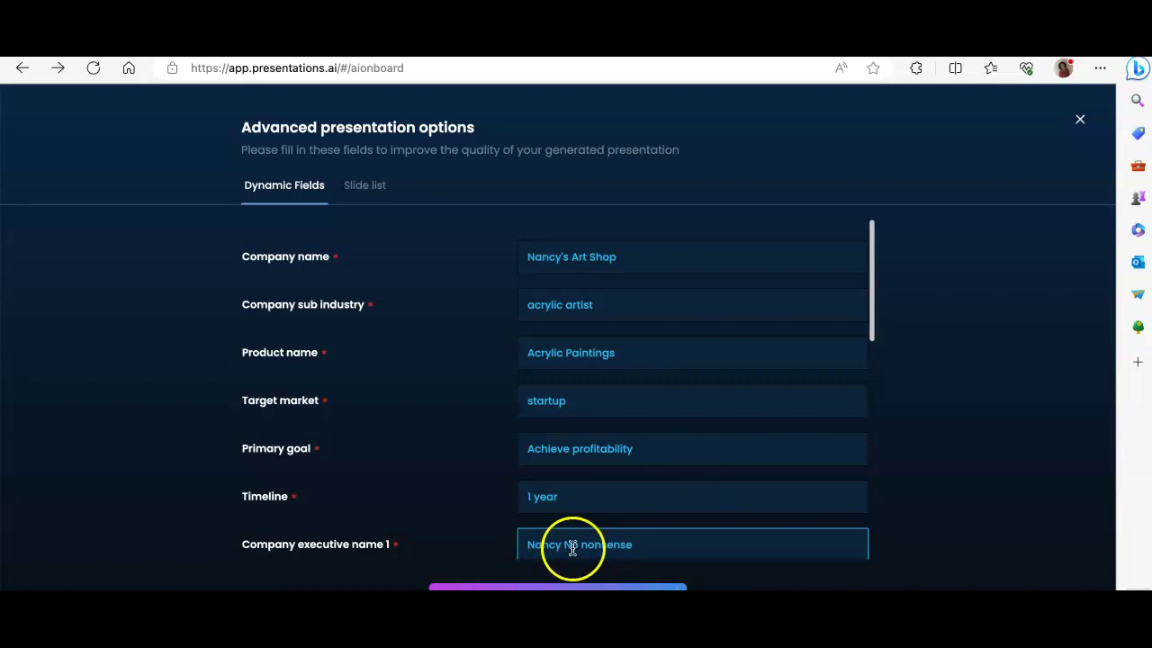
key(Return)
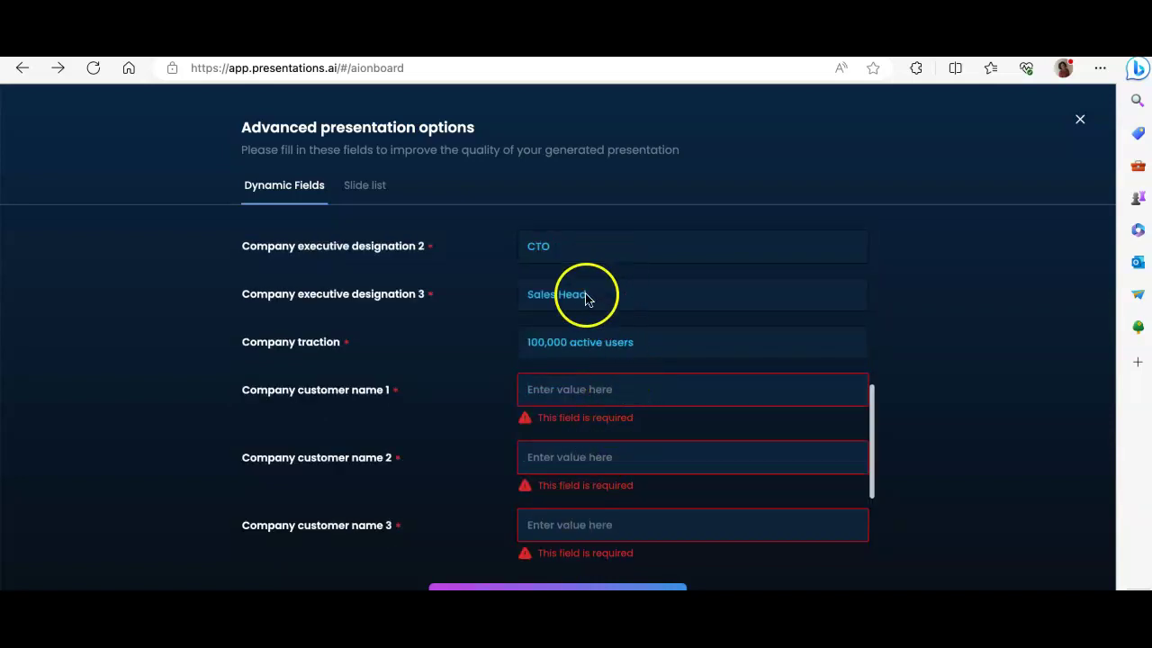
- Fill in all three required company customer name fields
click(558, 389)
click(553, 388)
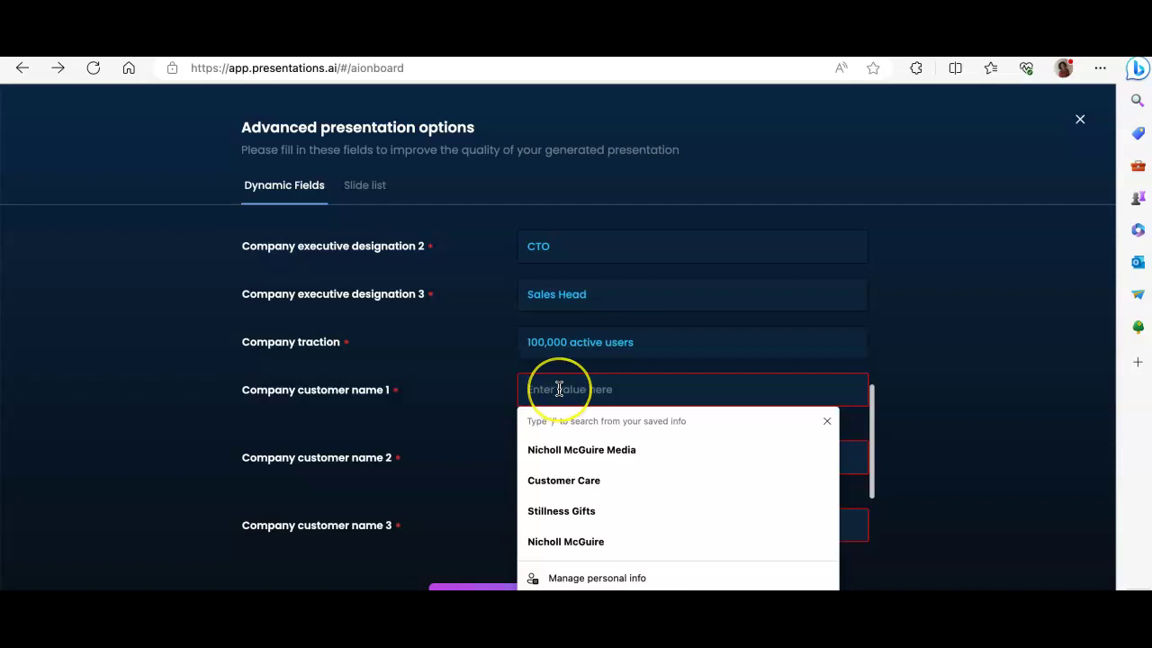
text(Joe)
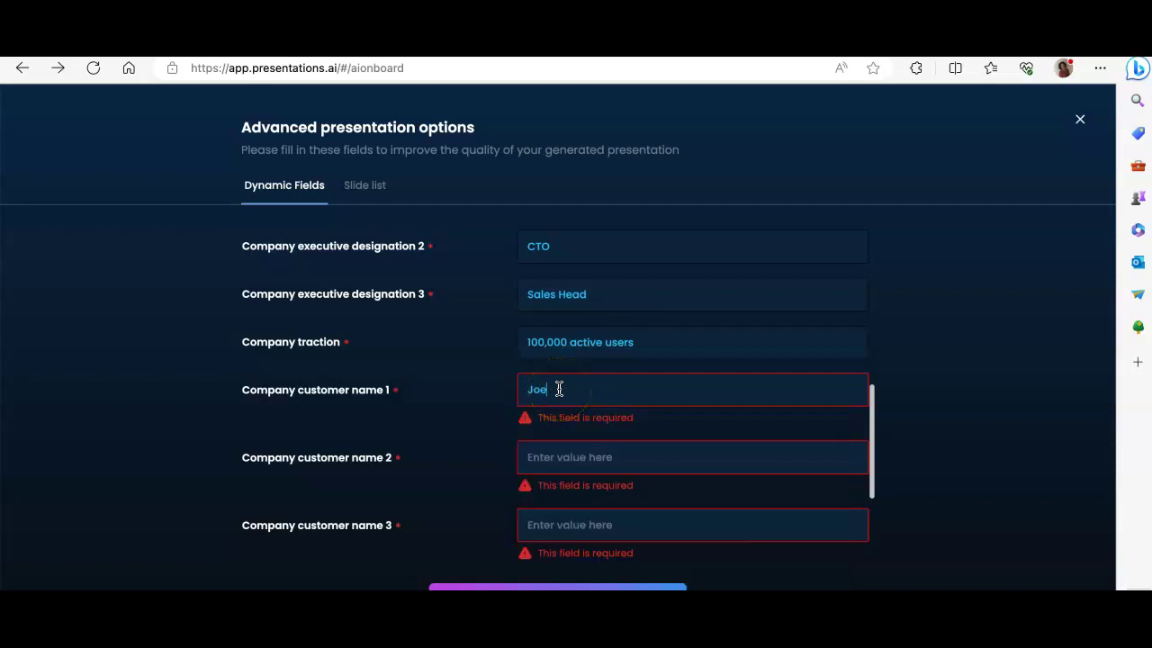
click(541, 456)
click(549, 445)
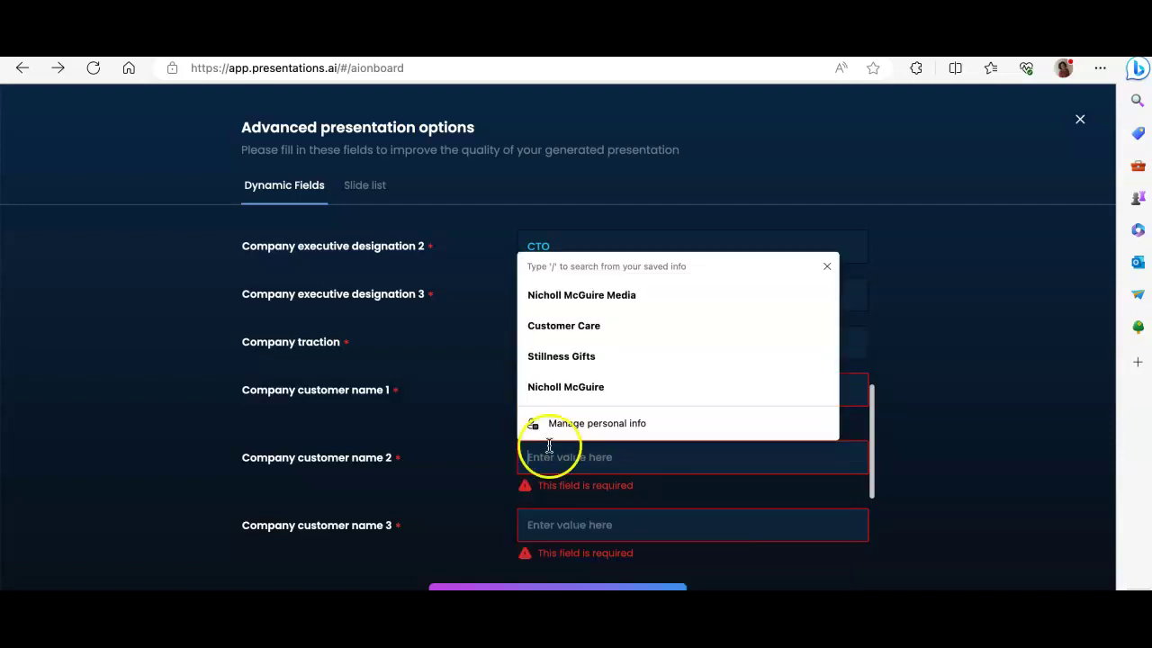
click(553, 459)
text(Bob)
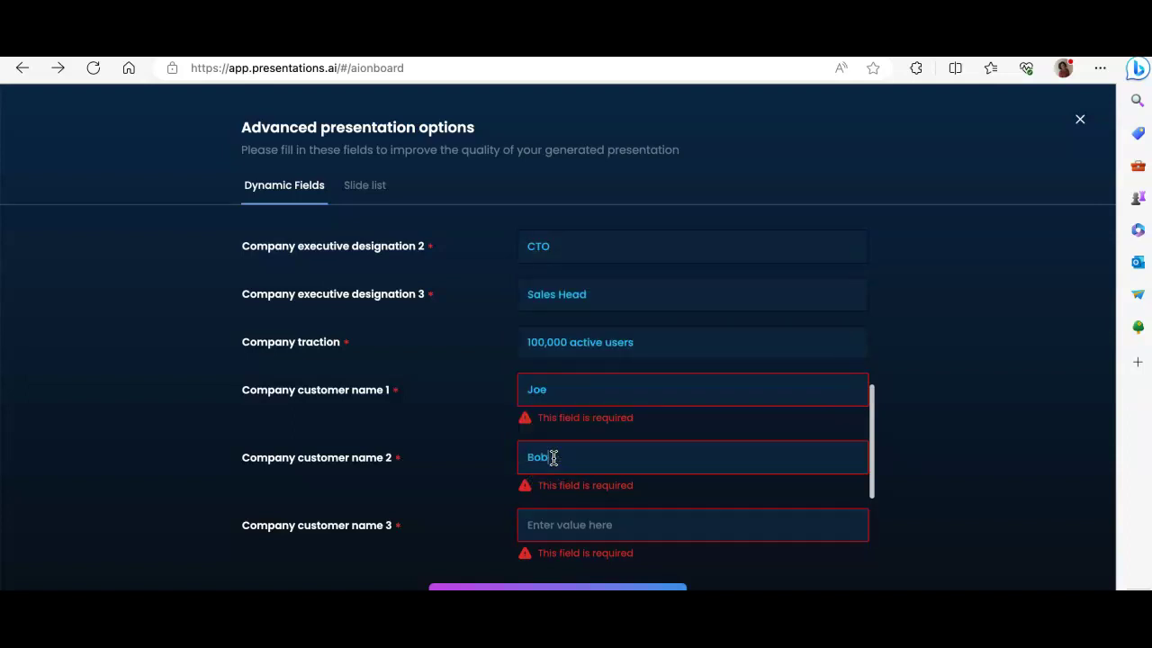
click(545, 524)
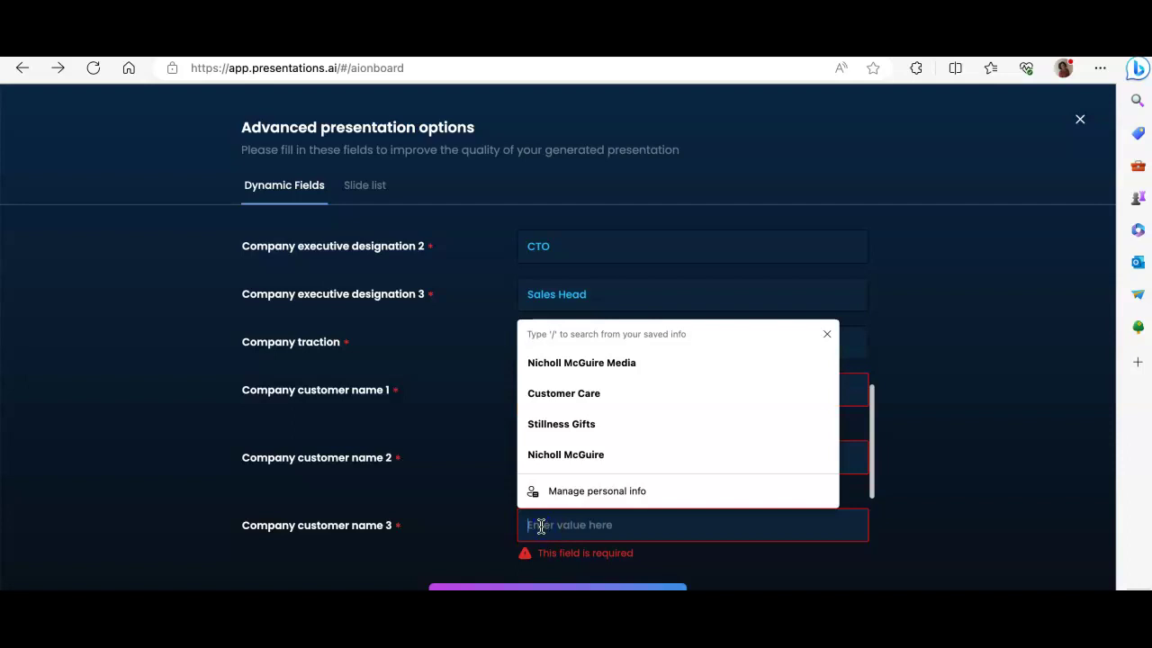
text(Ti)
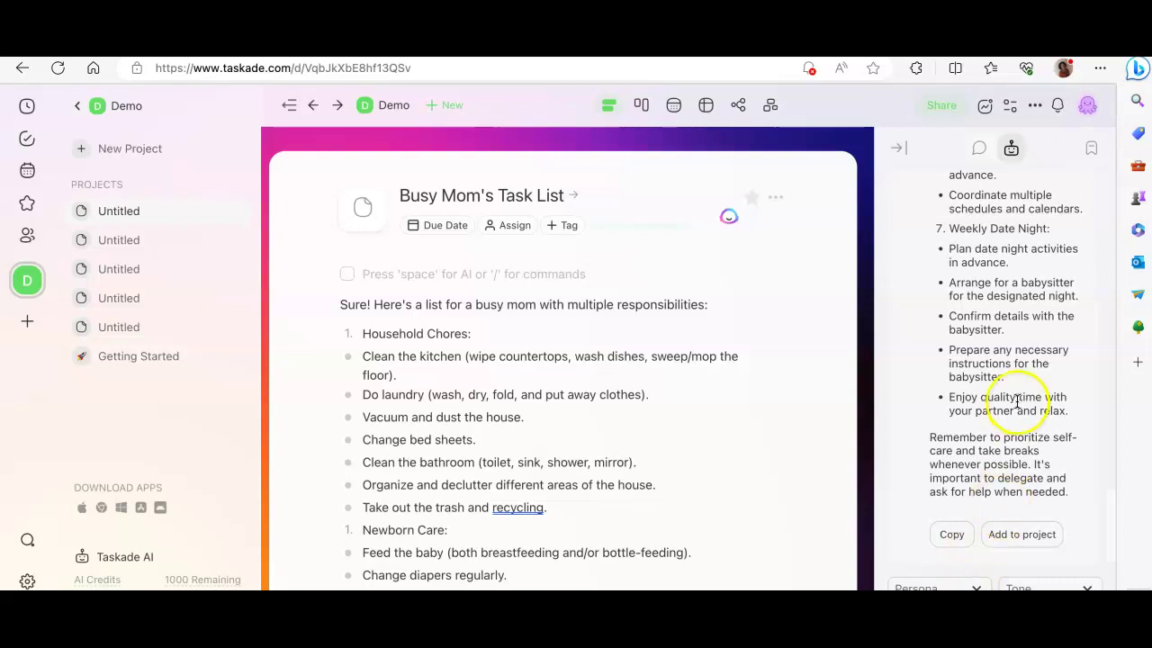
- Review the Taskade AI reply, then display Busy Mom's Task List as a board
scroll(1022, 401, up, 3)
scroll(1017, 402, up, 5)
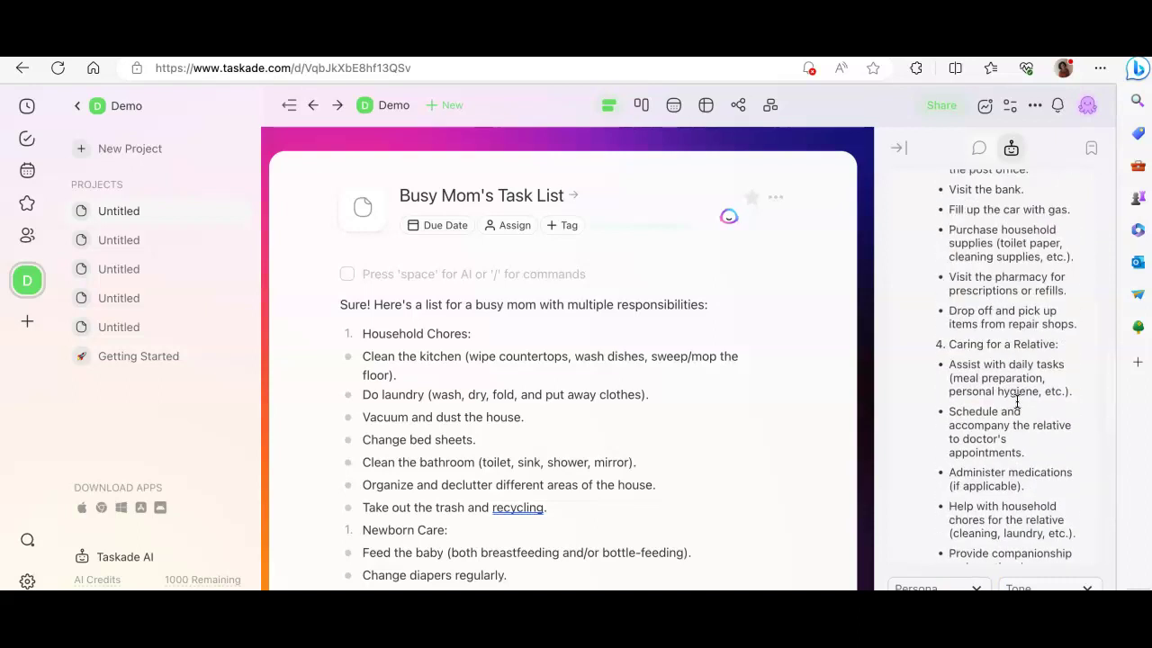
scroll(1017, 402, up, 5)
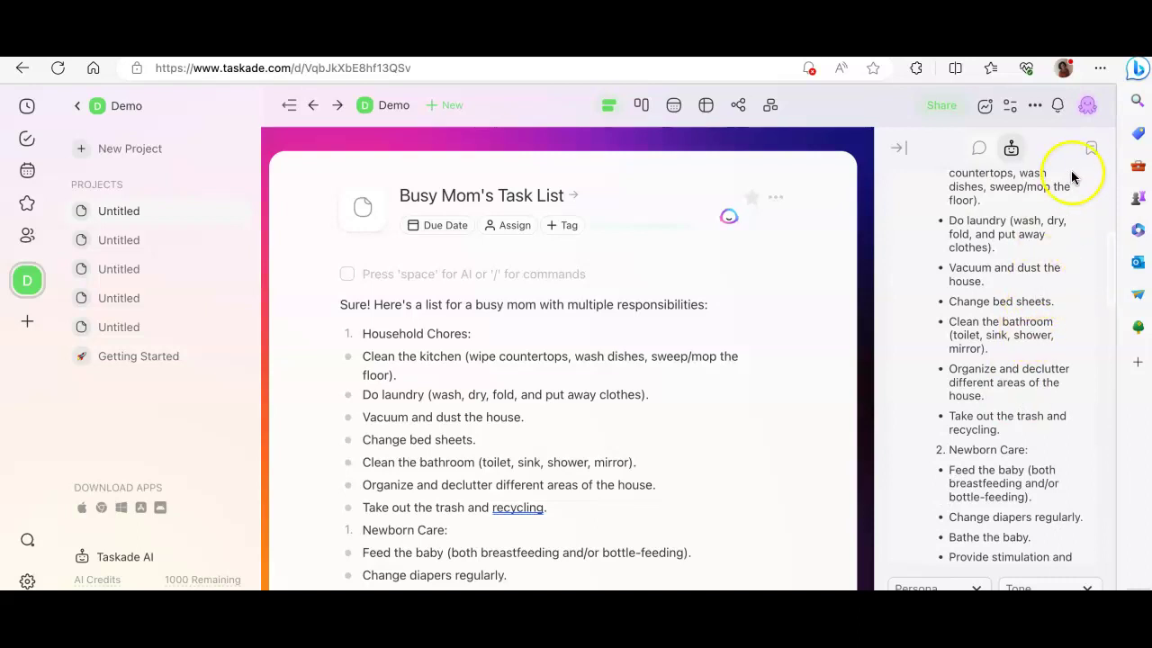
scroll(1035, 243, up, 4)
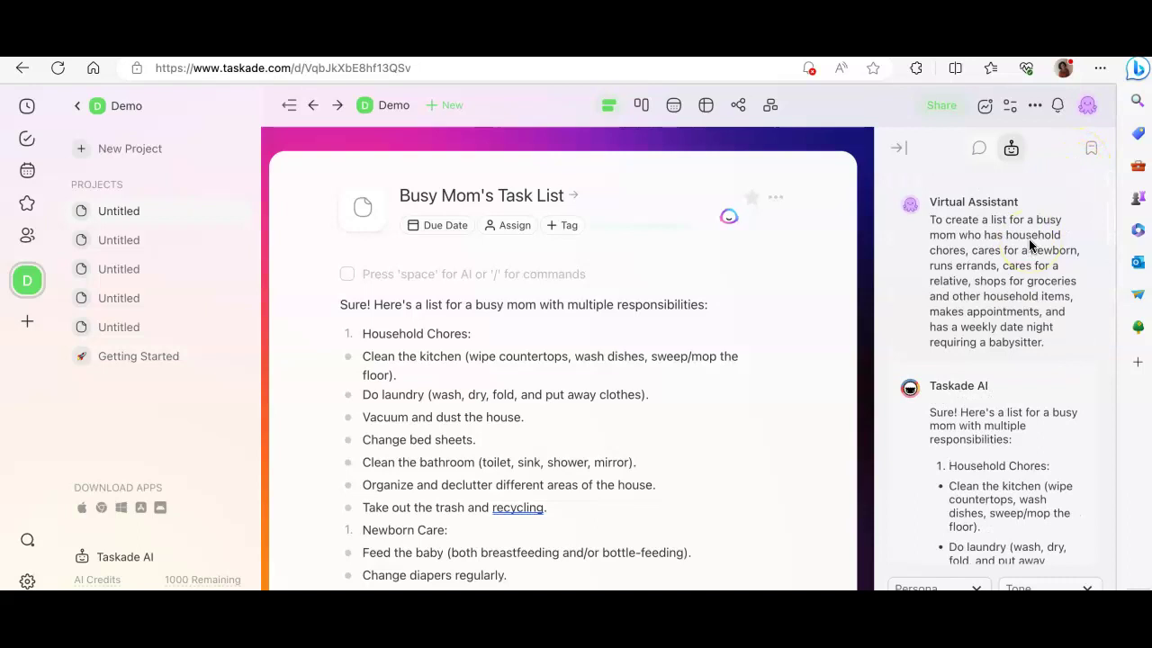
scroll(1029, 239, down, 3)
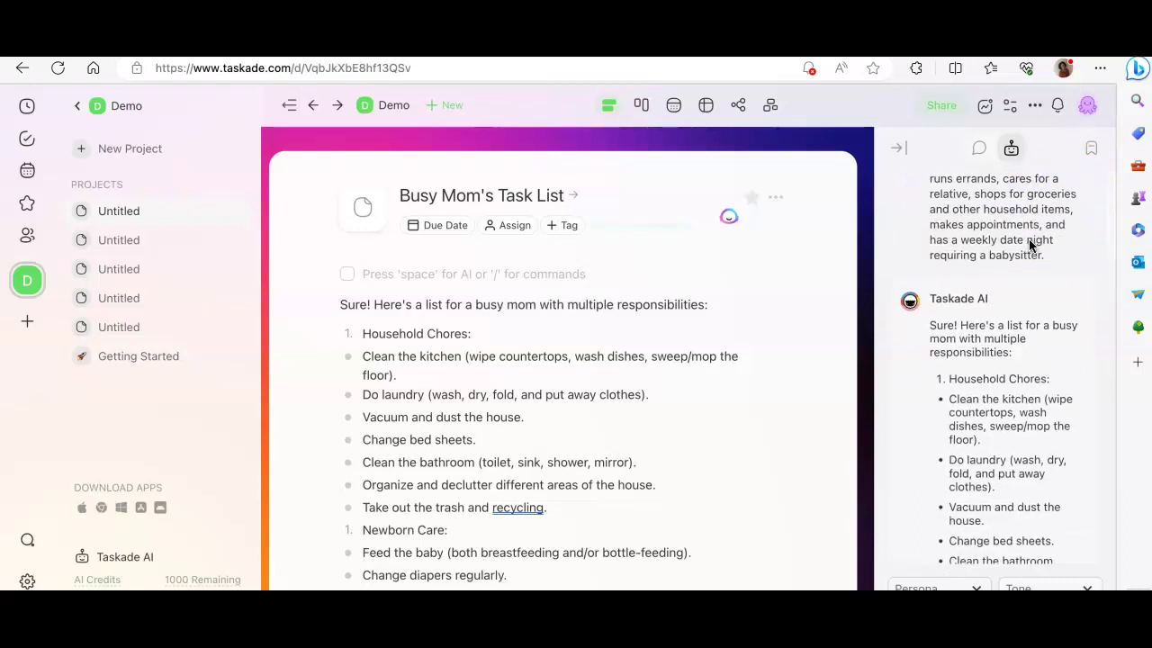
scroll(1031, 245, down, 20)
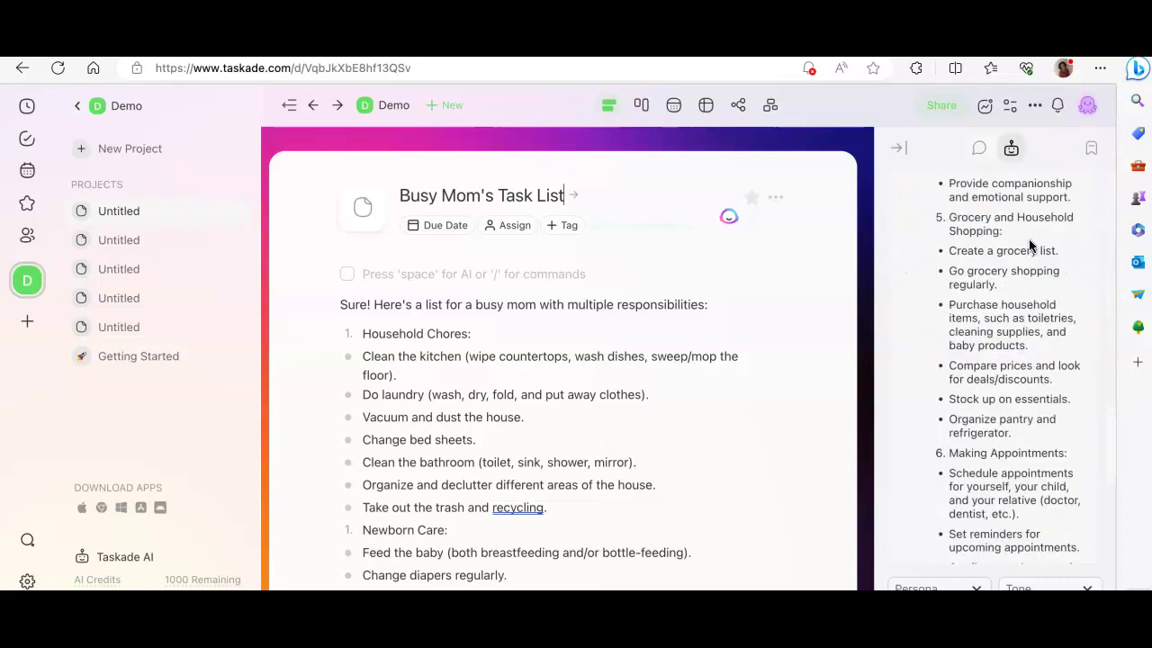
scroll(1030, 245, down, 2)
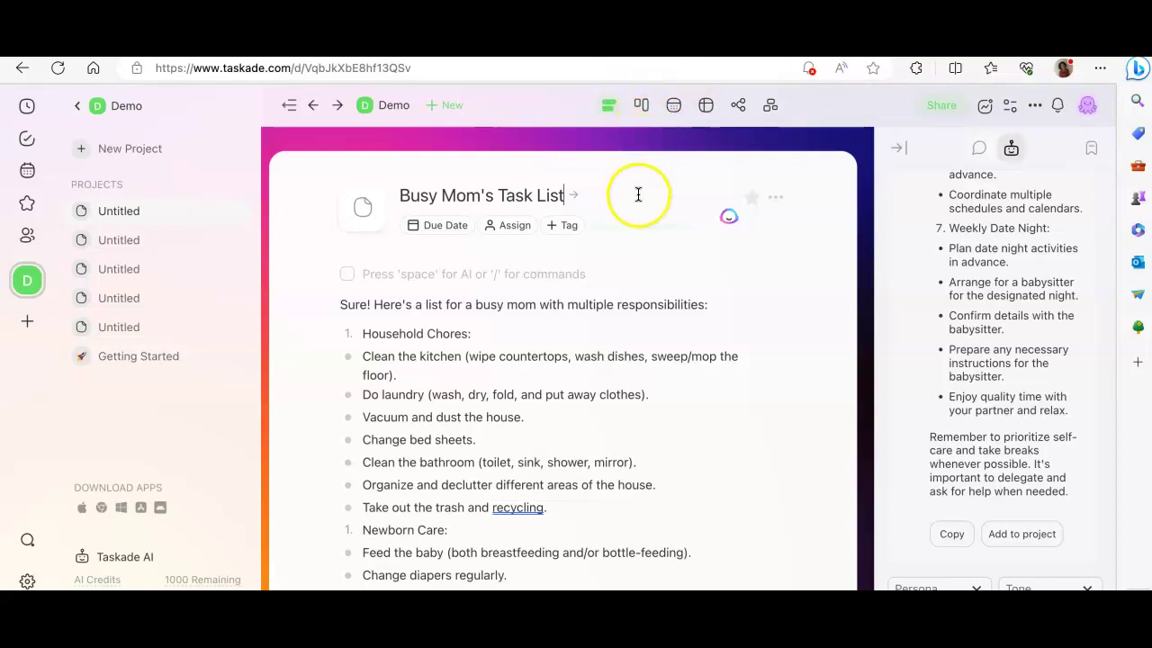
click(644, 110)
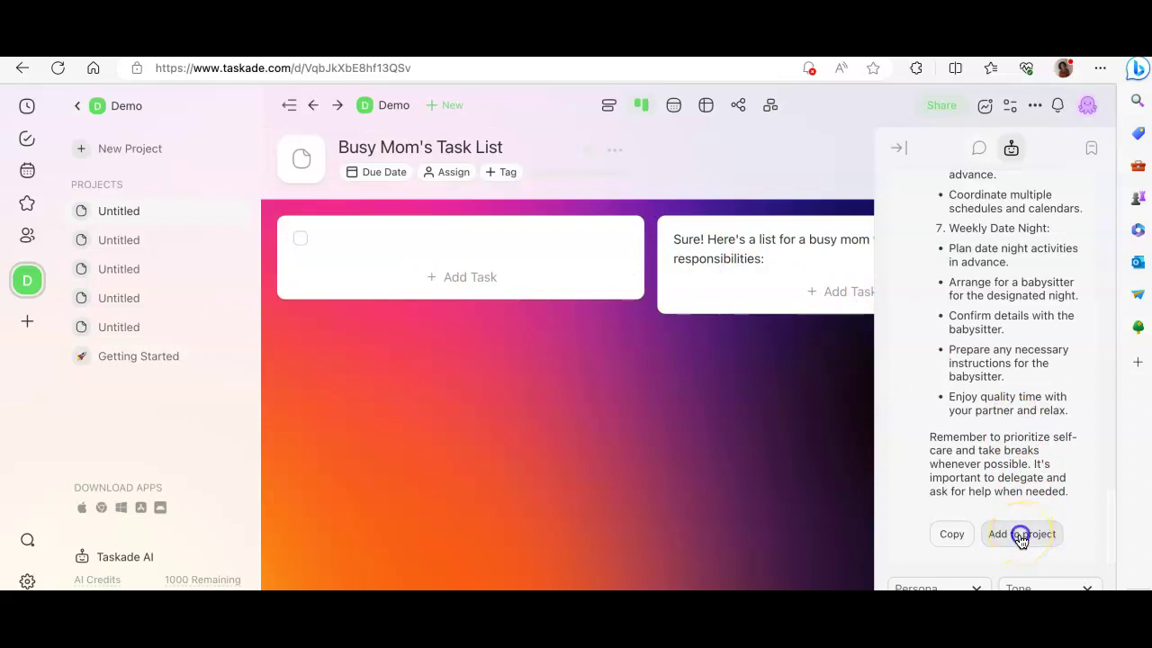
- Show the project as a calendar, viewing 16 August and then all of August 2023
click(1022, 534)
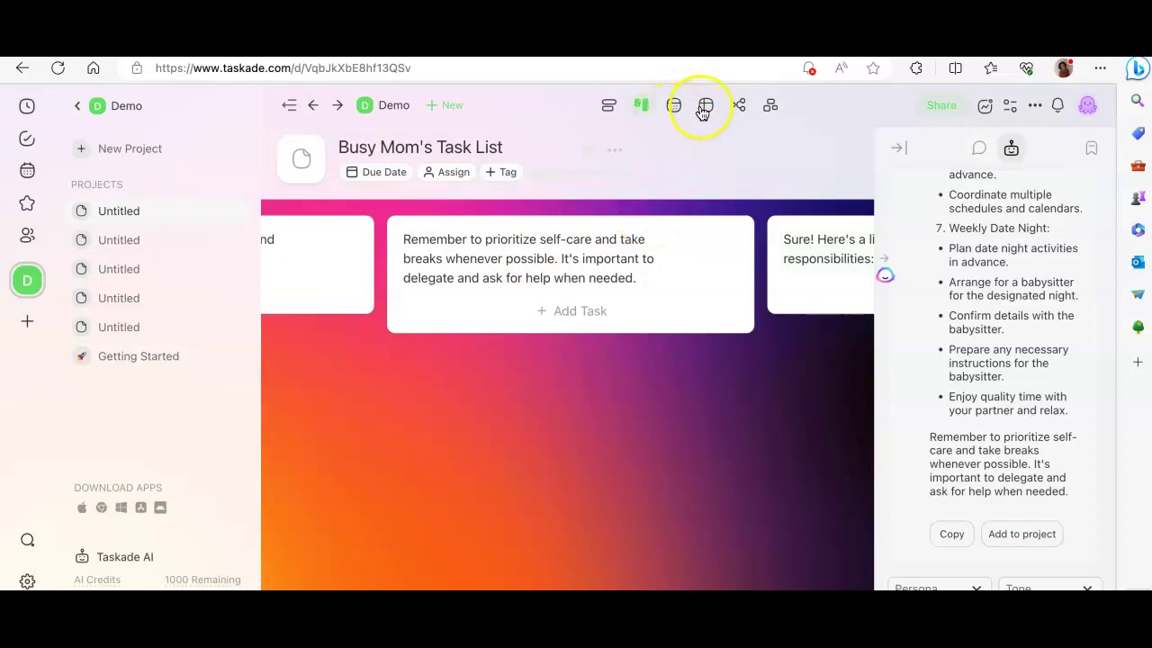
click(675, 107)
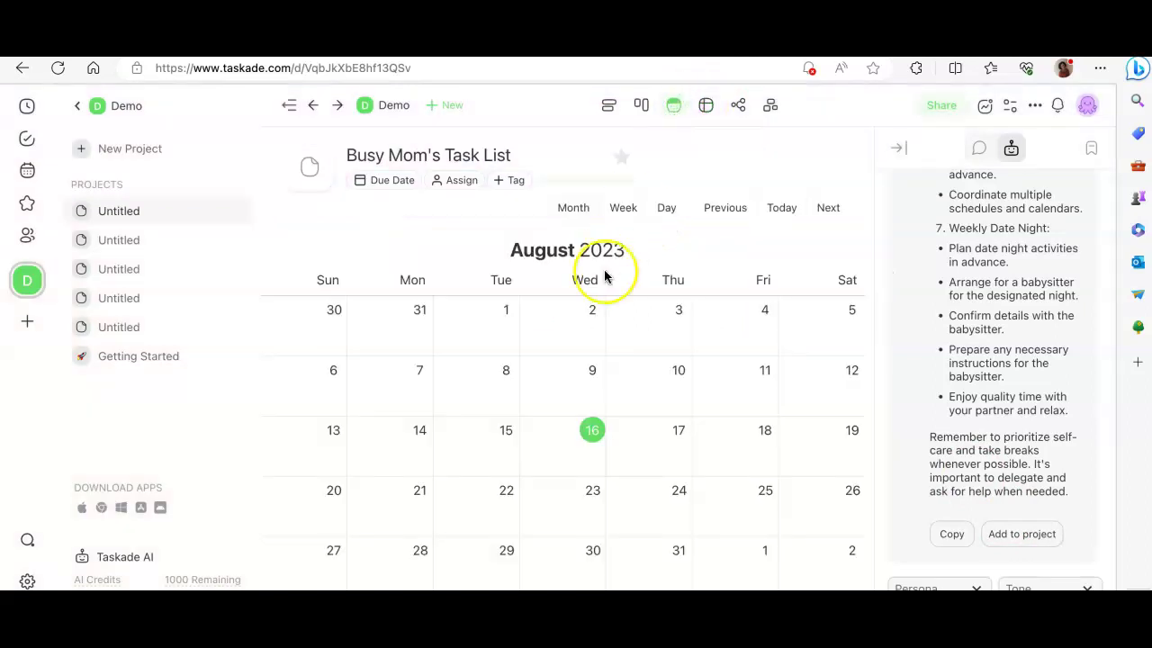
click(1020, 536)
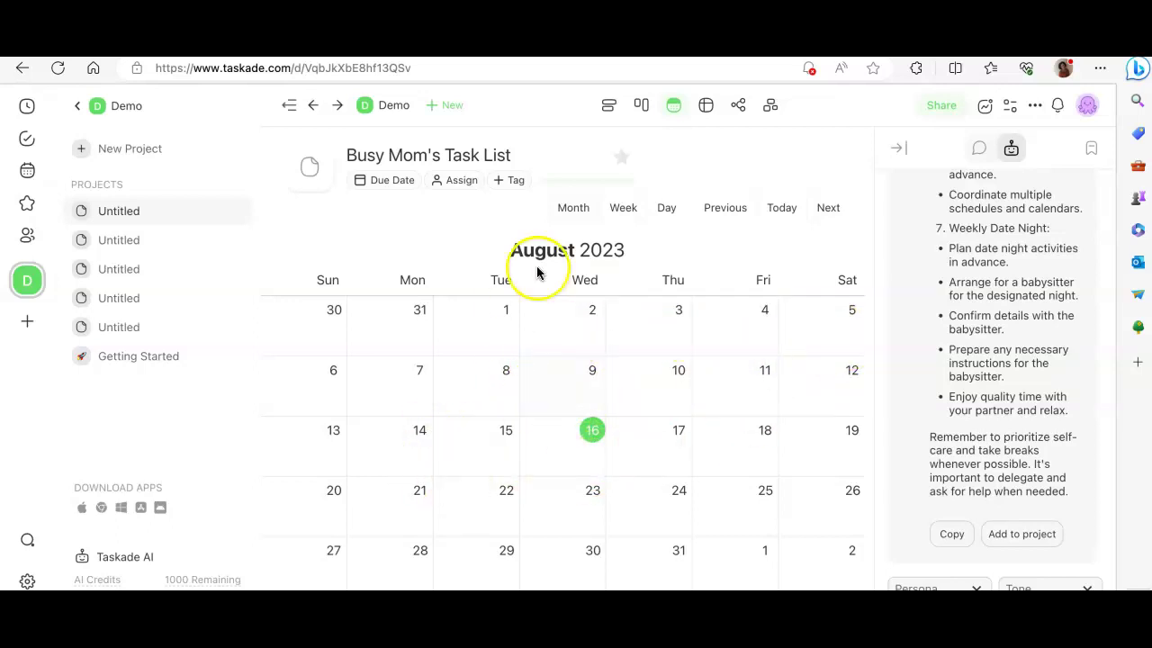
click(671, 213)
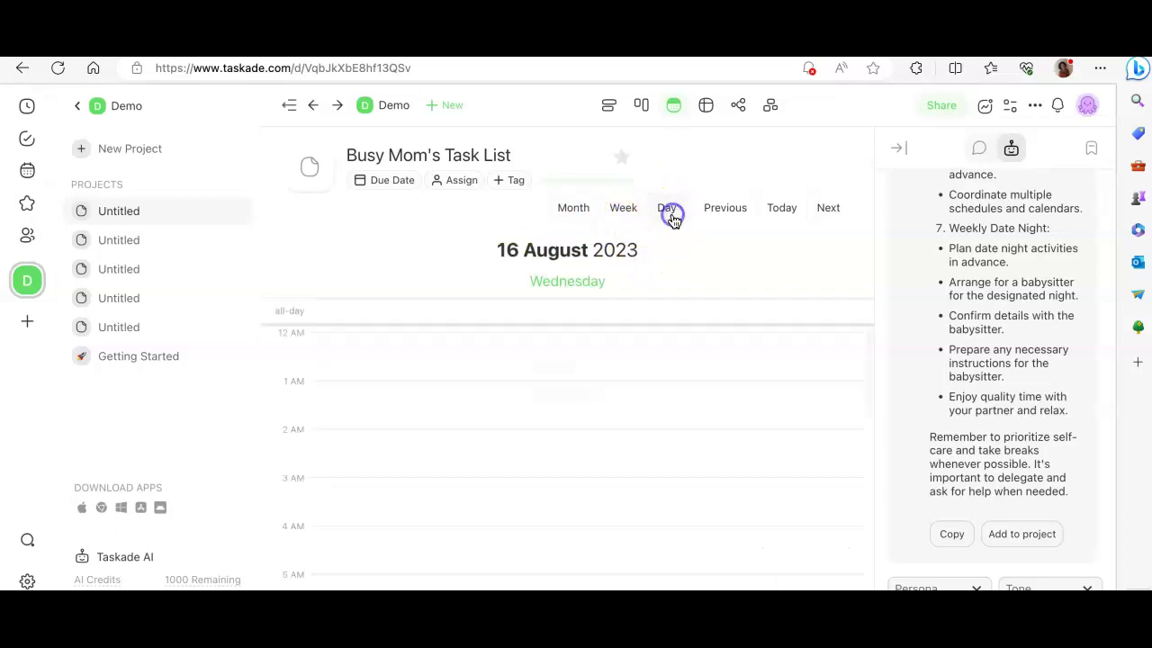
click(574, 210)
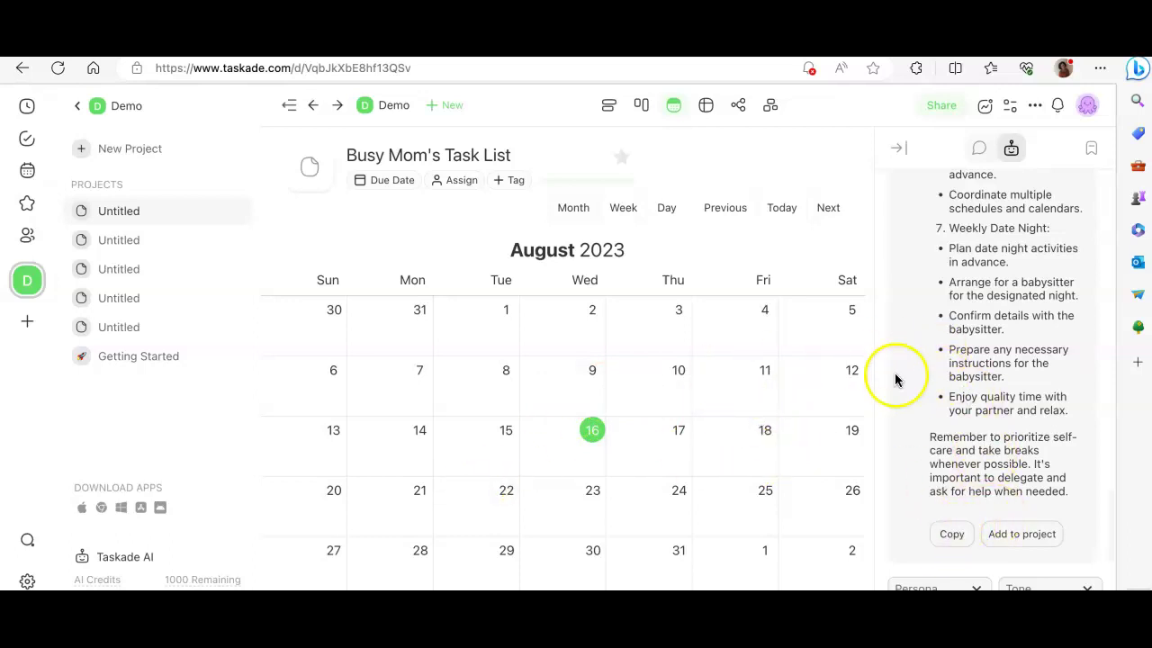
click(999, 403)
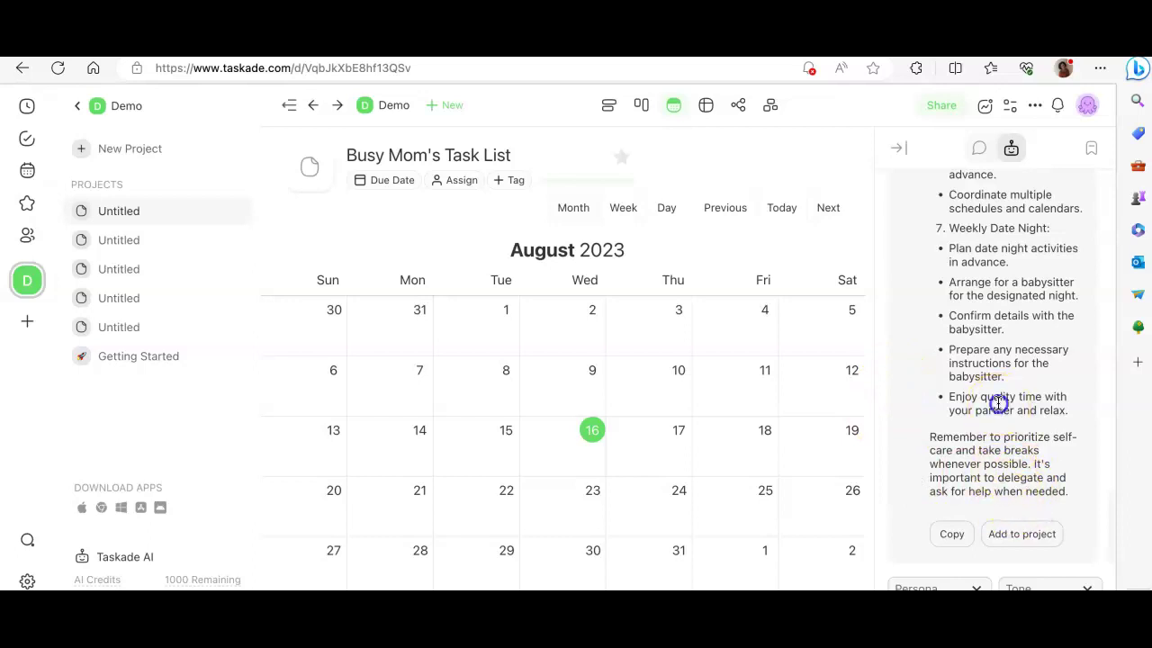
click(1041, 534)
- Cancel a new task started on Aug 2 and switch to the action list view
click(568, 338)
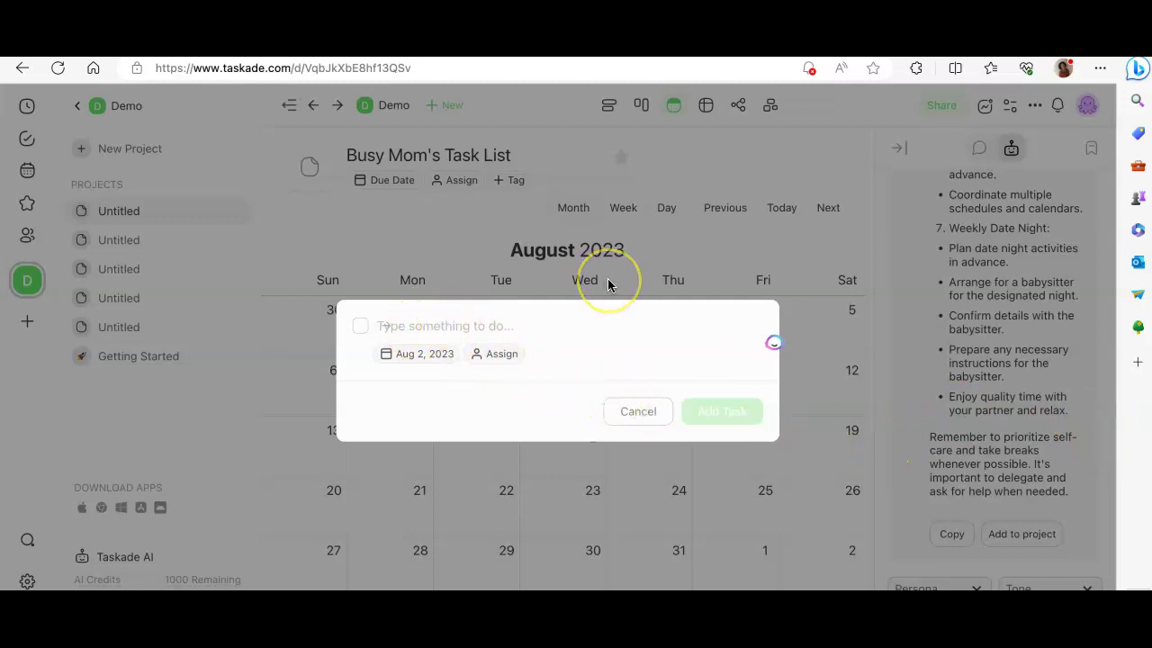
click(627, 414)
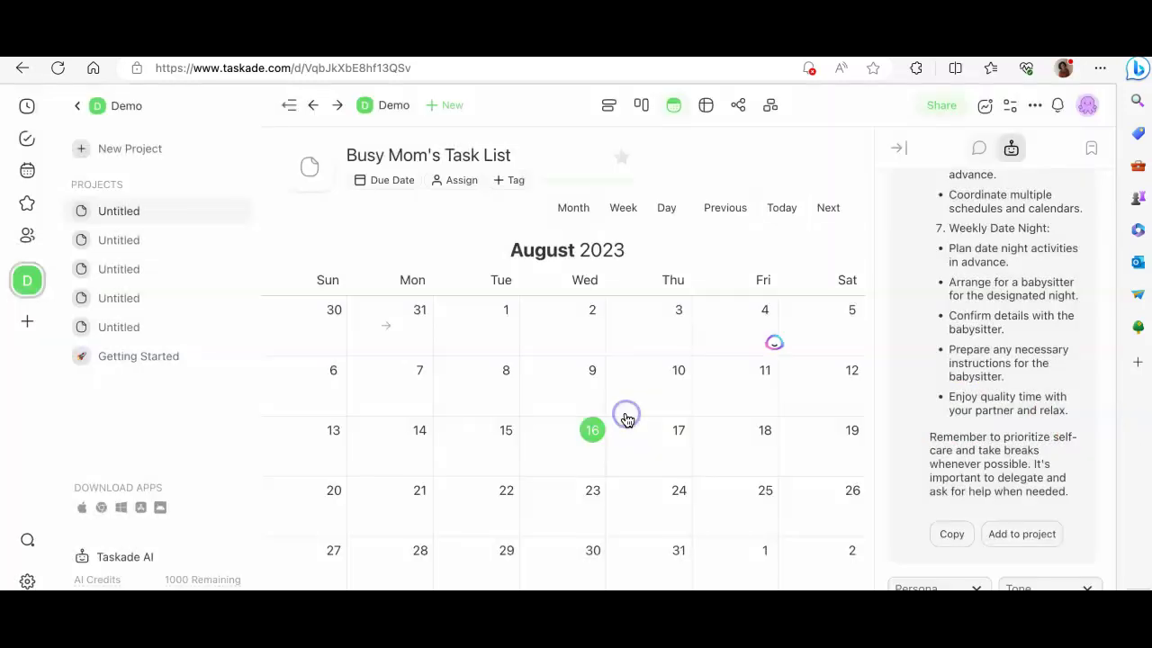
click(708, 108)
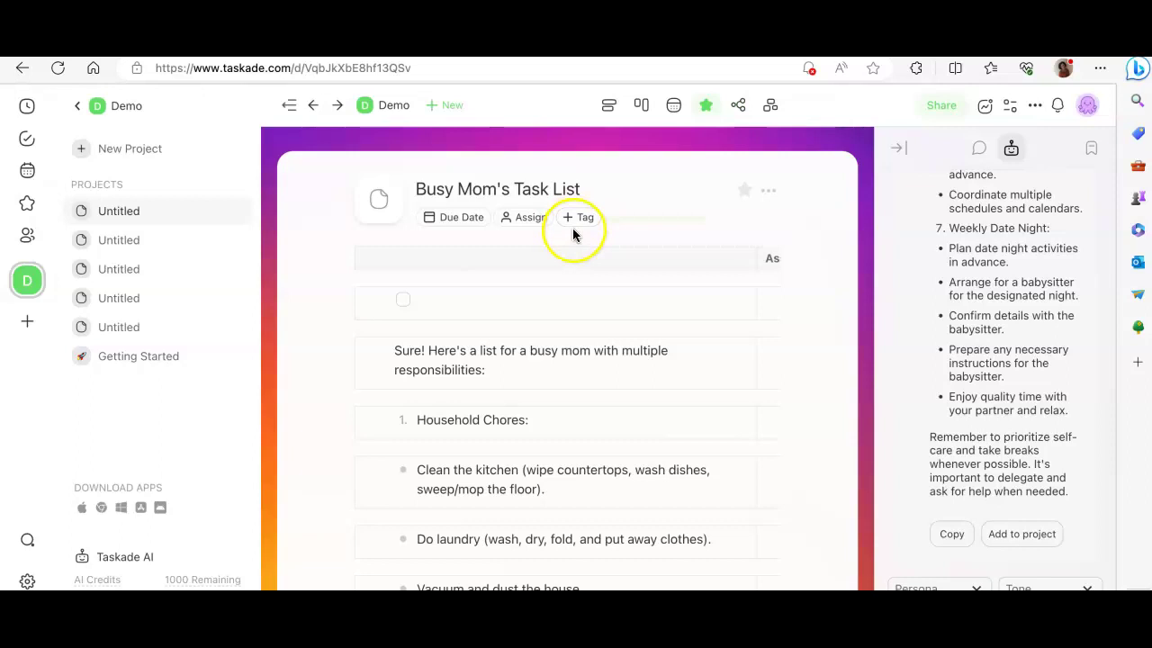
scroll(617, 412, down, 2)
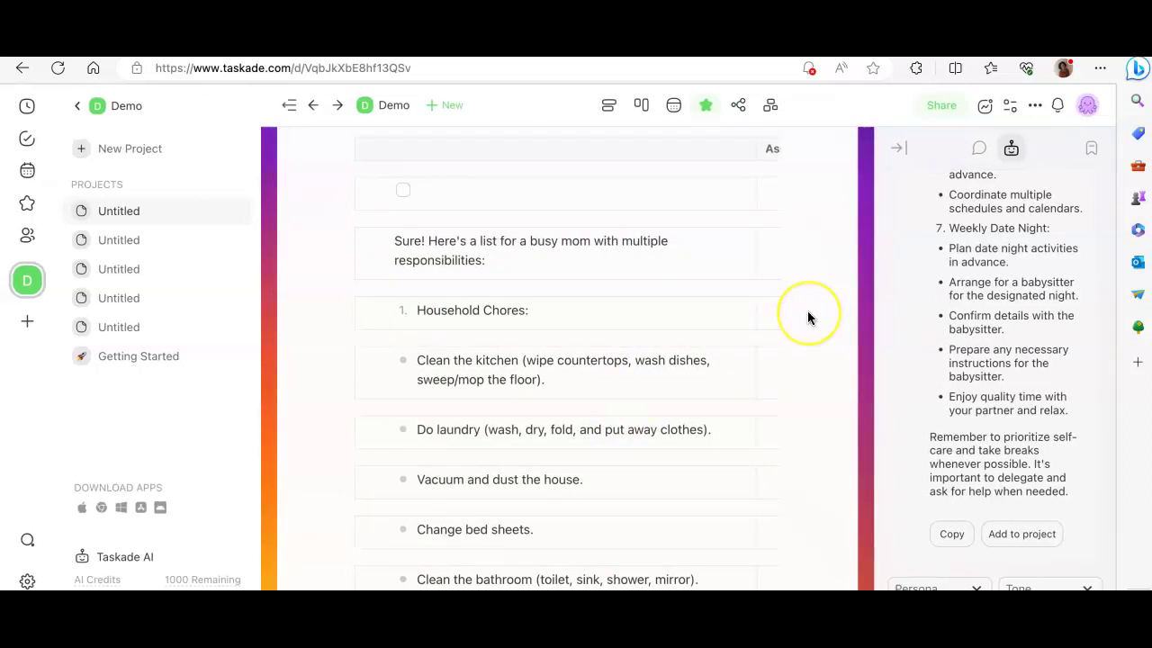
scroll(808, 318, up, 2)
scroll(807, 318, down, 2)
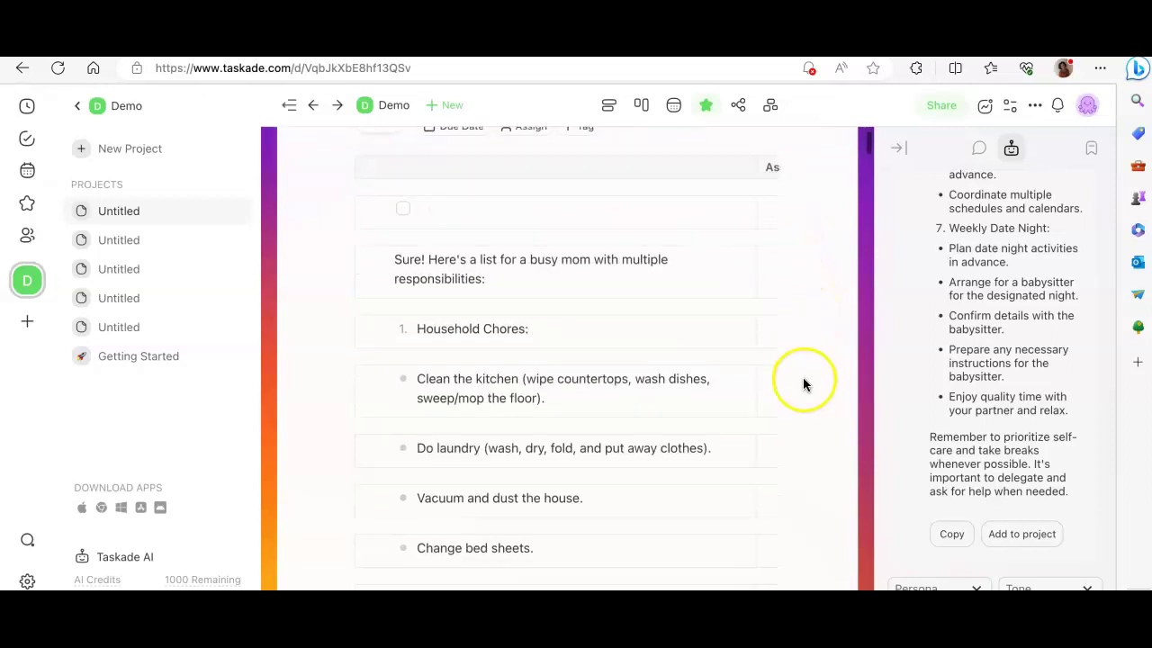
scroll(684, 334, up, 1)
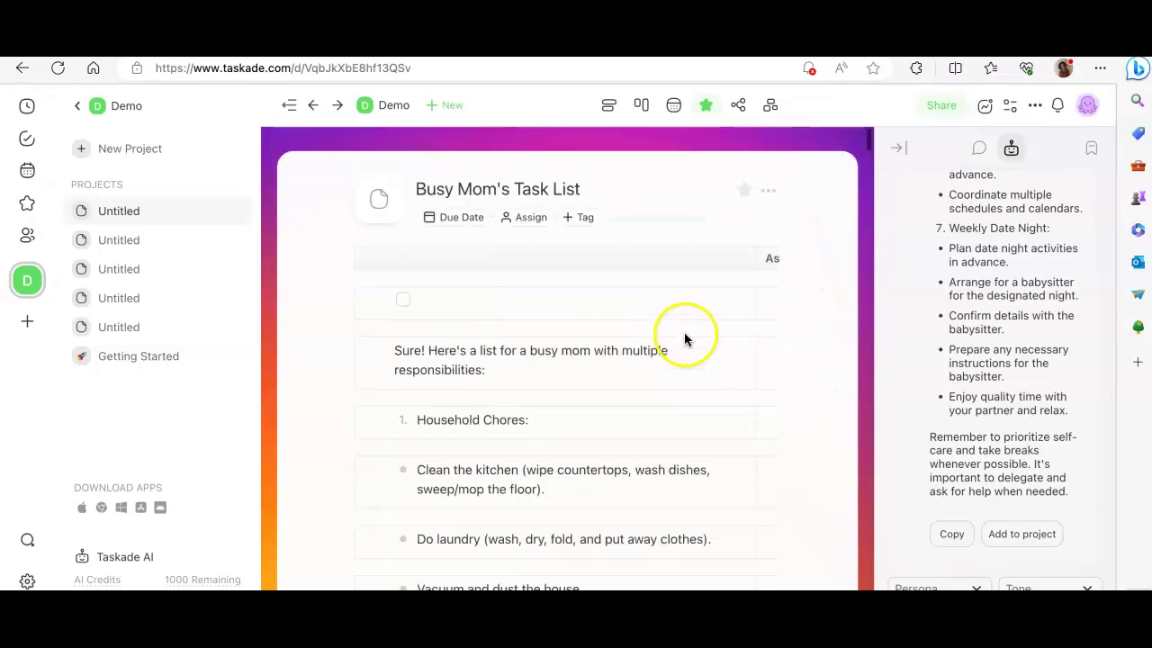
- Try the mind-map and org-chart layouts for Busy Mom's Task List
click(739, 108)
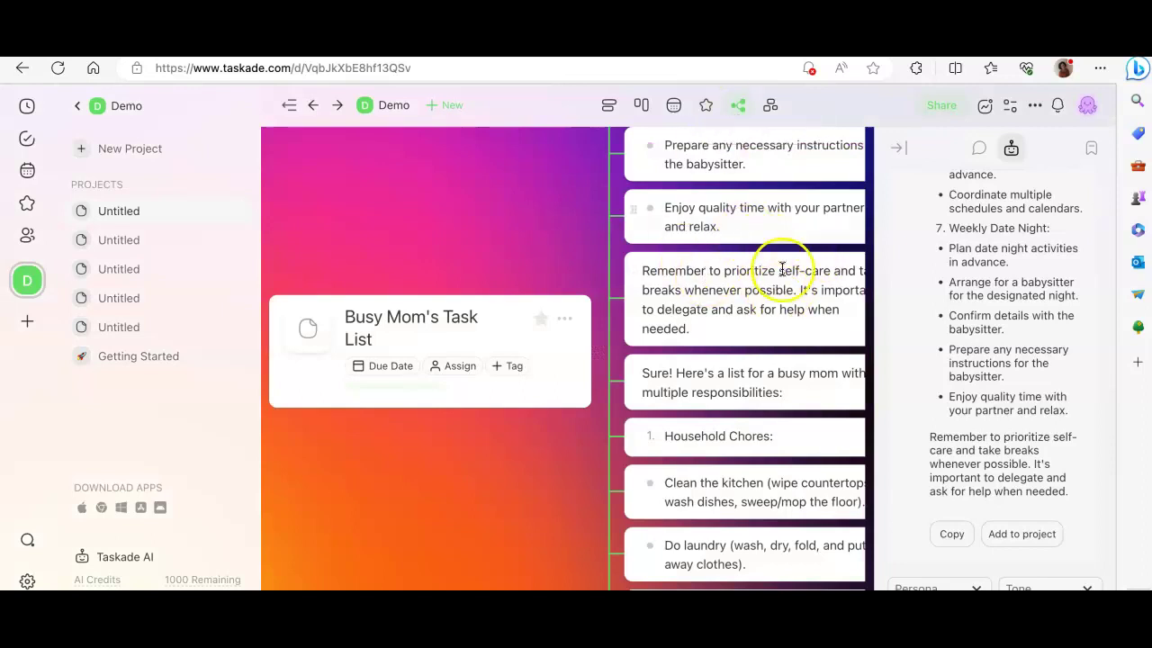
click(772, 108)
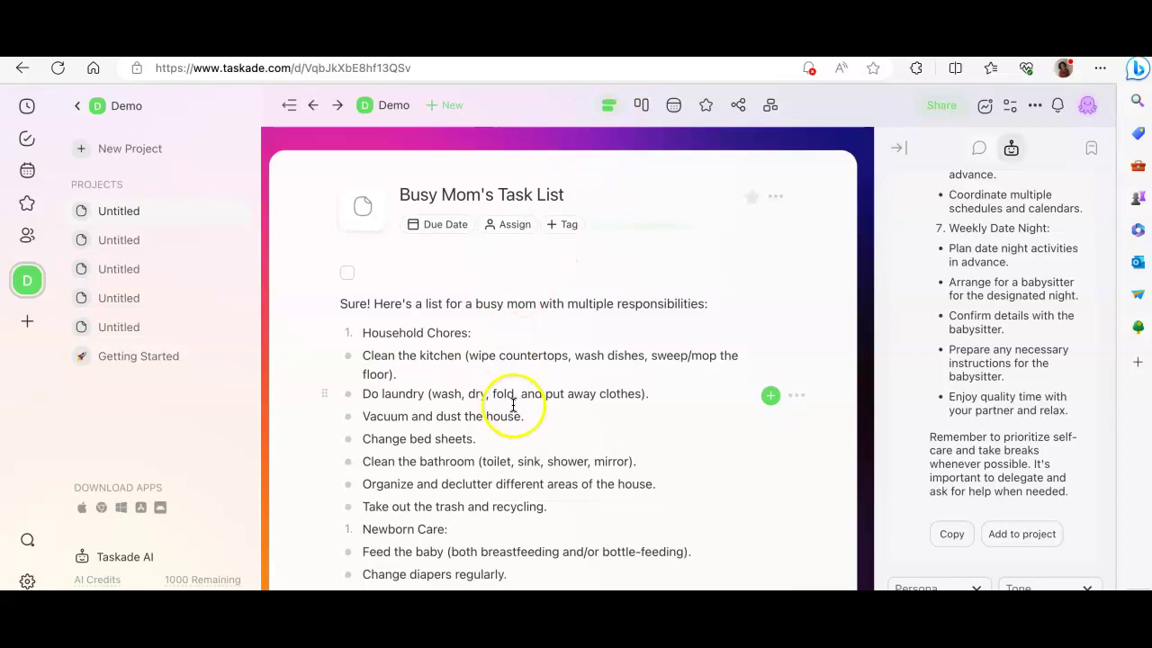
scroll(514, 399, down, 2)
scroll(513, 405, up, 2)
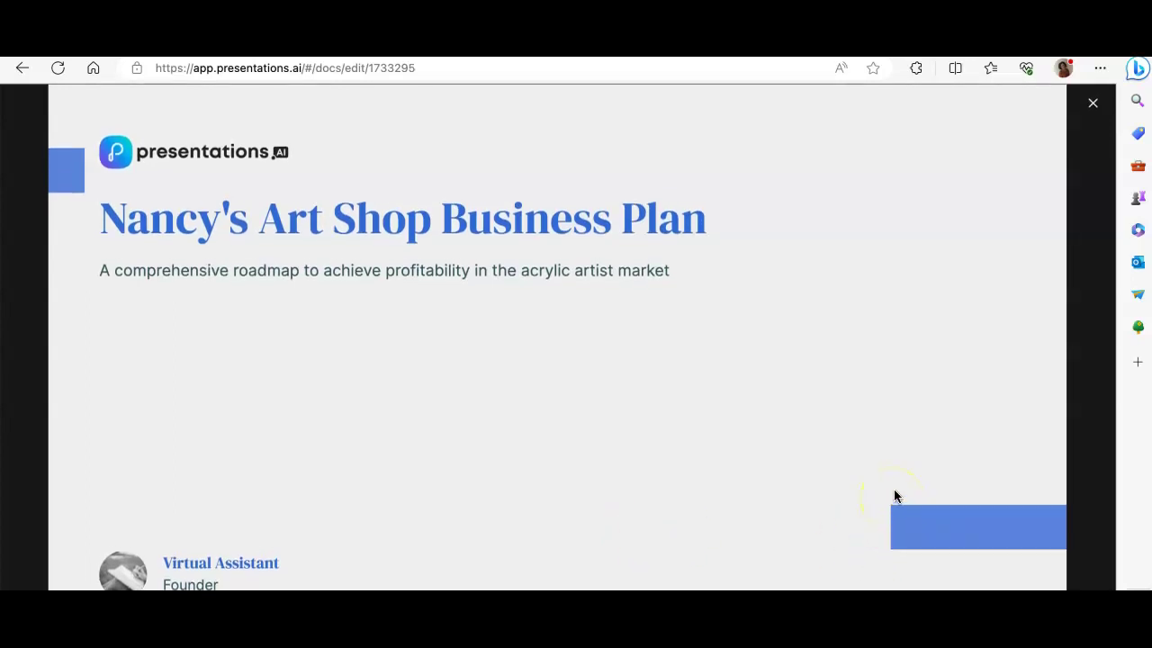
- Advance the slideshow to the Executive Summary slide, then exit to the editor
click(924, 505)
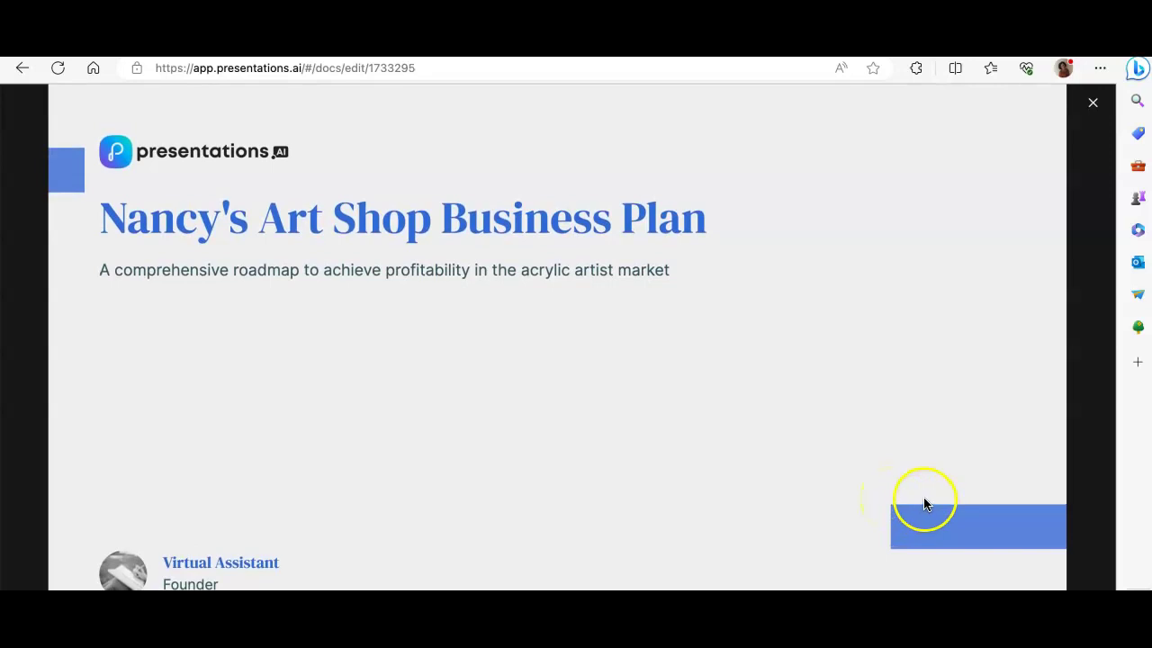
click(958, 563)
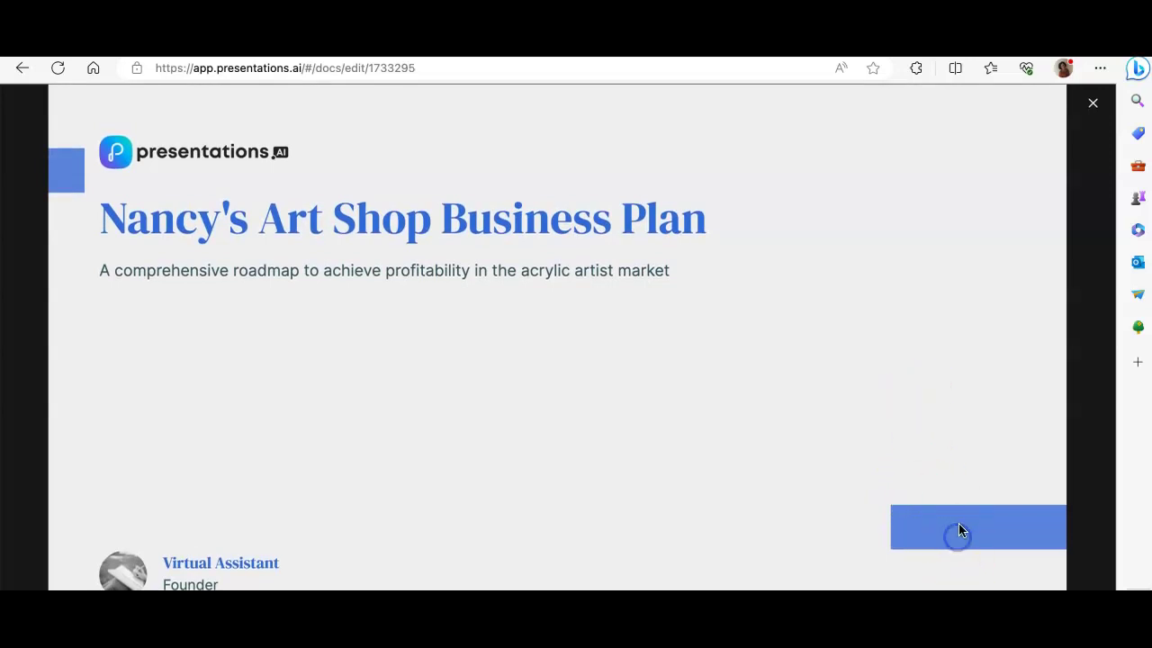
click(1071, 127)
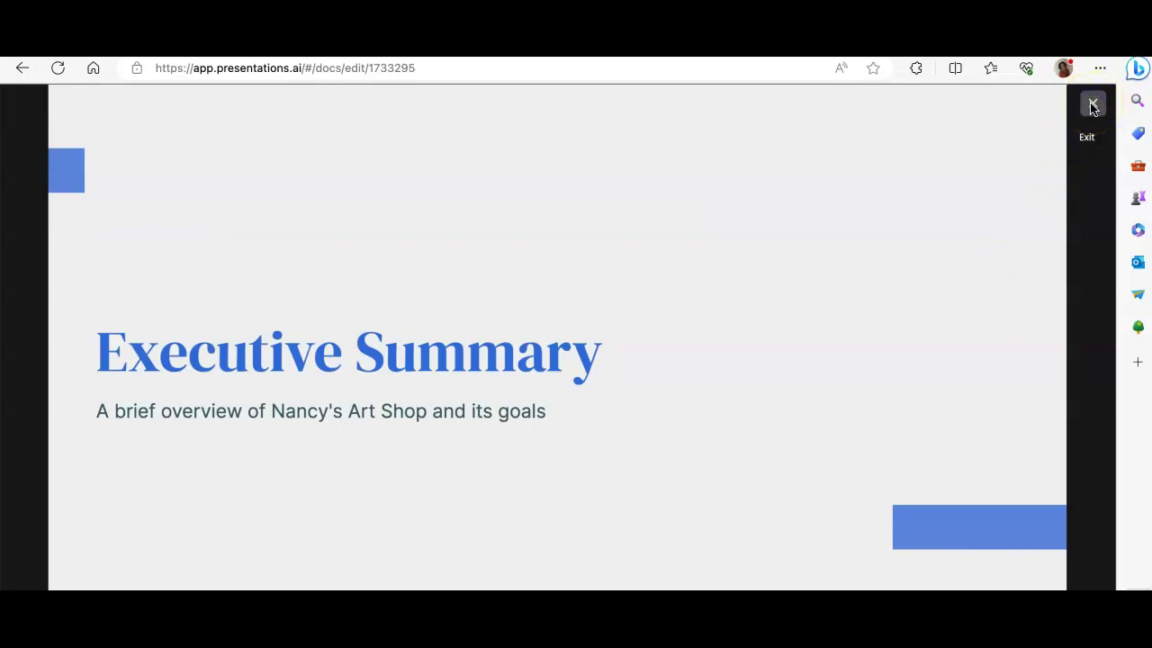
click(1092, 107)
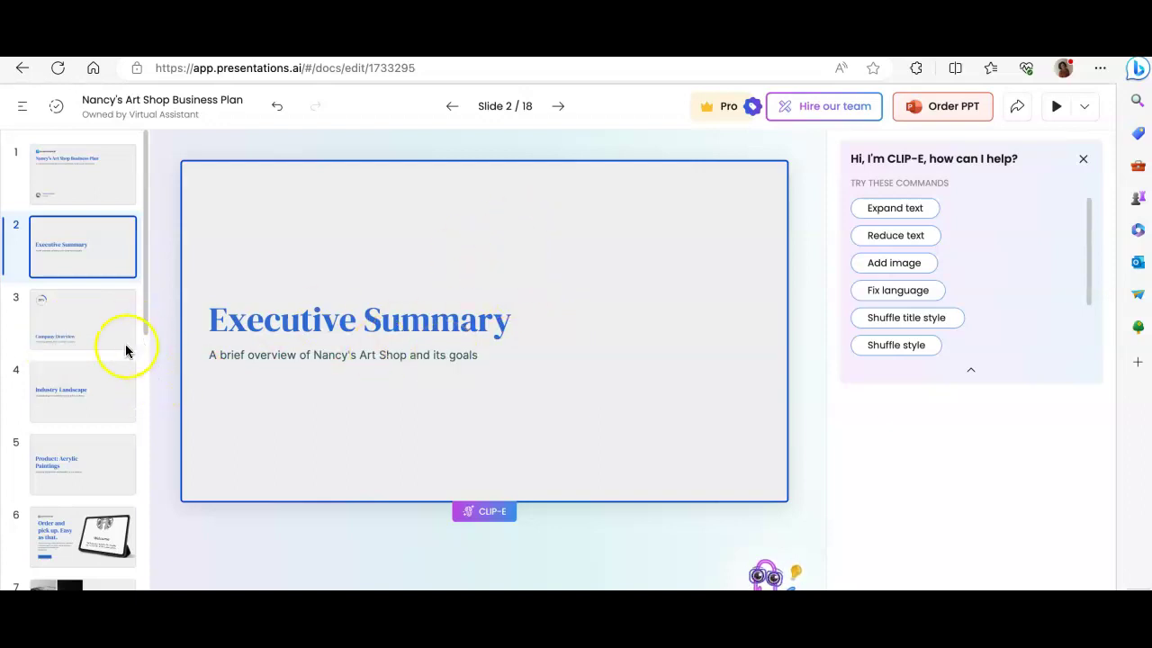
- Browse slides 3 through 13, from Company Overview to Financial Projections
click(73, 333)
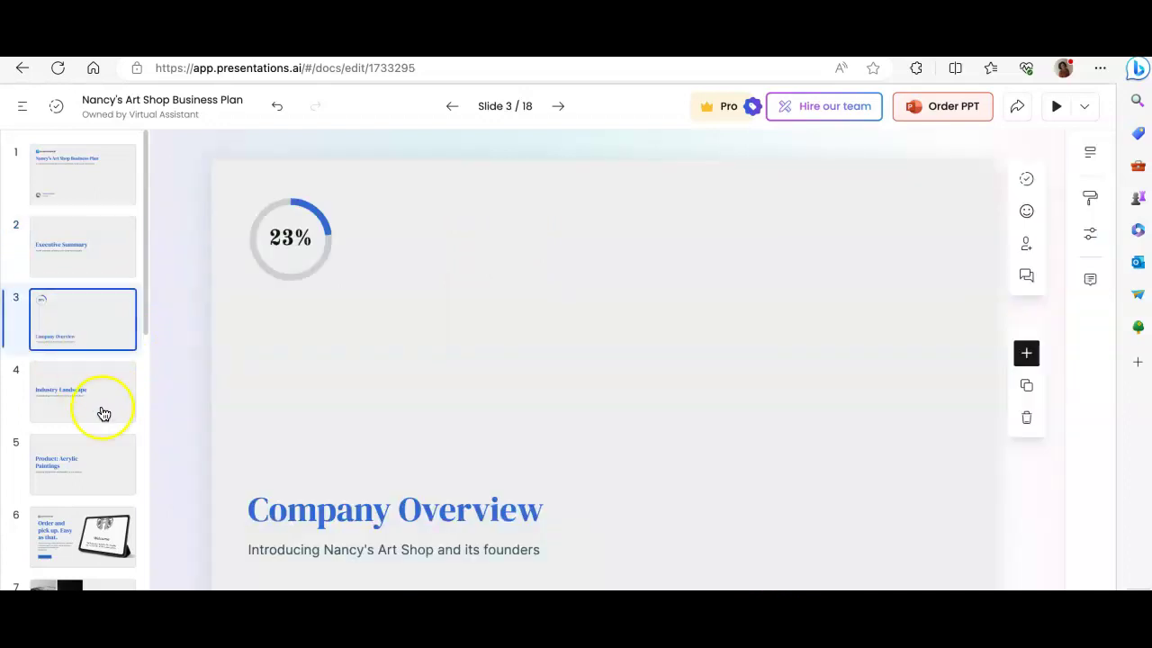
click(98, 405)
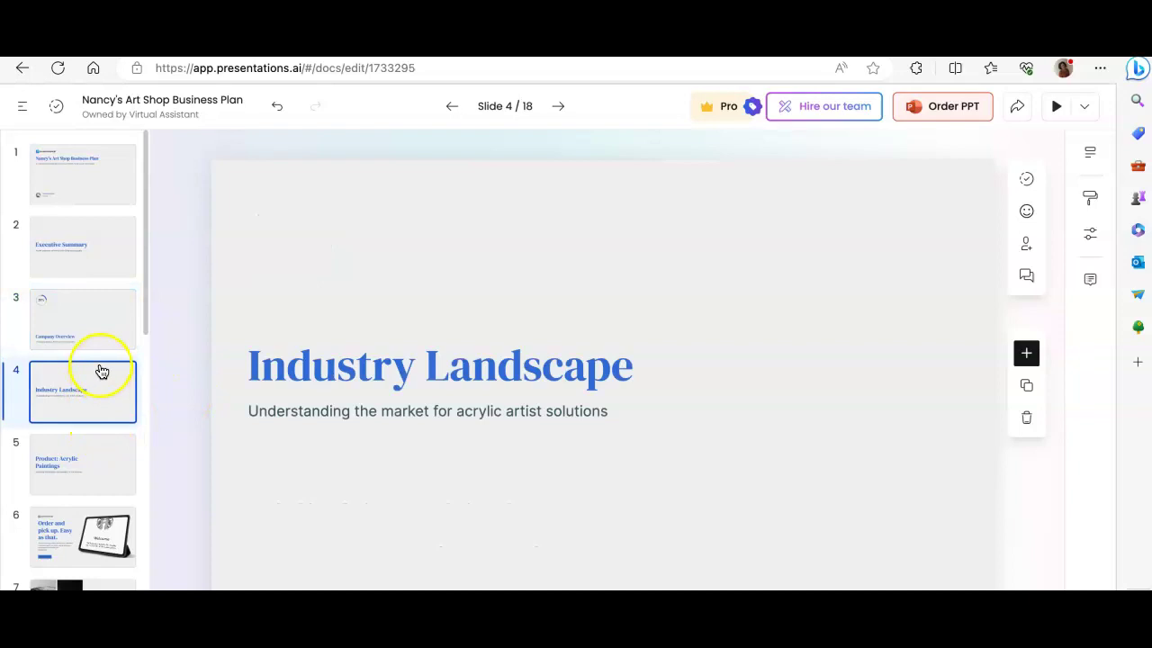
click(81, 459)
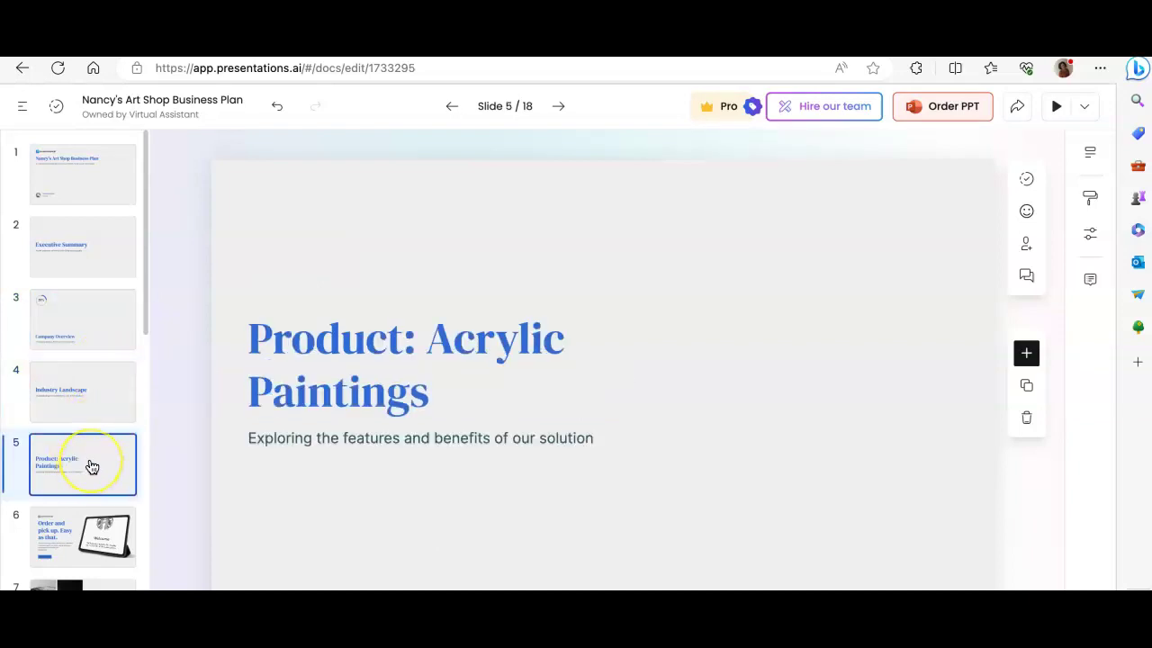
scroll(90, 463, down, 1)
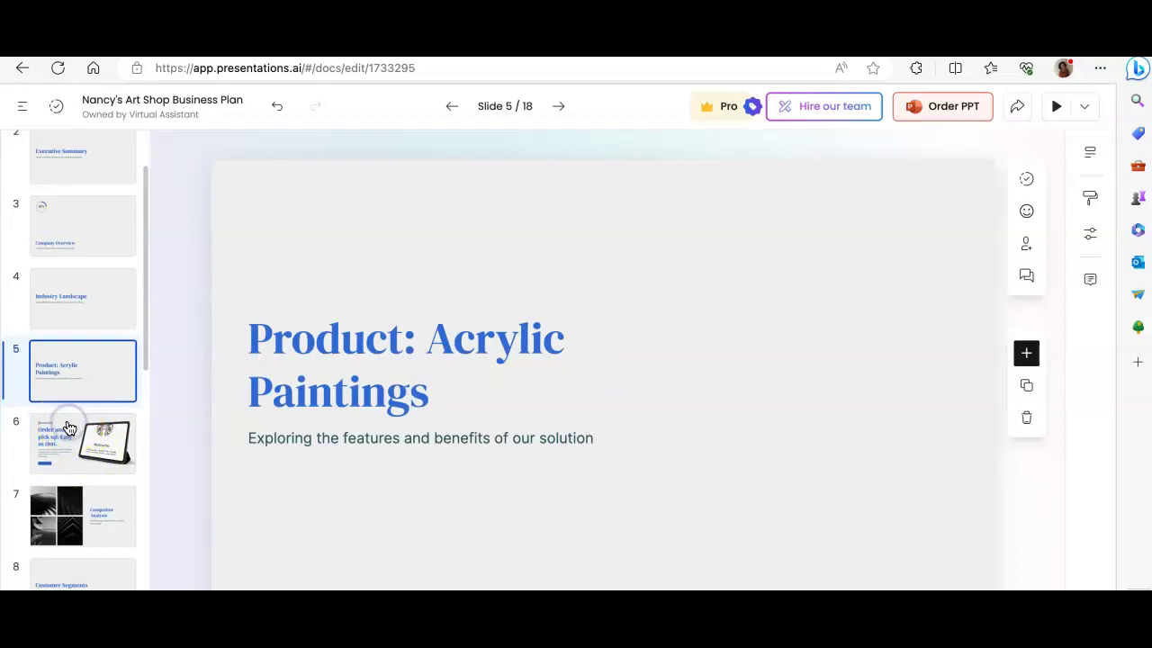
click(69, 432)
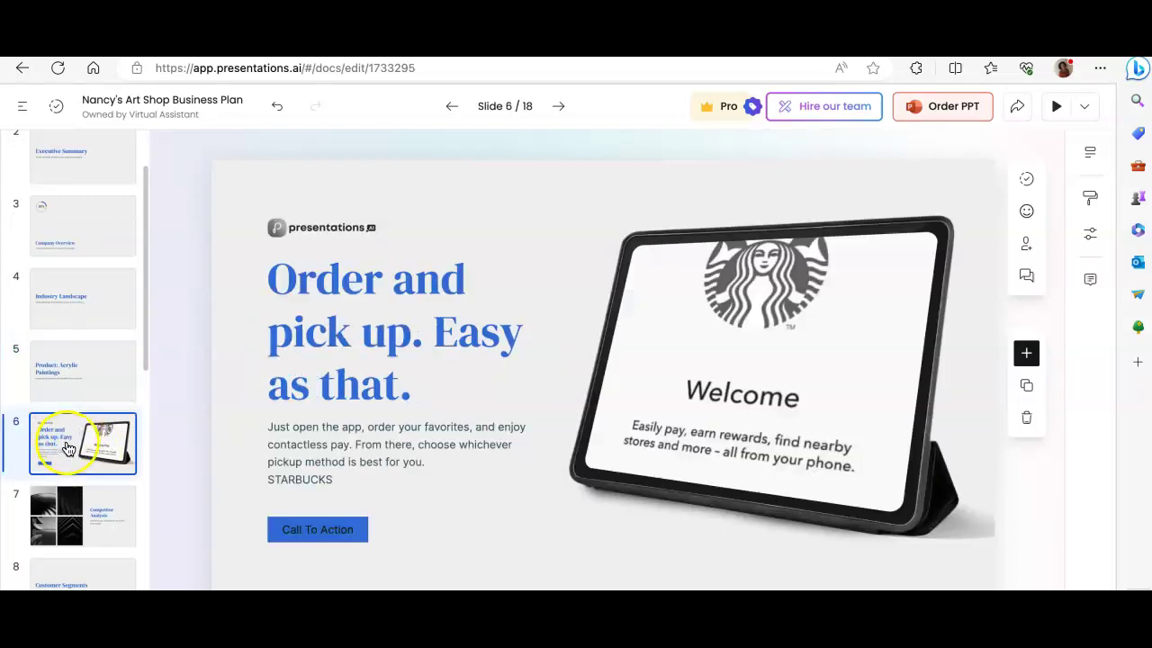
click(96, 515)
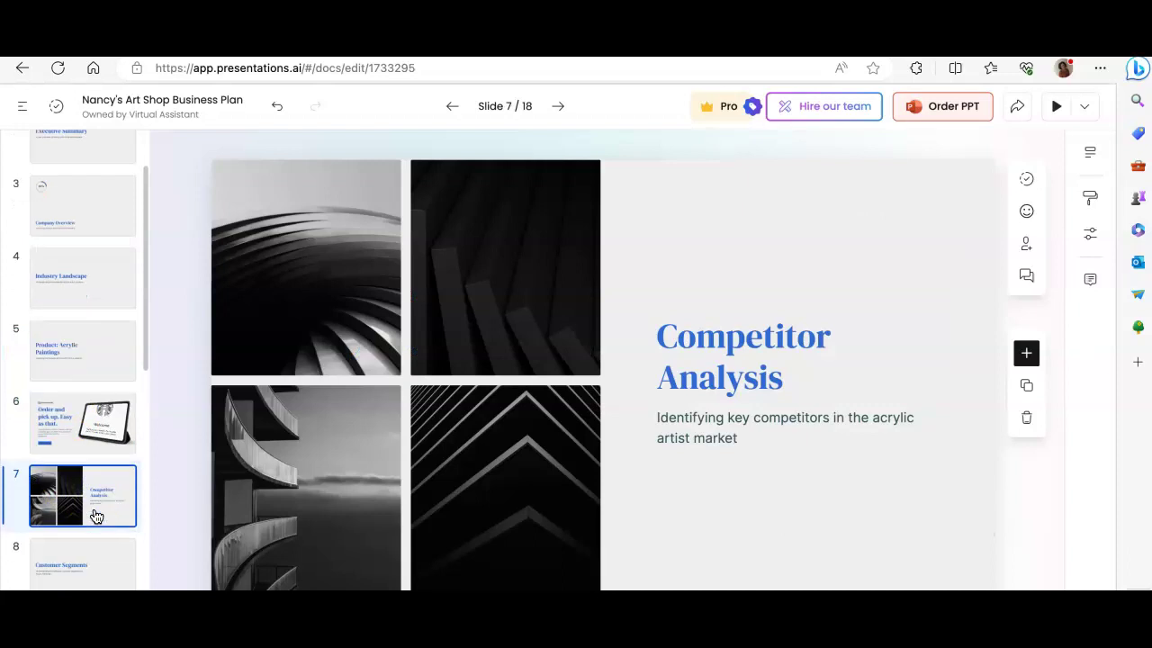
scroll(95, 514, down, 2)
click(90, 445)
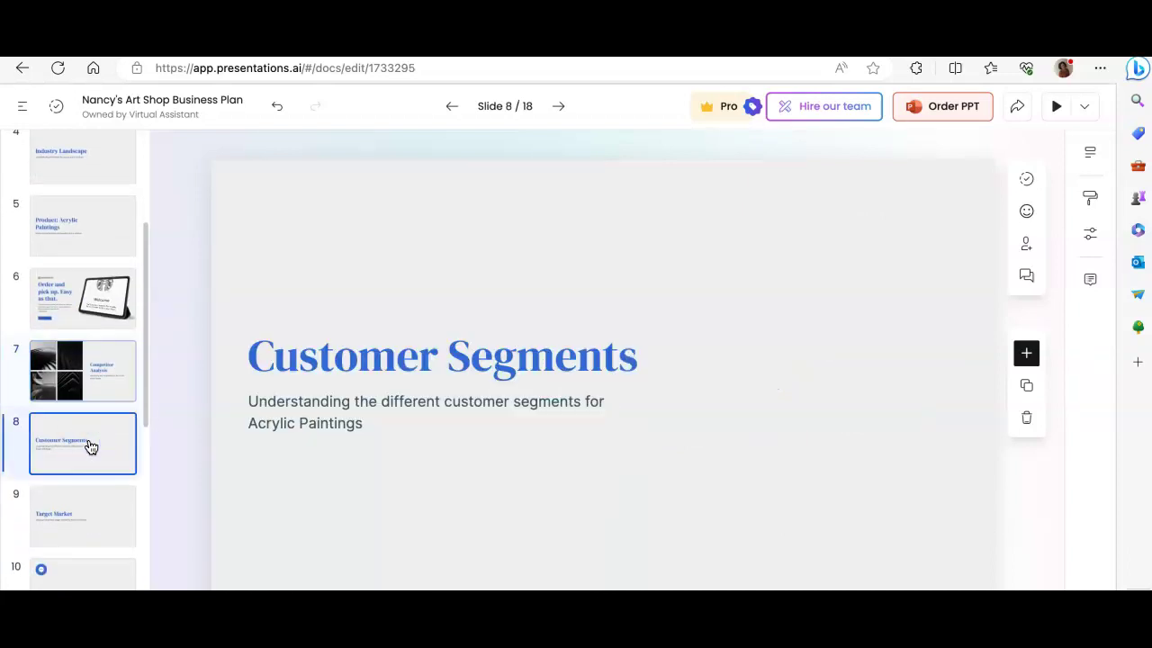
scroll(83, 501, down, 1)
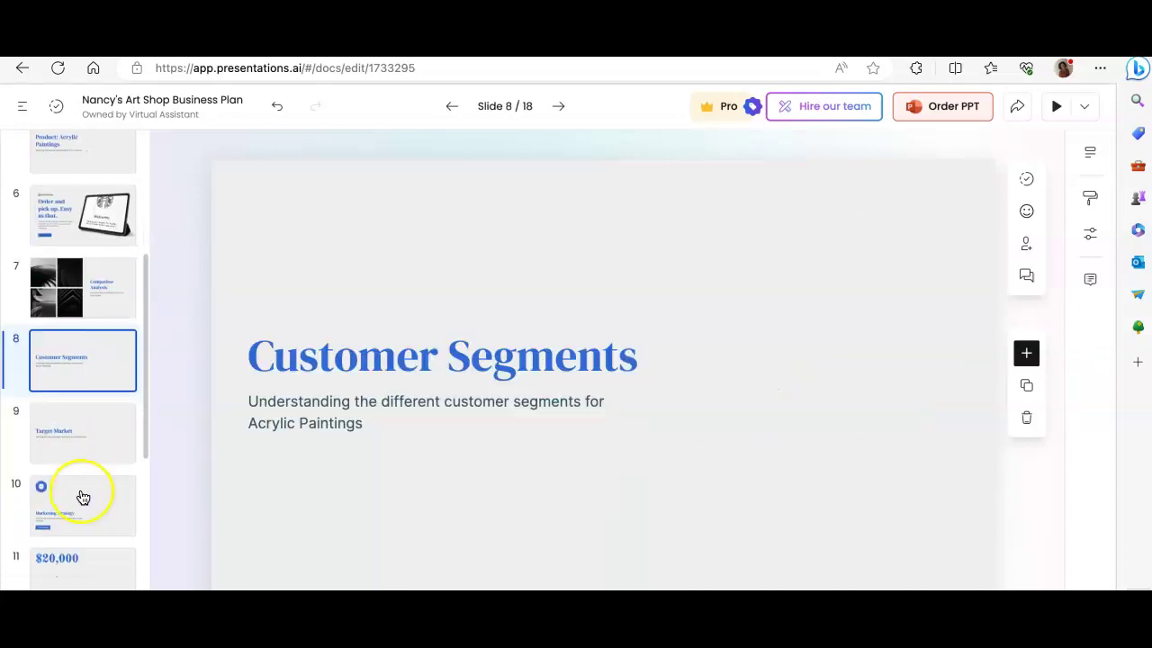
click(82, 497)
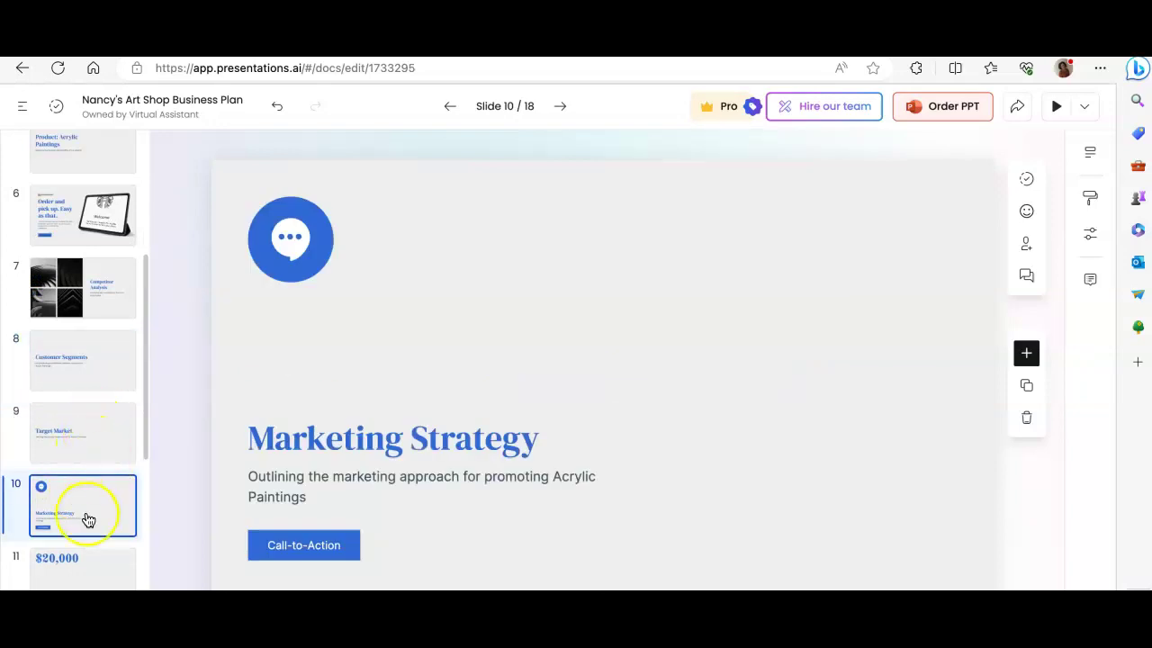
scroll(88, 521, down, 2)
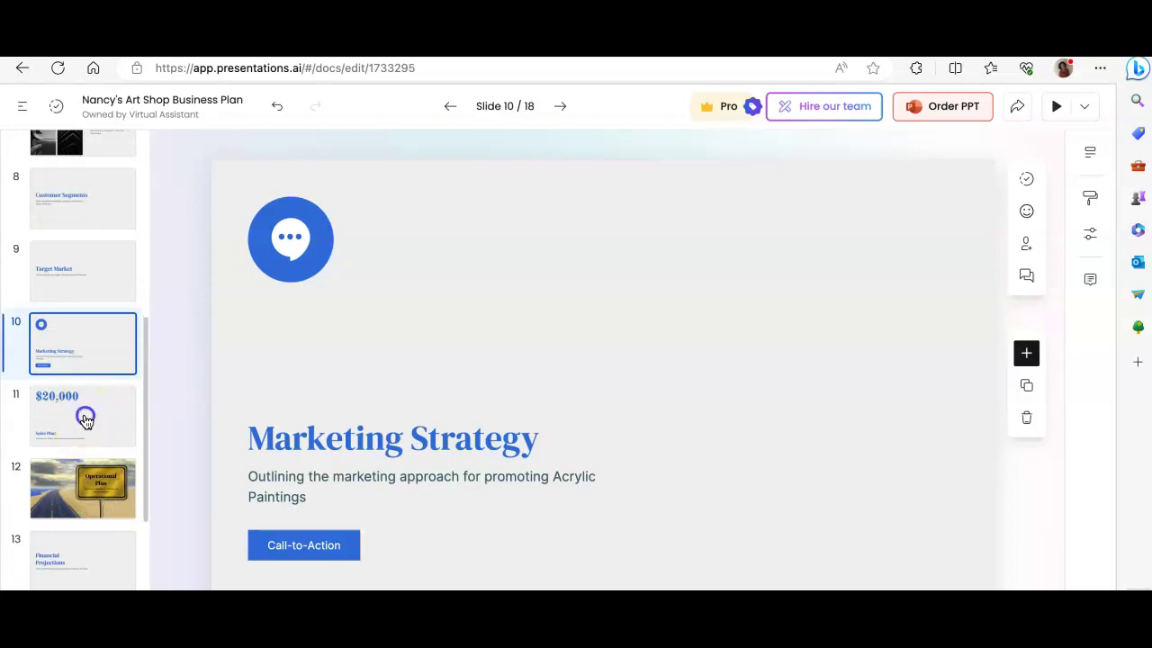
click(87, 422)
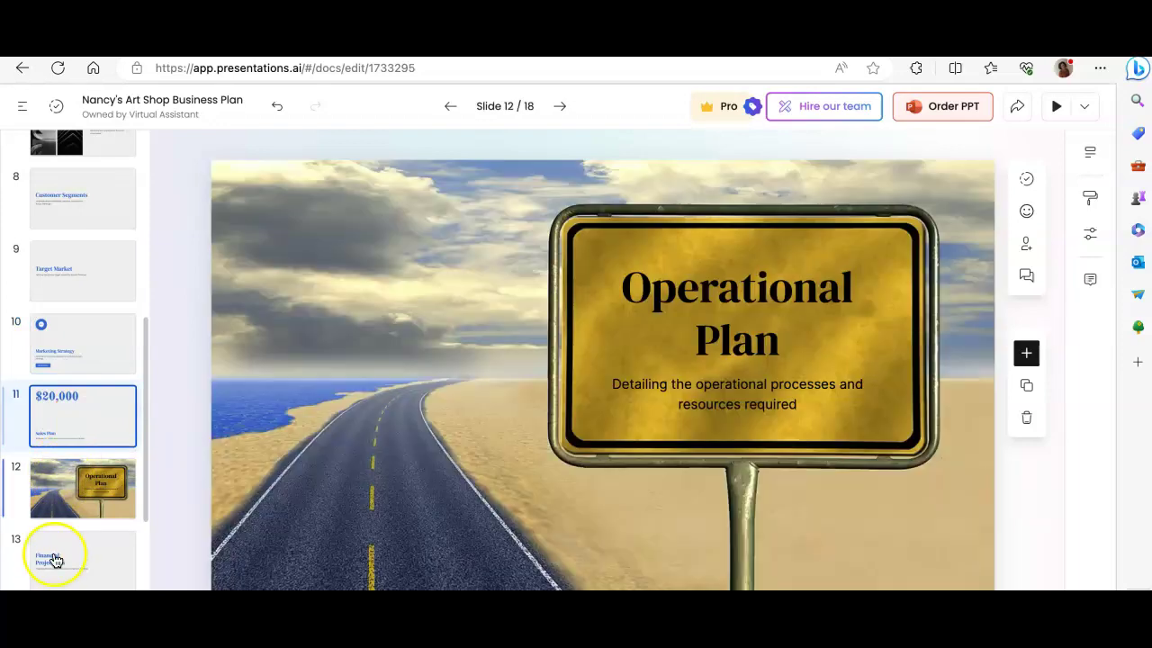
click(63, 549)
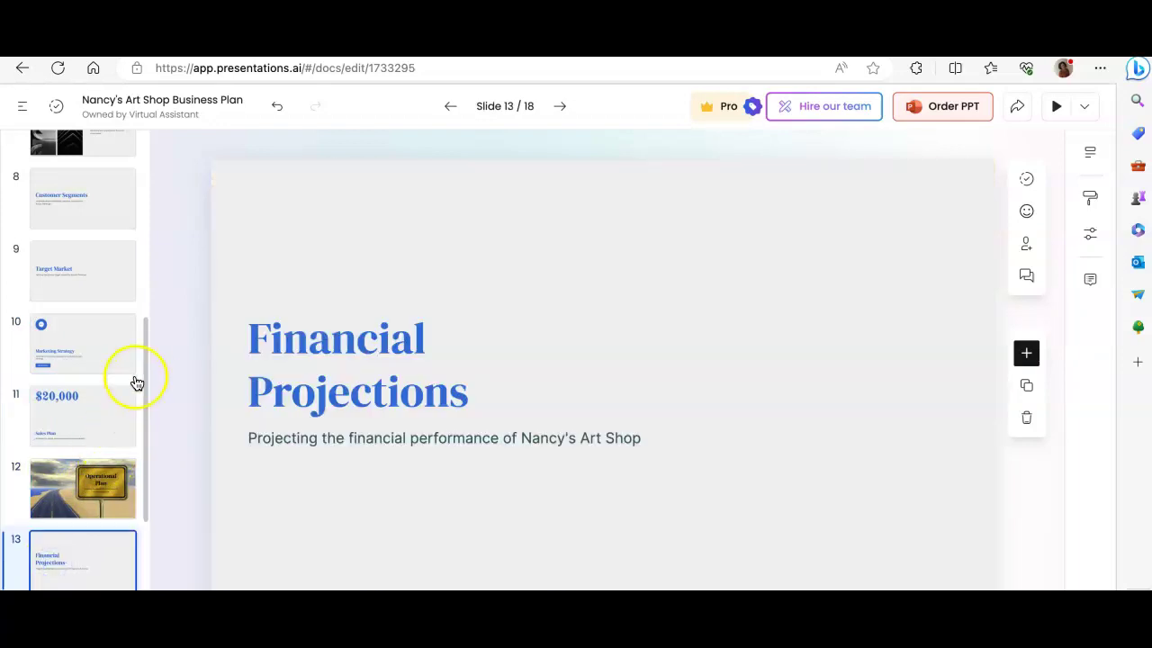
- Move Financial Projections up to slide 7 and open a new blank browser tab
drag(153, 310, 149, 169)
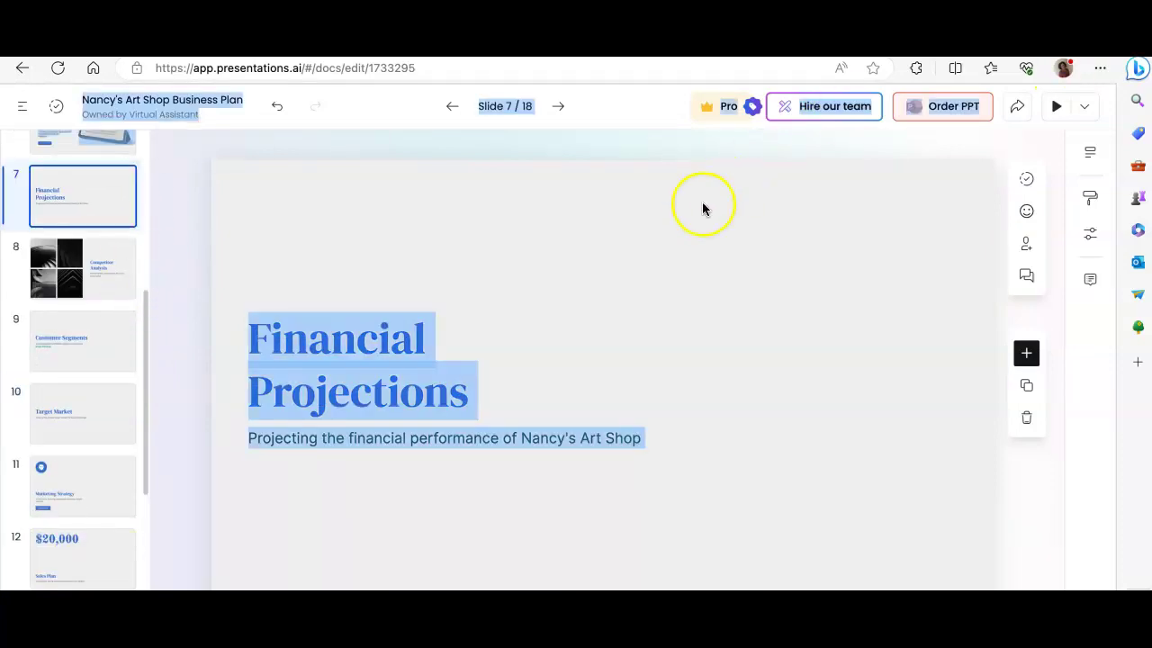
click(632, 247)
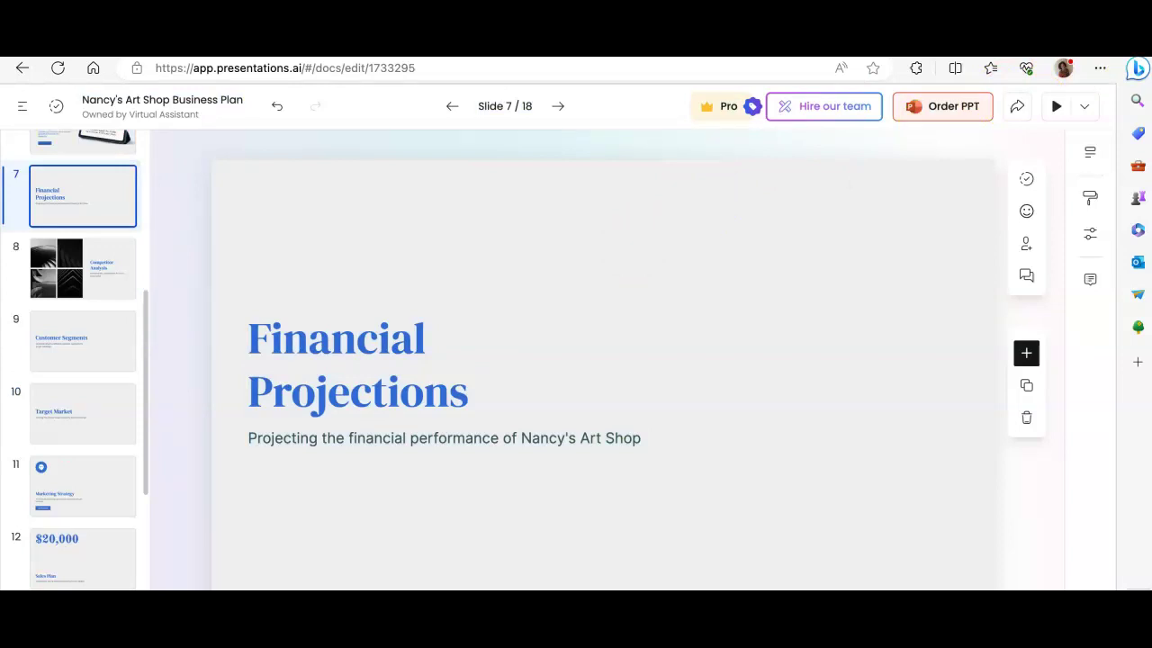
key(ctrl+t)
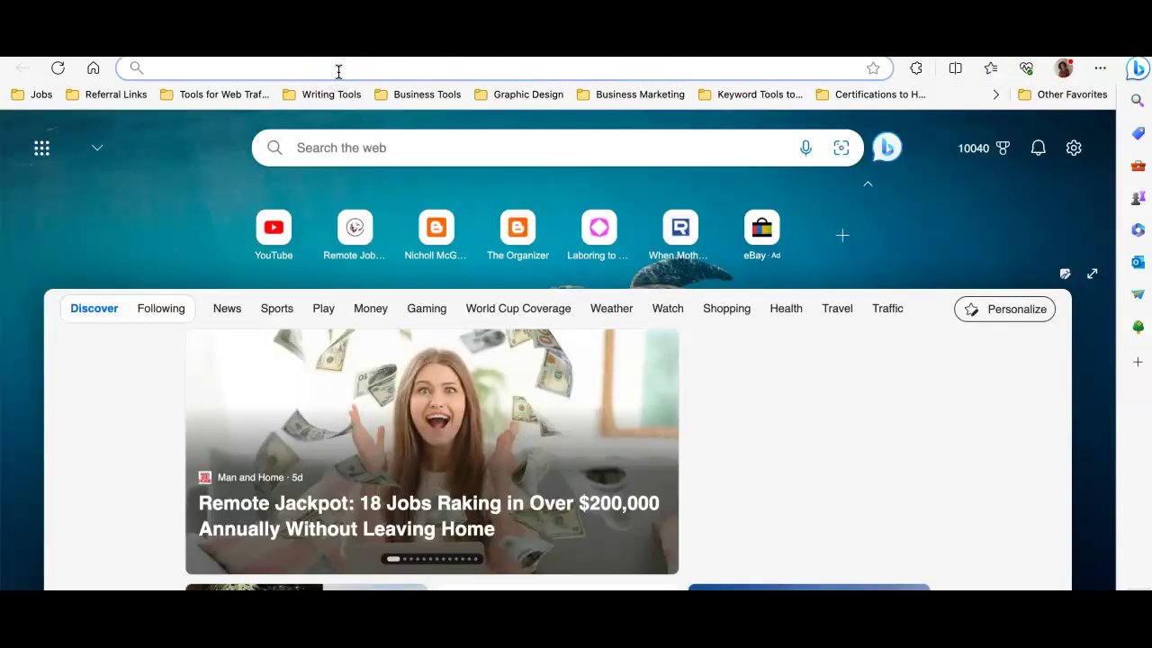
- Search 'bing chat' from the new tab and open the Bing Chat sidebar beside the page
click(338, 71)
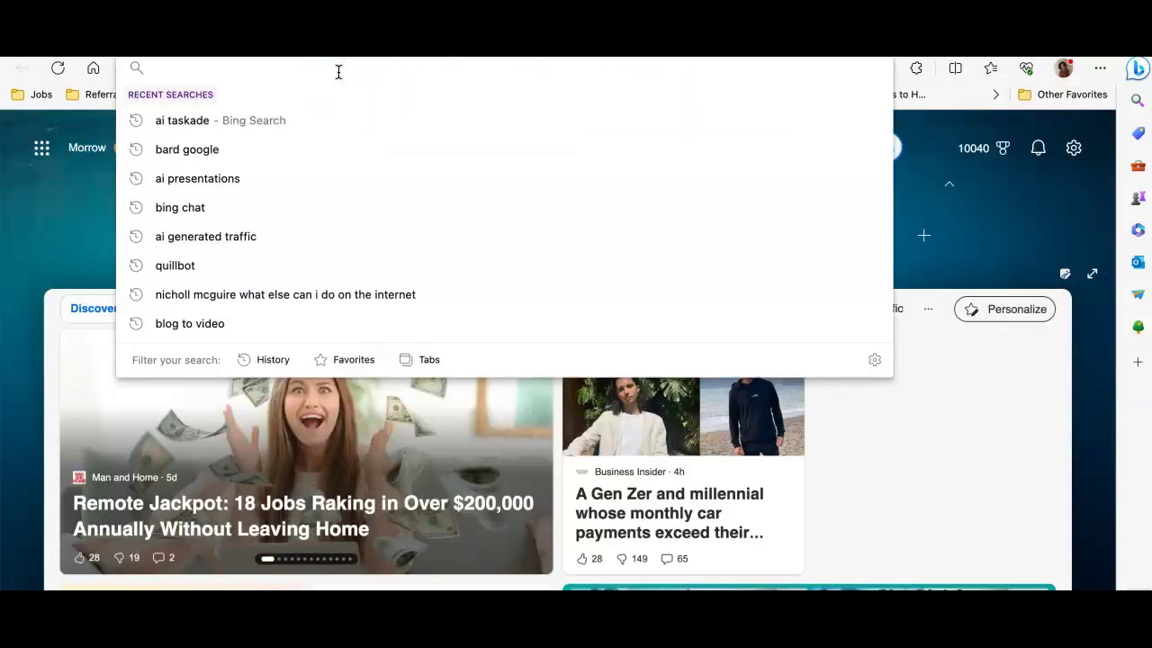
text(bing ch)
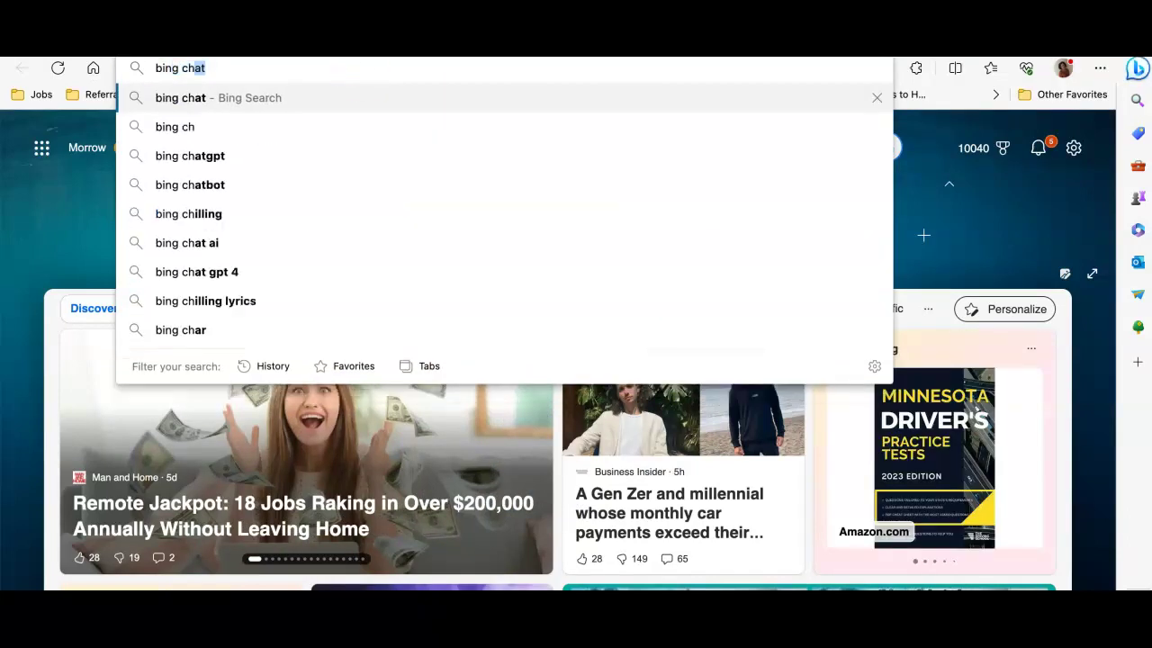
click(1136, 70)
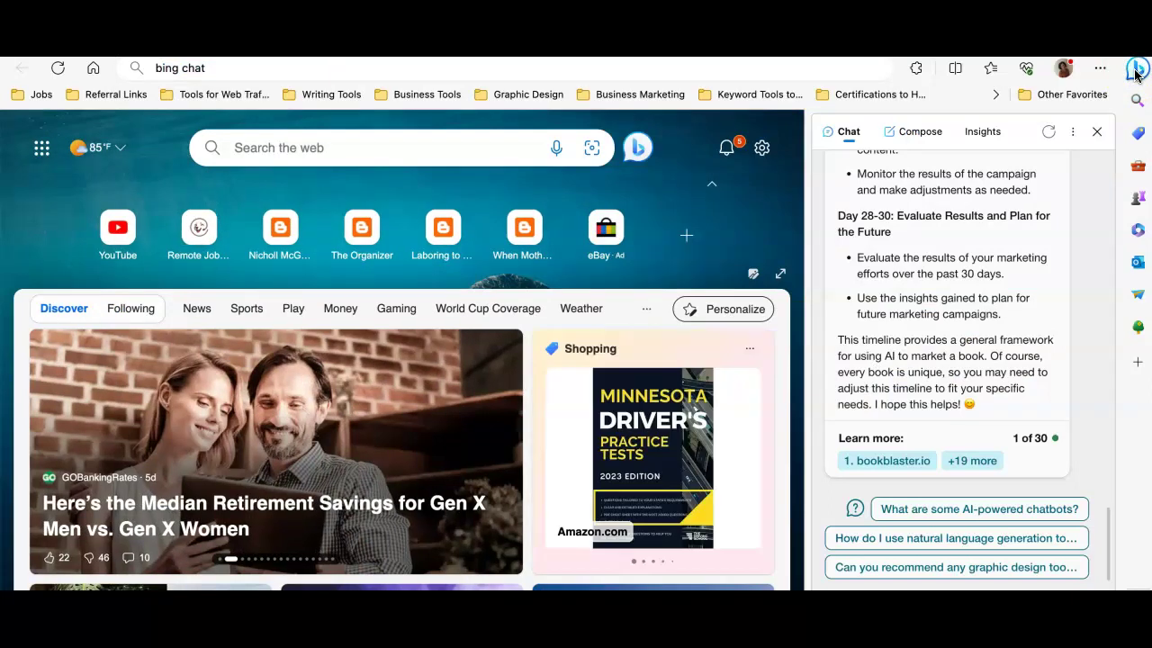
click(1098, 132)
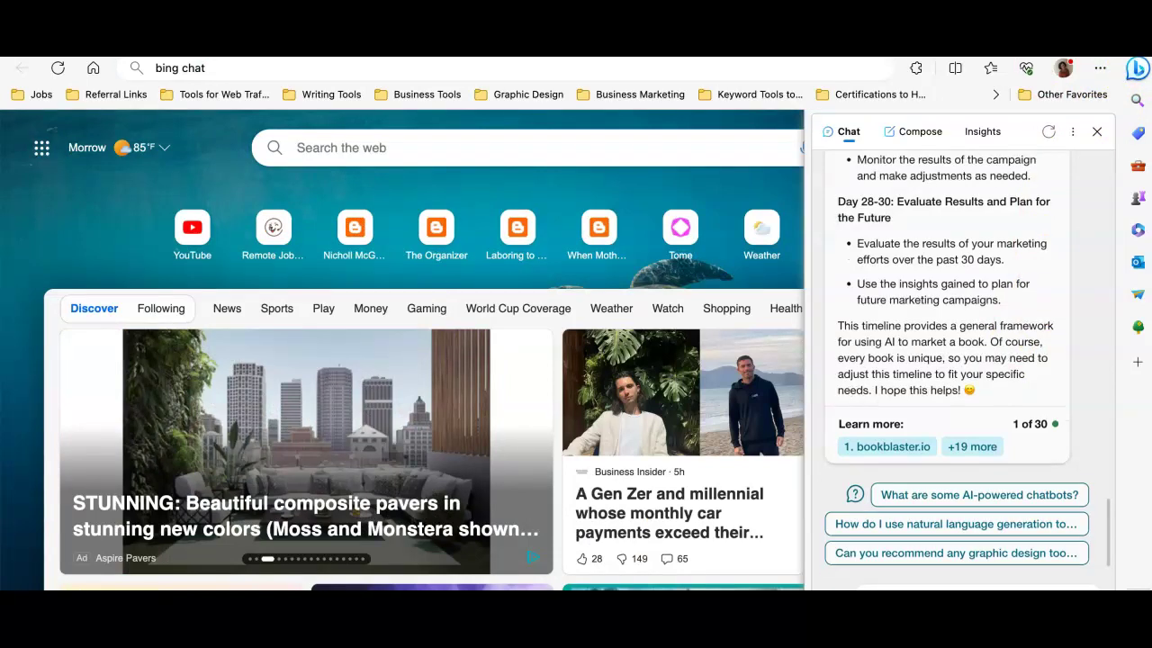
- Begin an 'Askbusiness' draft in the chat box, trim it, and return to the presentation tab
click(878, 581)
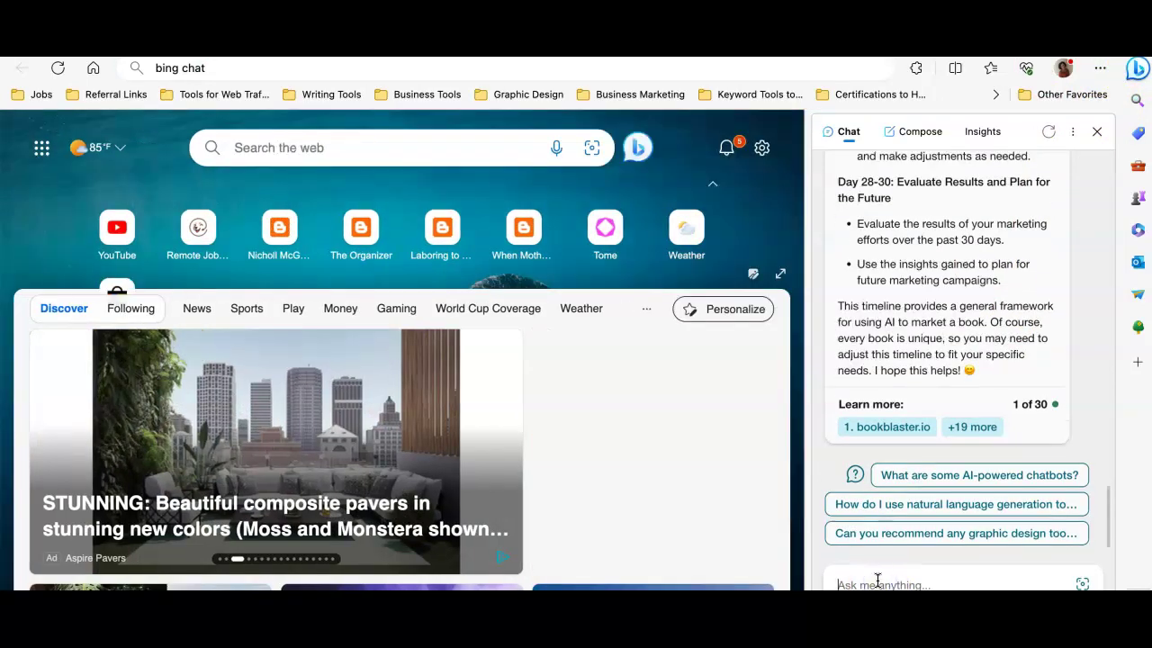
text(Ask Bing chat to create a)
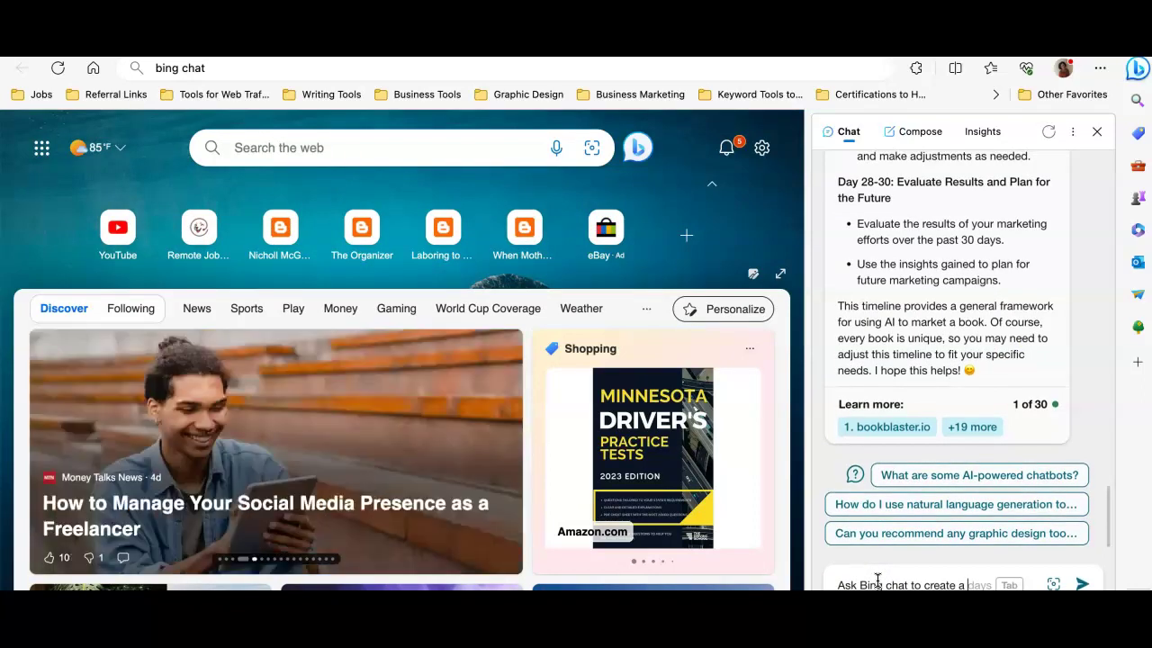
text(business)
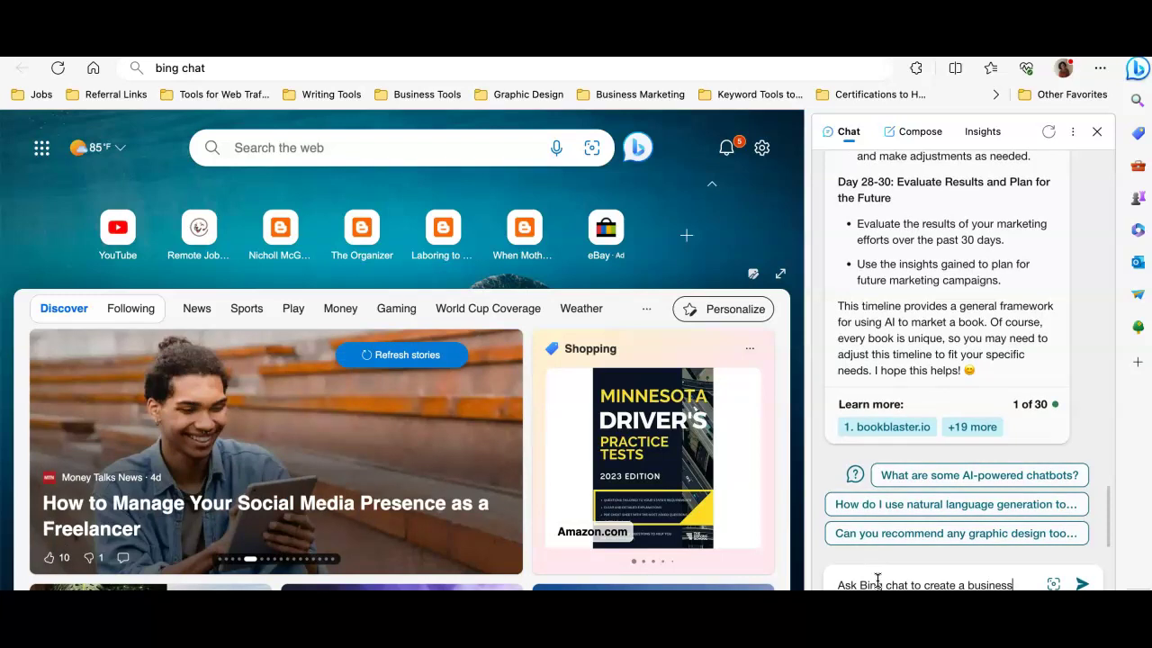
key(BackSpace)
key(BackSpace)
key(BackSpace)
key(BackSpace)
key(BackSpace)
key(BackSpace)
key(BackSpace)
key(BackSpace)
key(BackSpace)
key(BackSpace)
key(BackSpace)
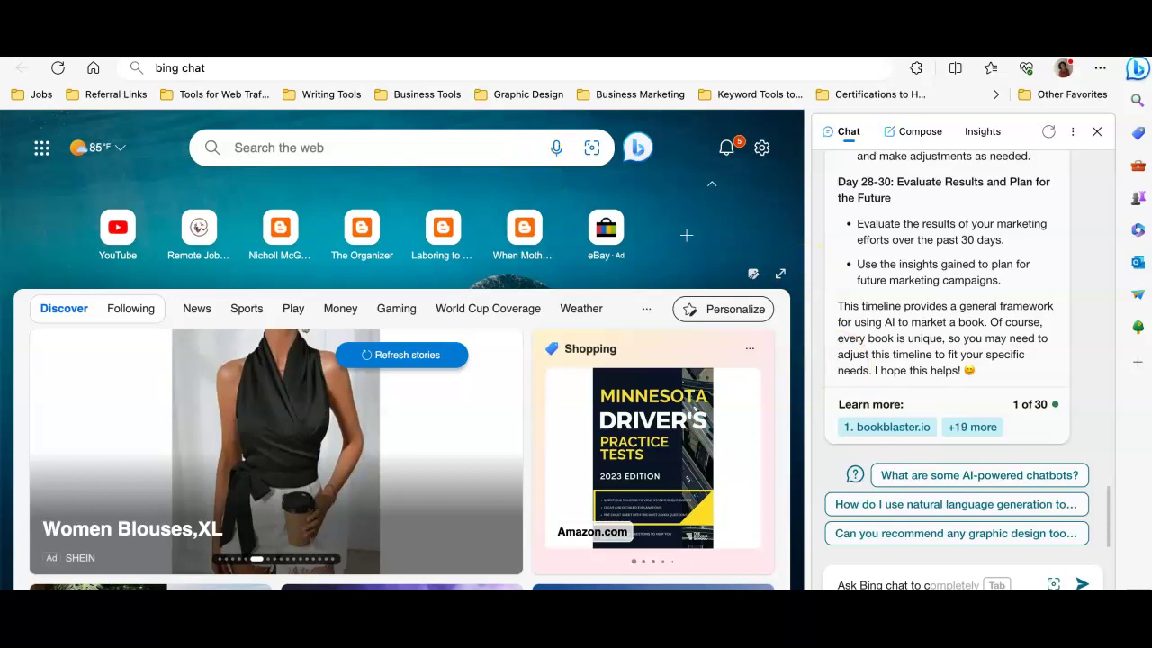
key(ctrl+Tab)
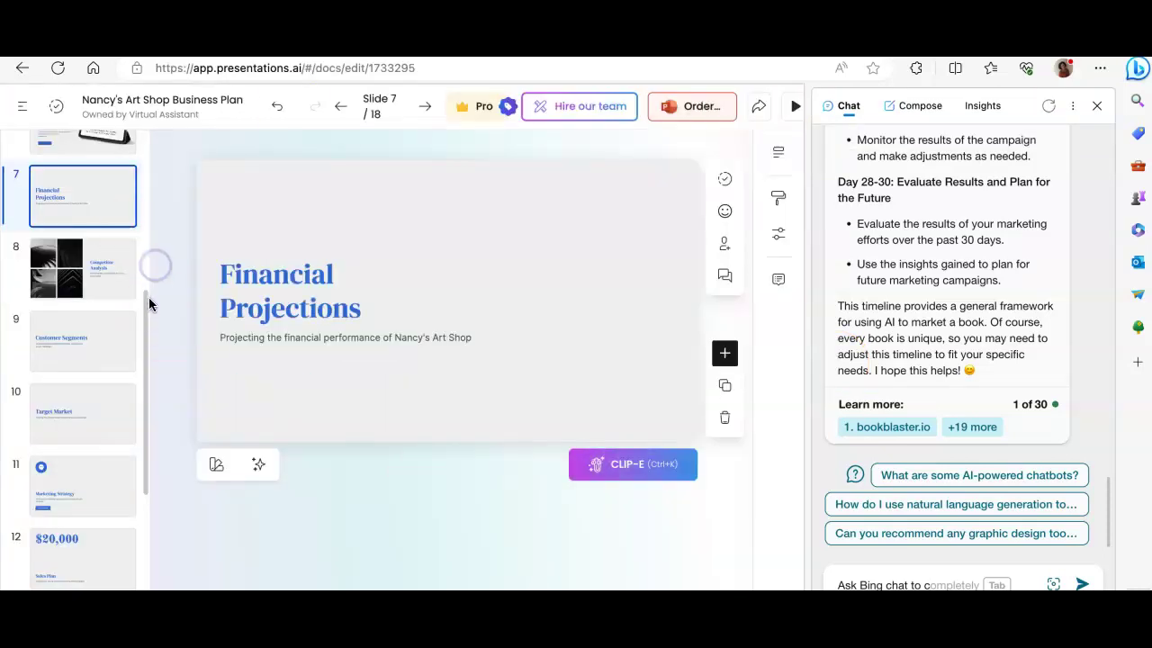
- Dismiss the stray text-search popup and go to the deck's title slide
drag(147, 306, 146, 286)
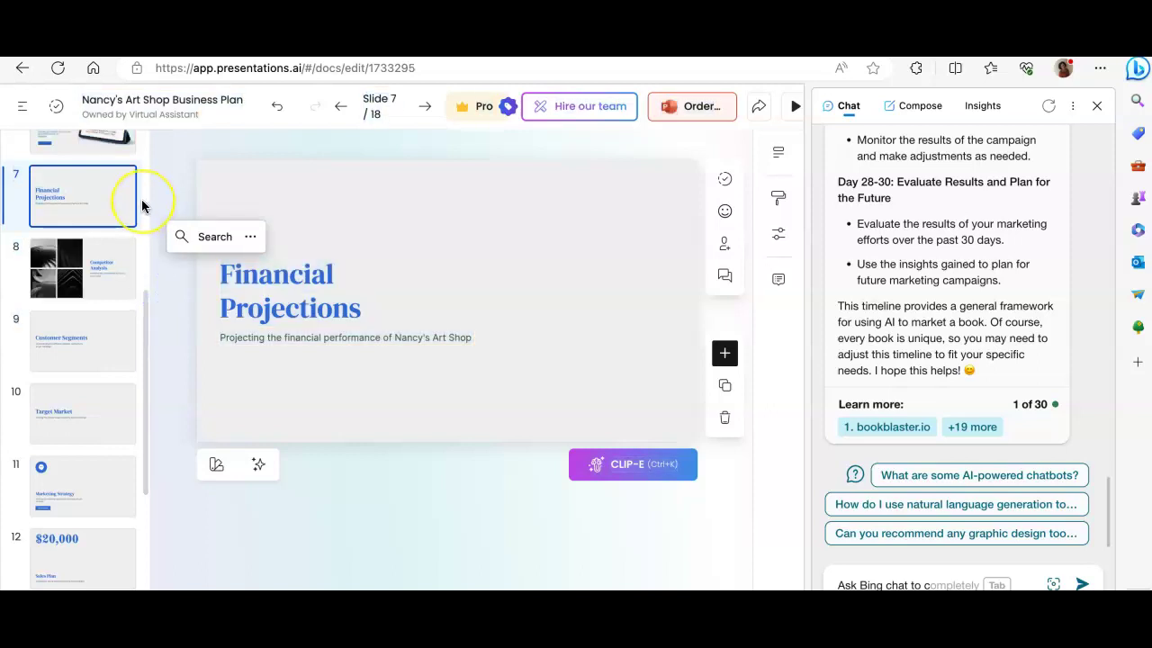
click(104, 185)
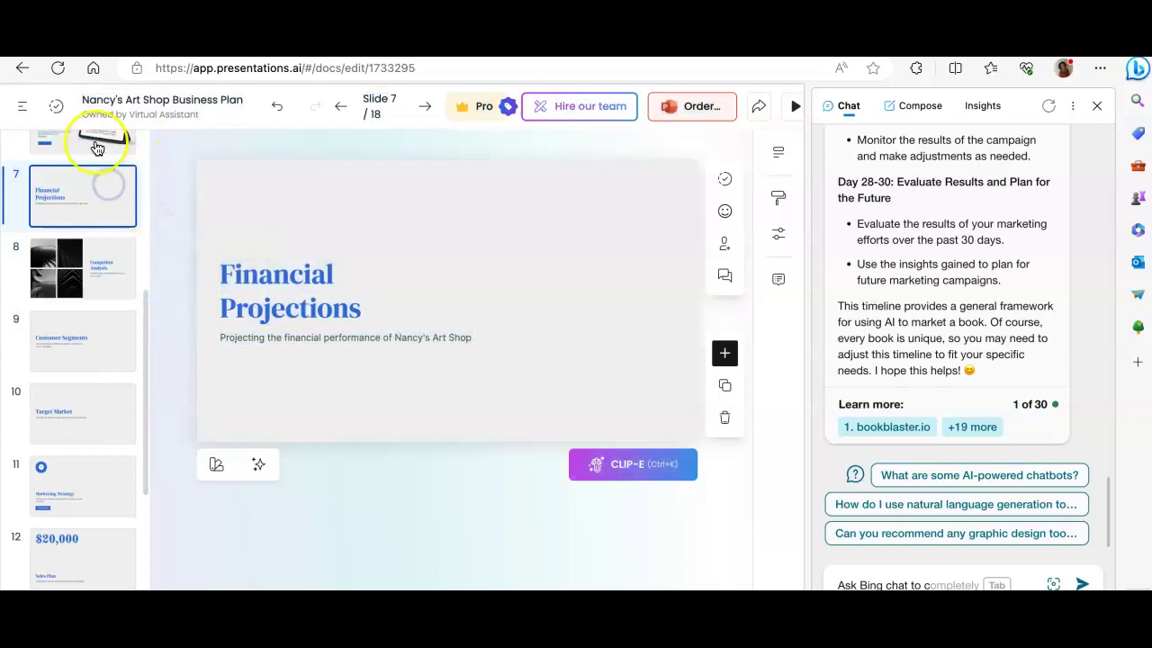
drag(147, 354, 162, 144)
click(88, 175)
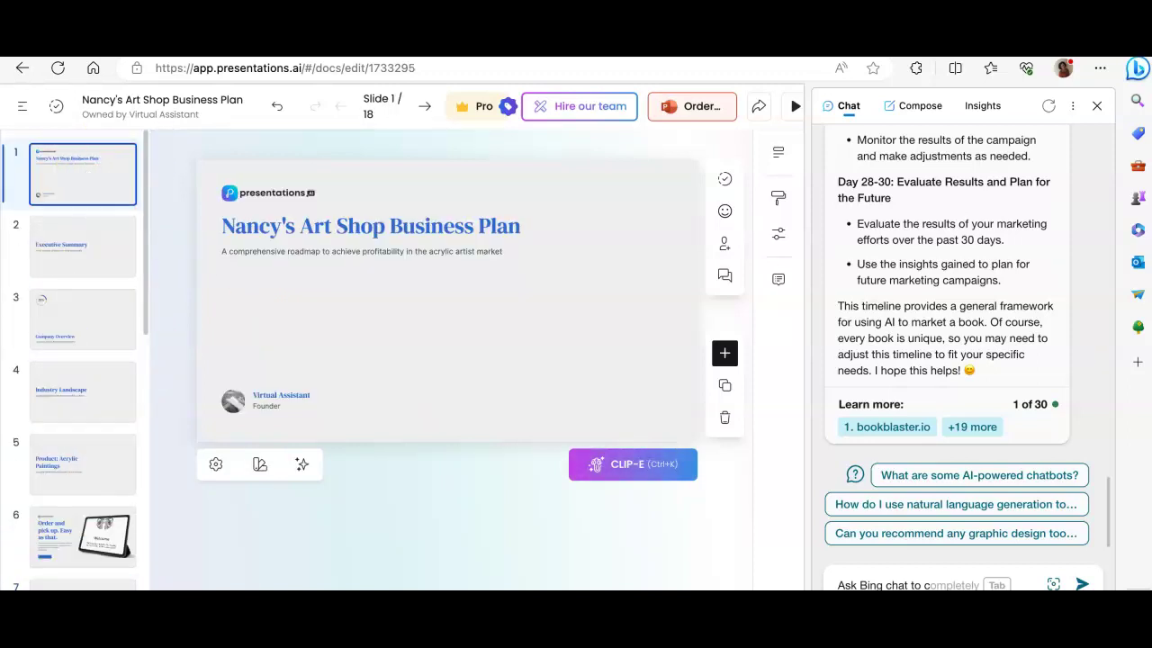
- Replace the chat draft with the 'Act as a business advisor and provide' executive summary prompt and send it
drag(930, 584, 849, 571)
text(Act as)
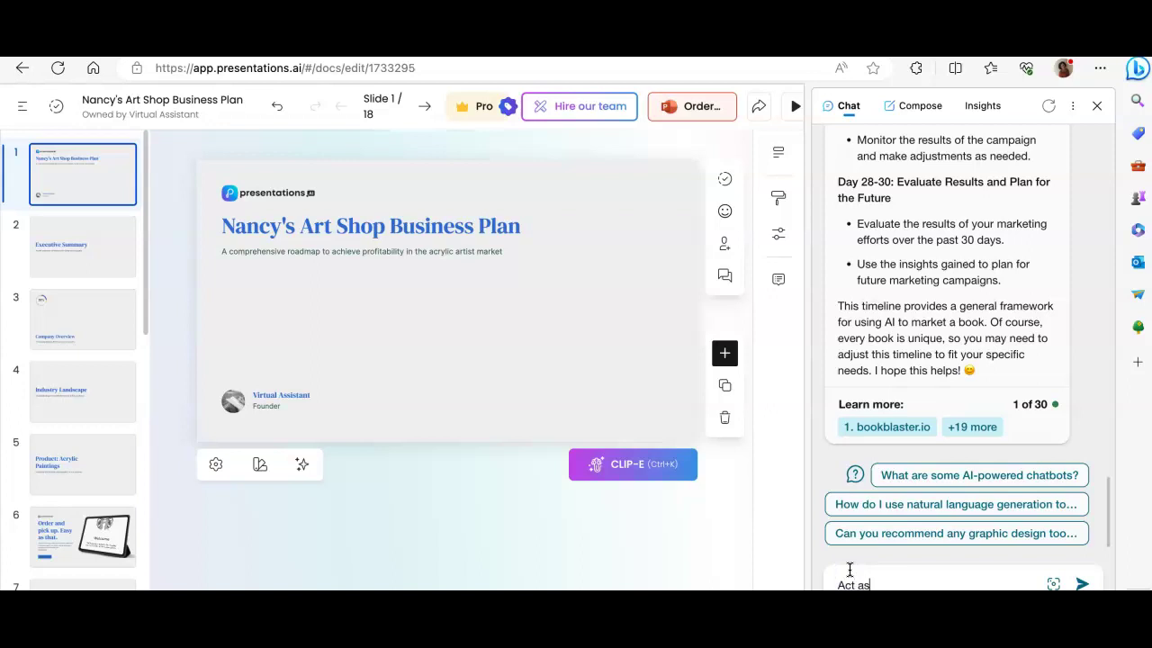
text( a business p)
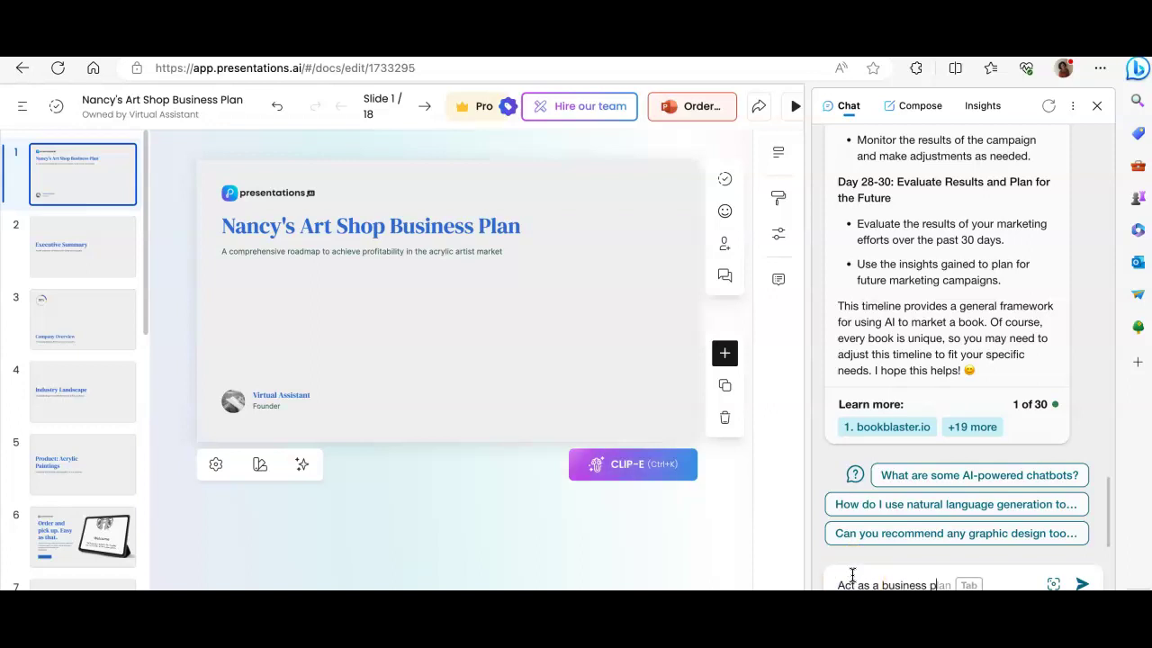
key(BackSpace)
text(advisor a)
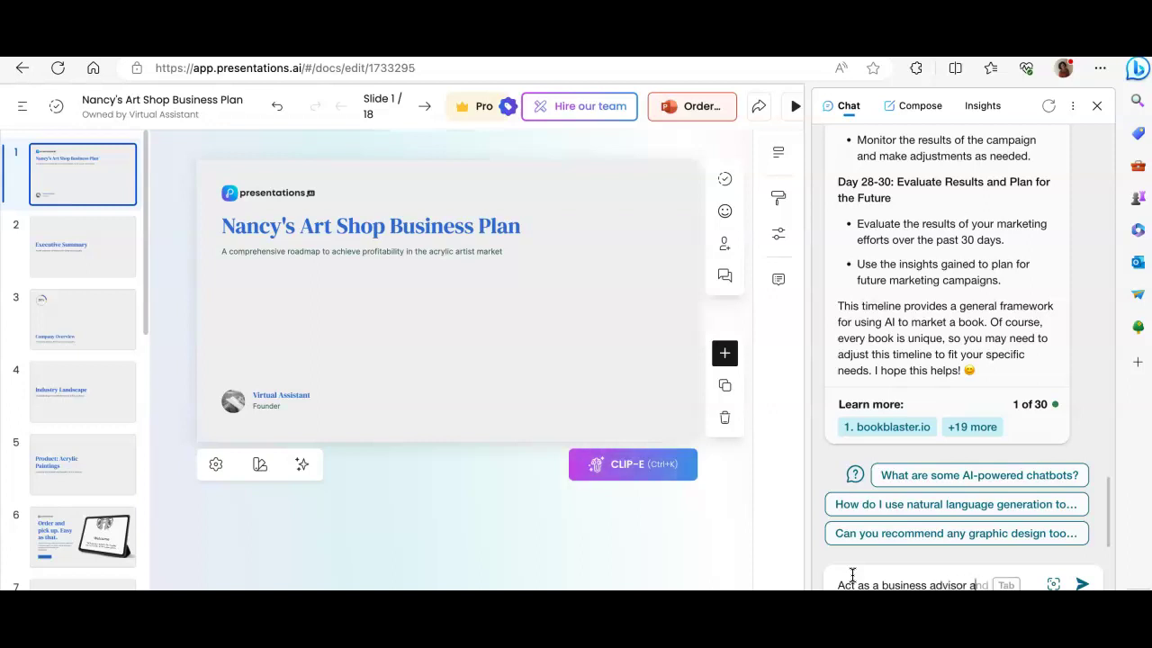
text(nd provide)
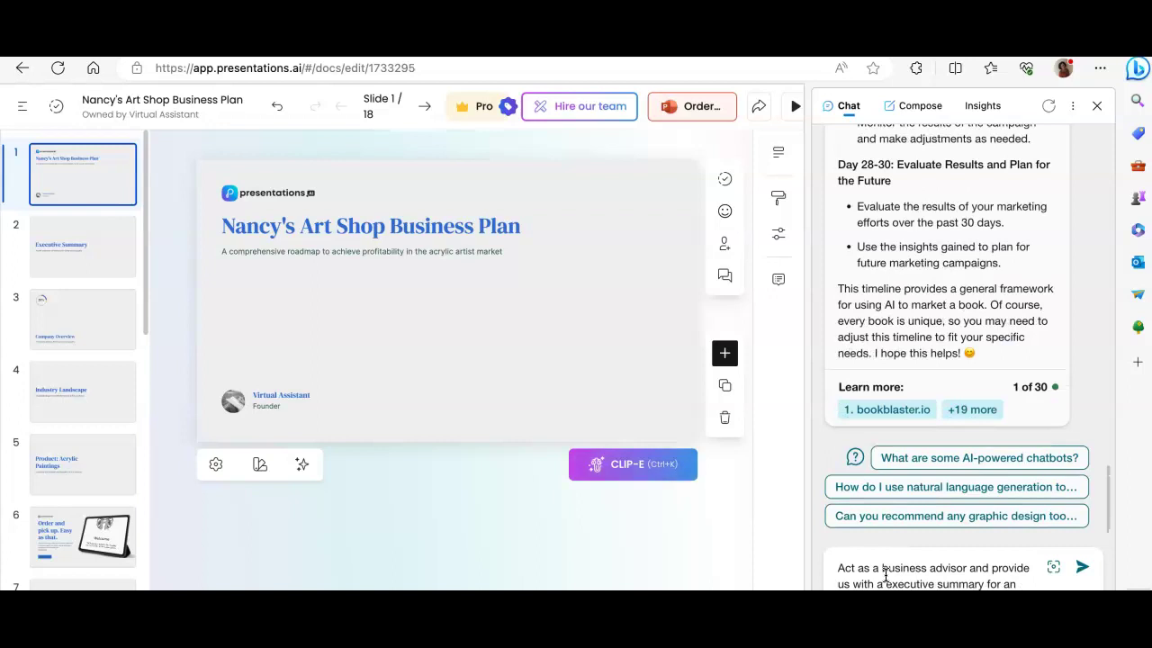
key(Return)
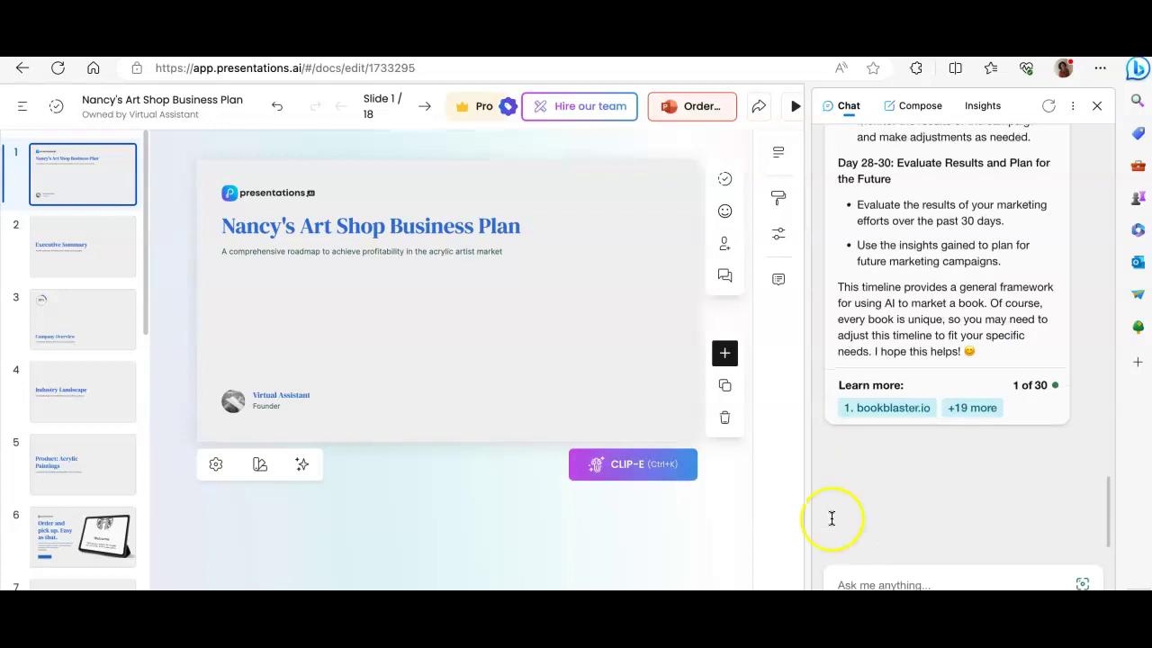
- Show slide 2, Executive Summary, and select the Overview paragraph at the top of the chat reply
click(90, 270)
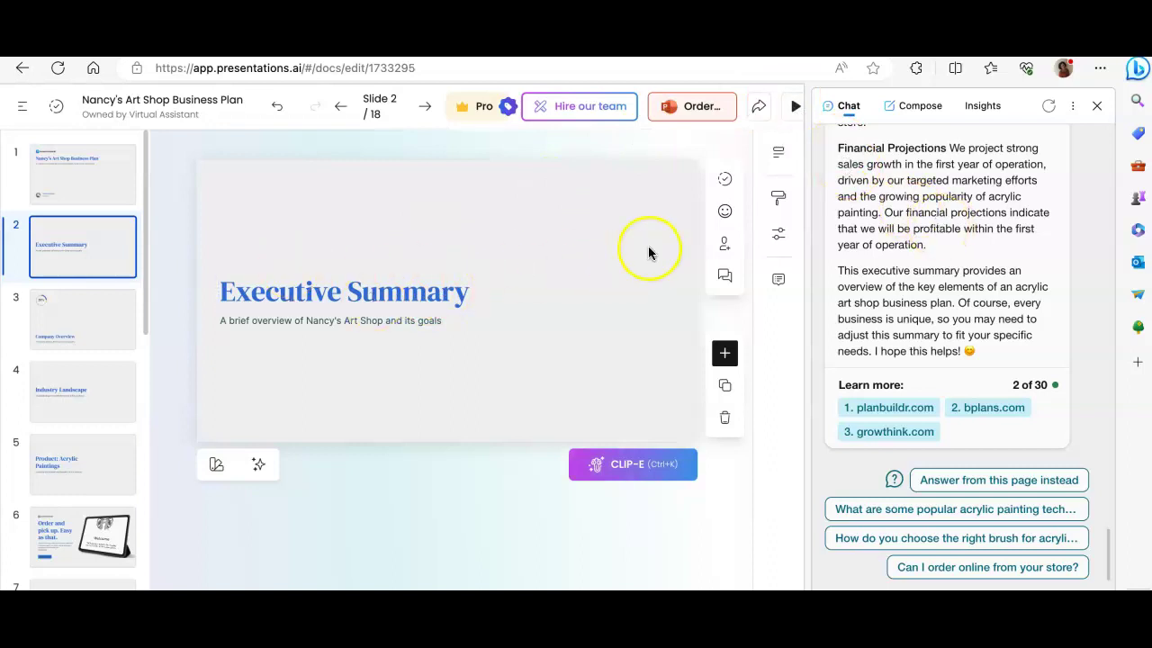
scroll(900, 229, up, 5)
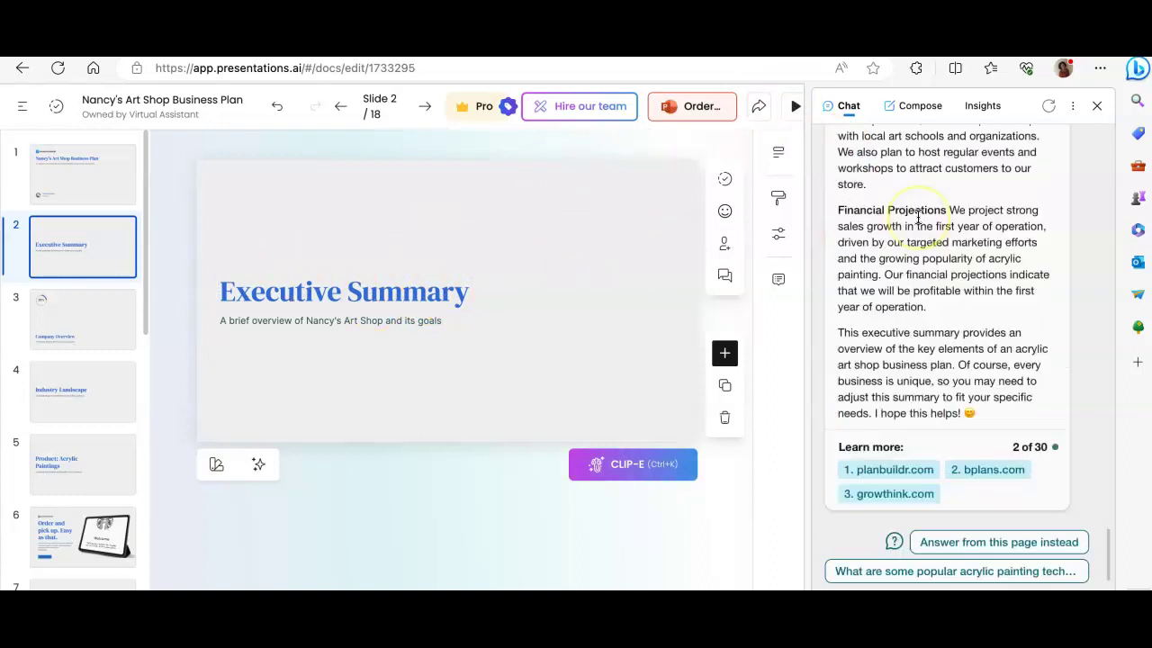
scroll(919, 217, up, 3)
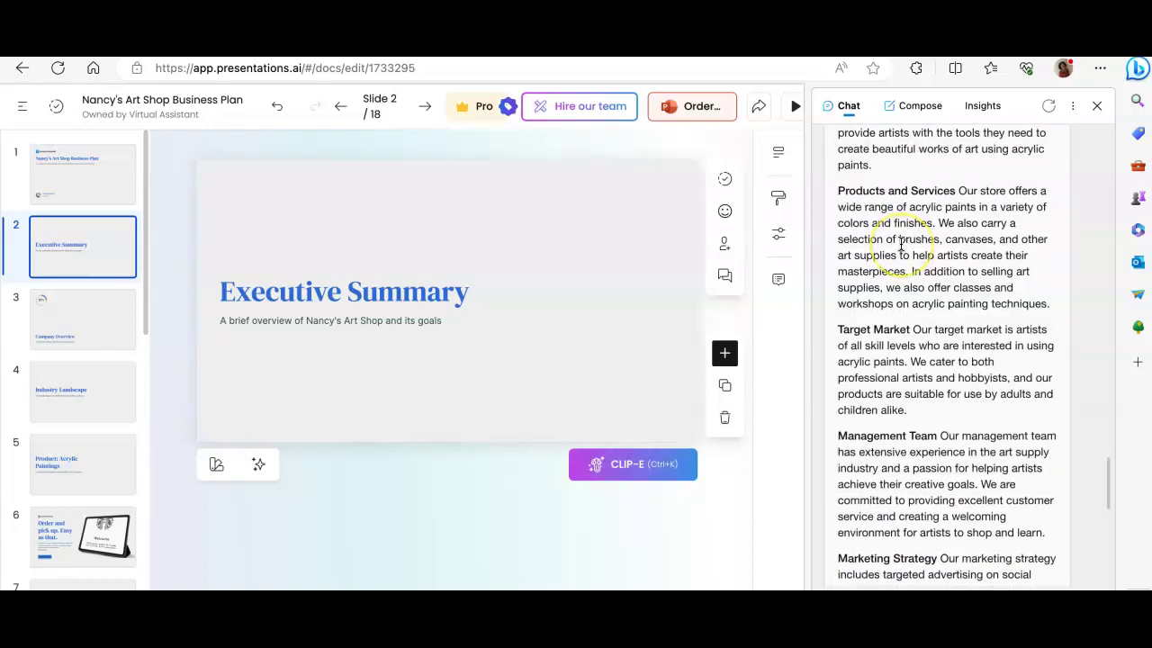
scroll(900, 239, up, 3)
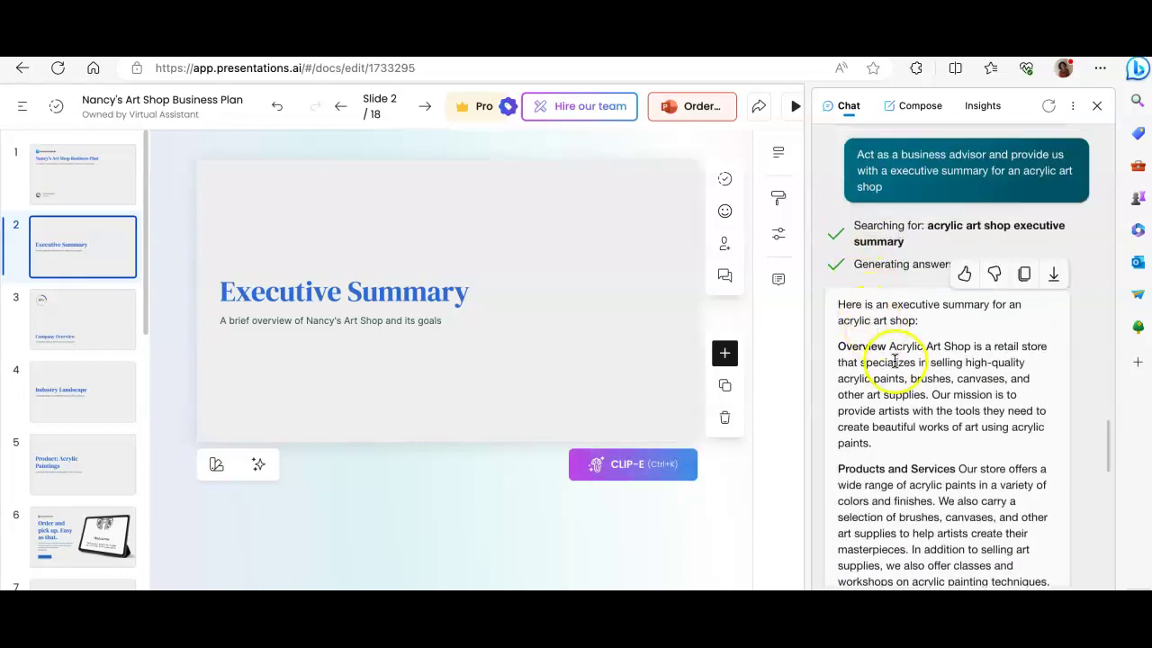
mouse_move(891, 346)
mouse_down()
mouse_move(921, 345)
mouse_move(911, 447)
mouse_up()
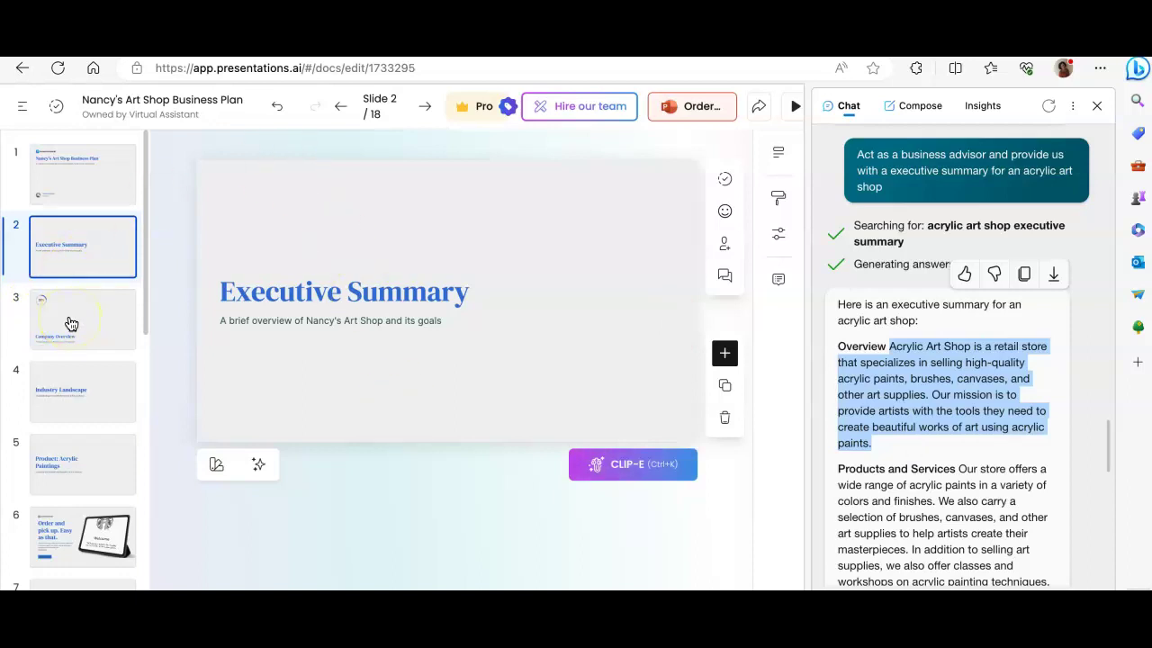
- Replace the slide 3 Company Overview subtitle with the pasted Overview paragraph
click(71, 324)
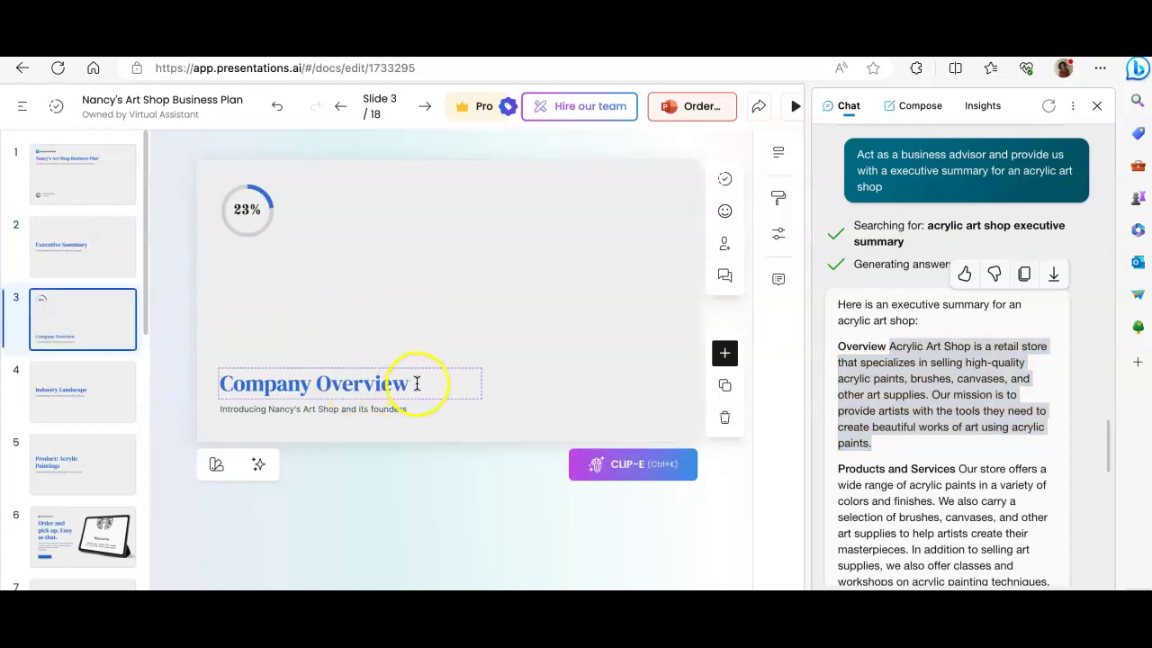
click(406, 411)
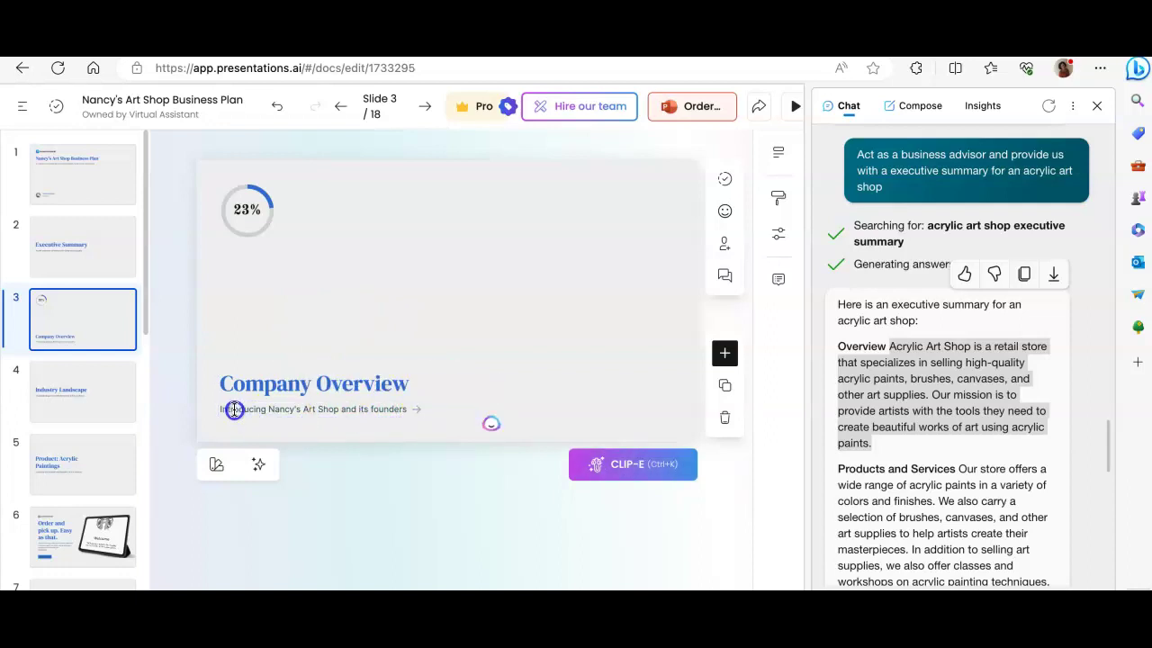
click(220, 411)
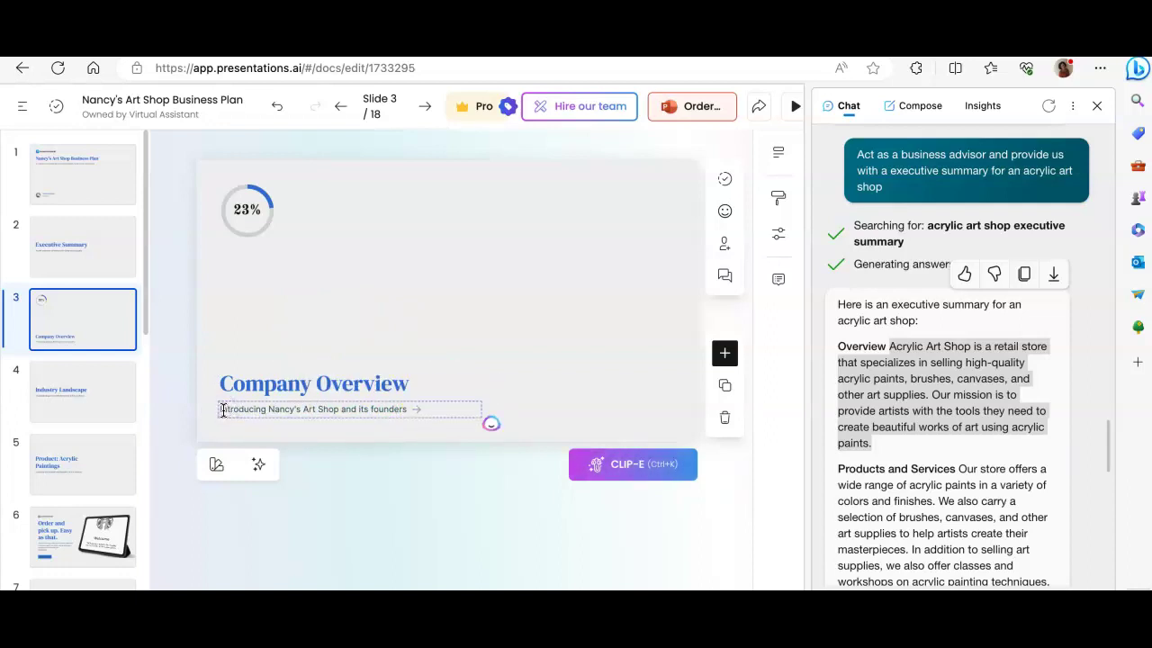
click(223, 410)
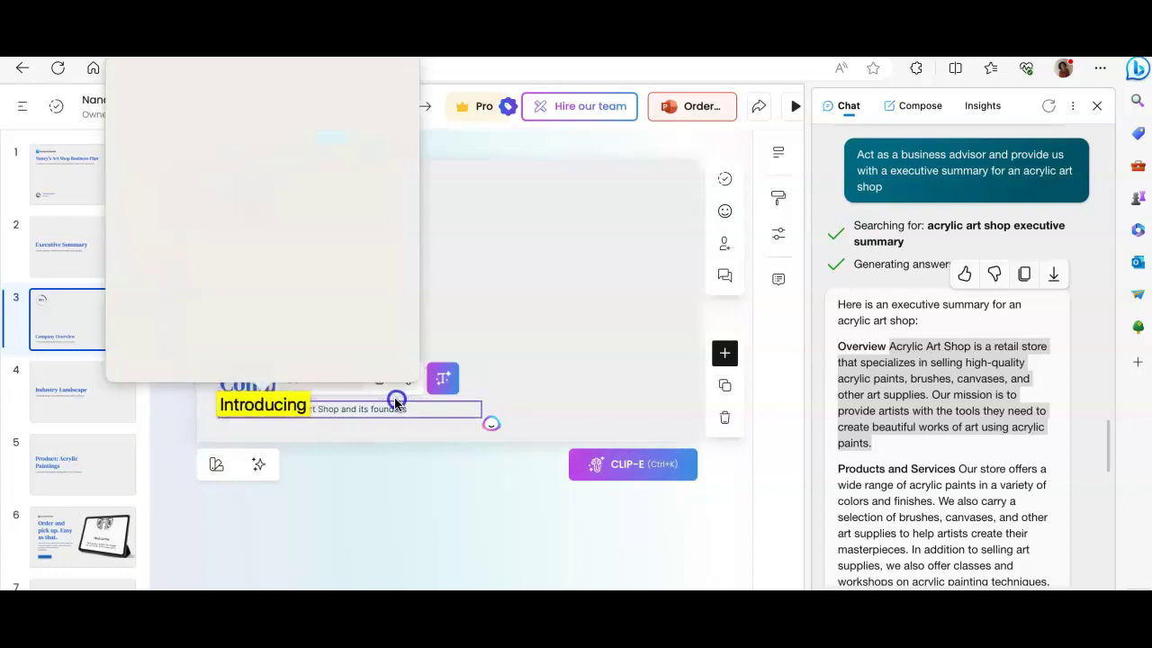
drag(418, 410, 210, 410)
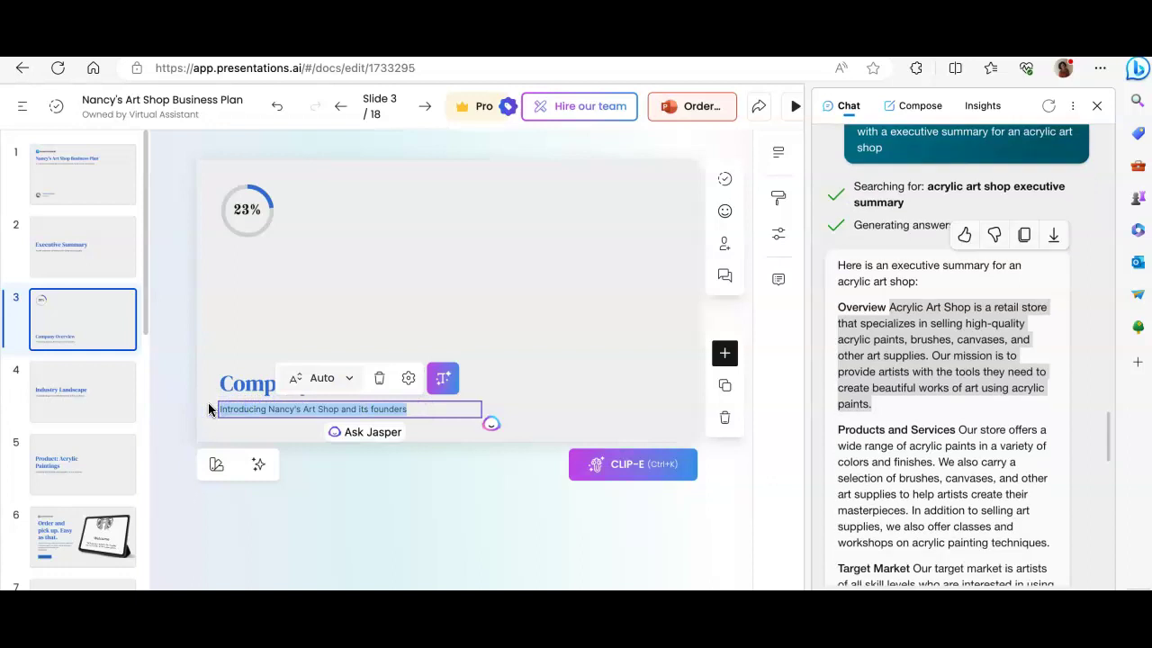
key(ctrl+v)
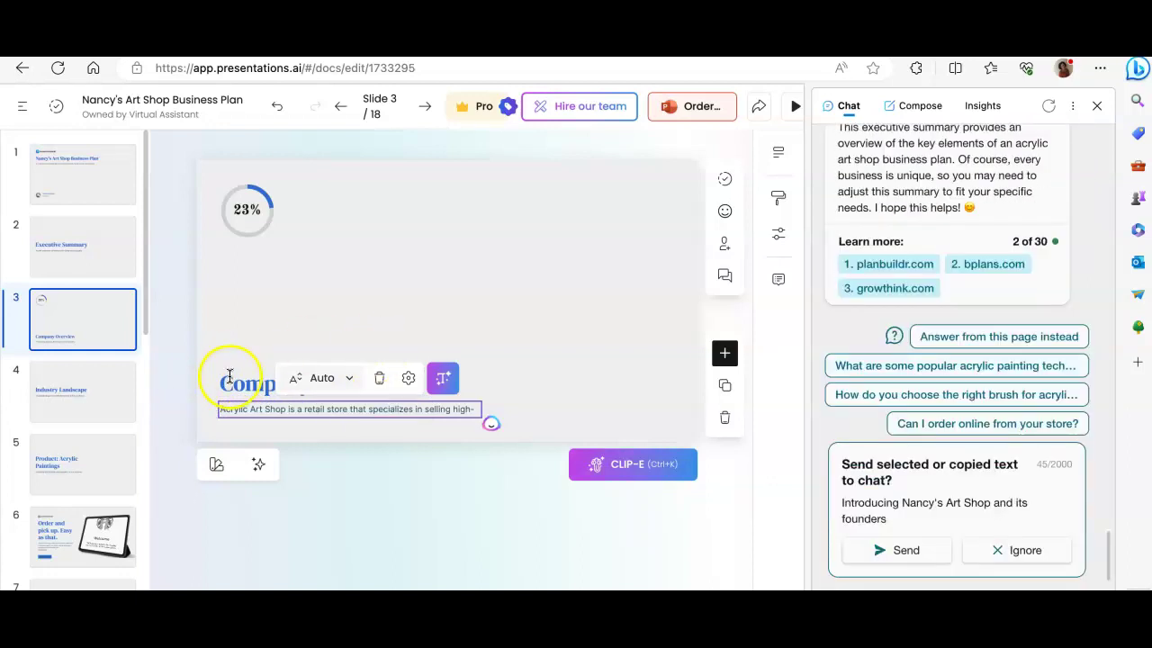
- Finish editing the Company Overview title and move to slide 4, Industry Landscape
click(232, 355)
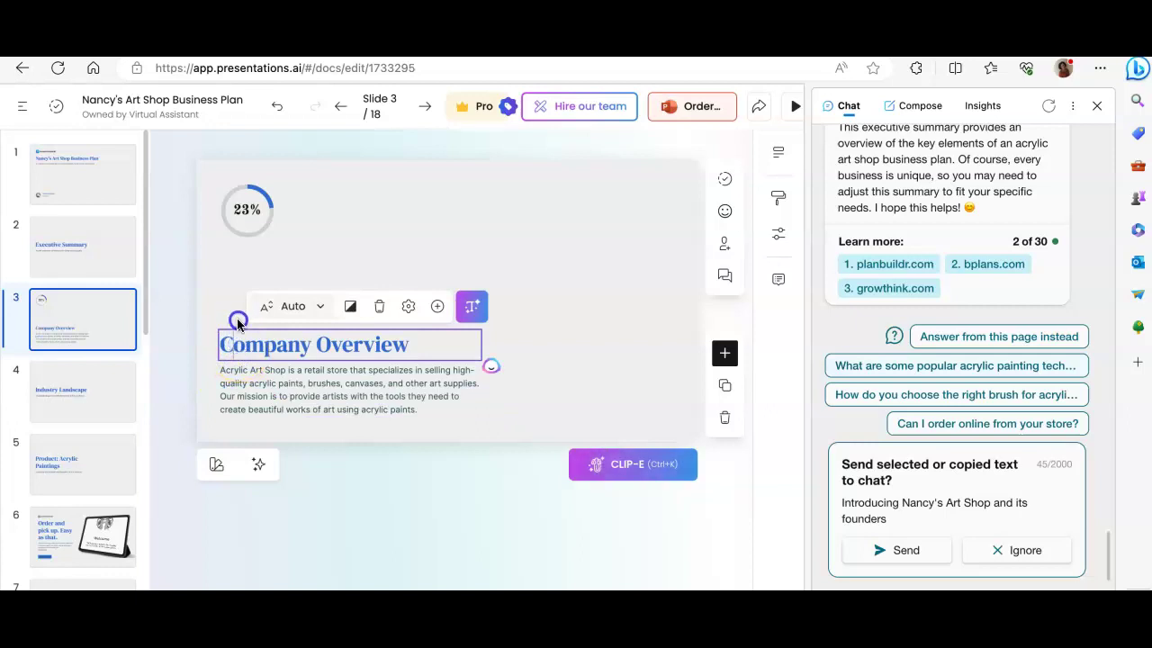
click(240, 315)
click(279, 264)
click(228, 340)
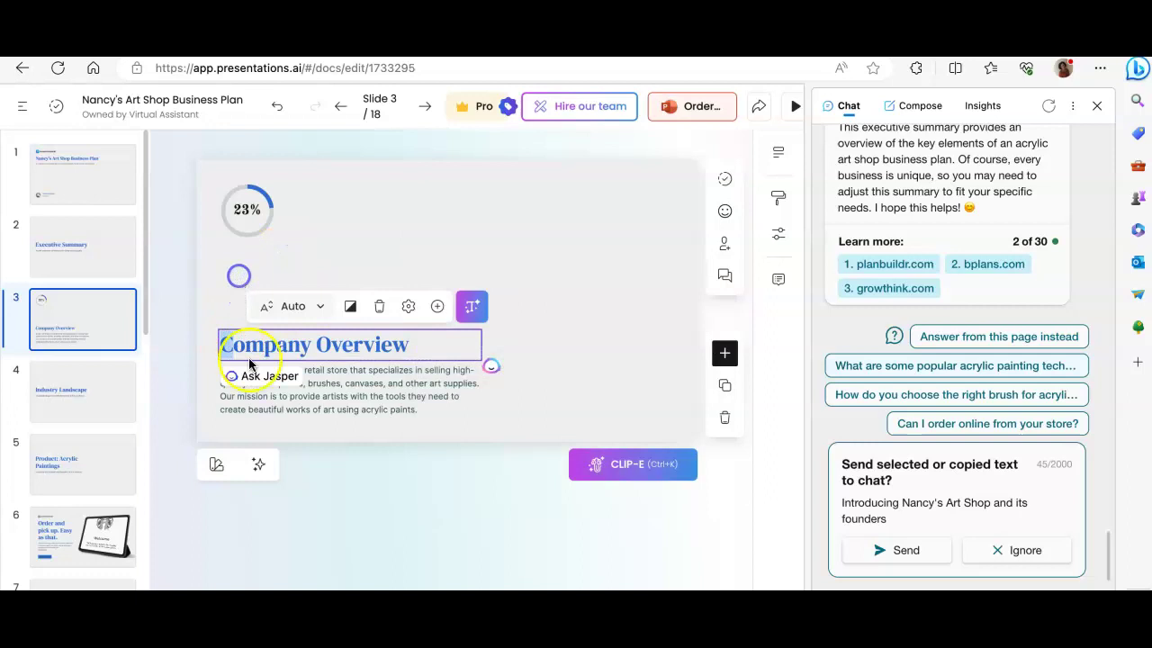
click(570, 389)
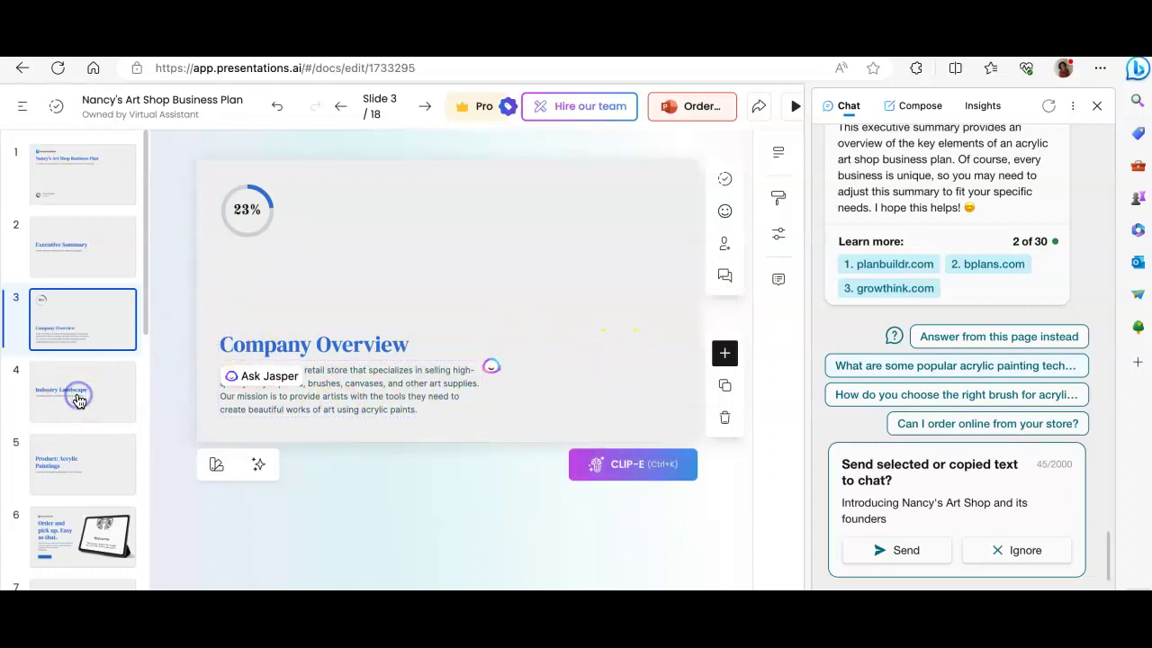
click(78, 400)
scroll(880, 270, up, 5)
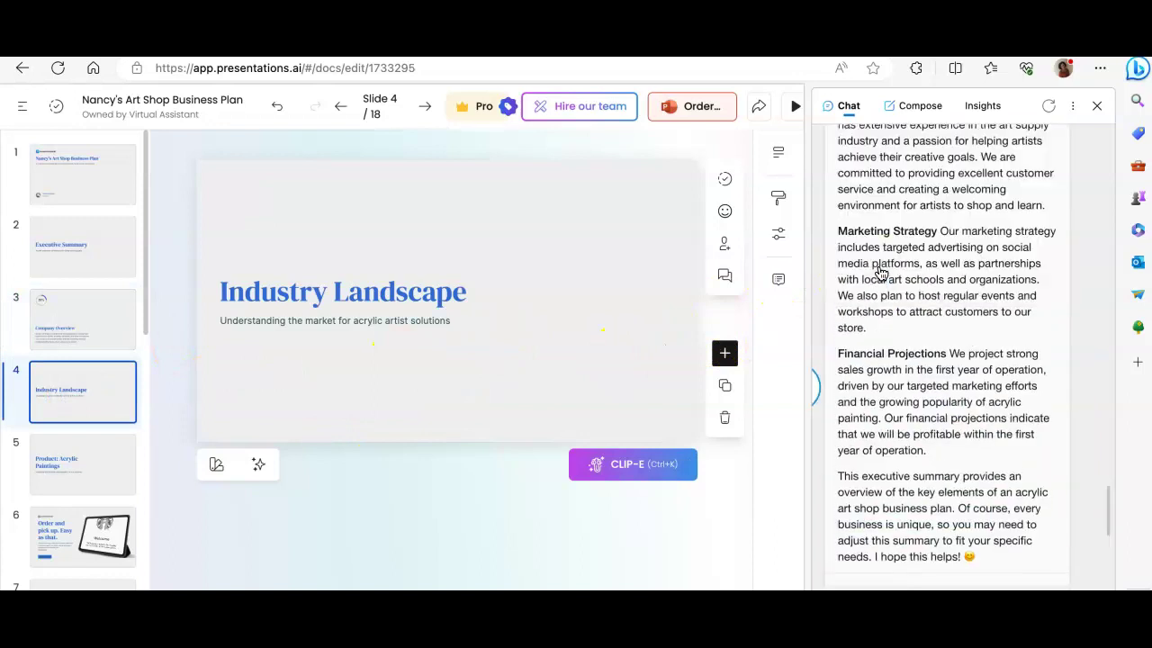
scroll(880, 273, up, 10)
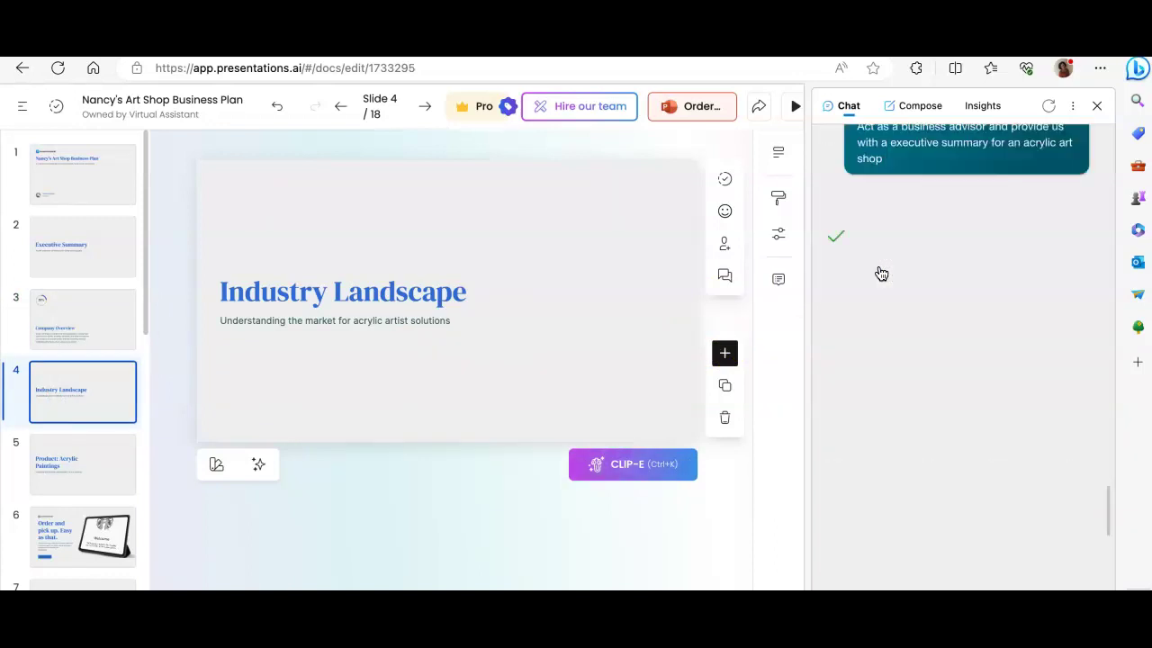
- Paste Bing Chat's Products and Services paragraph over the slide 5 Product: Acrylic Paintings subtitle
scroll(880, 274, down, 2)
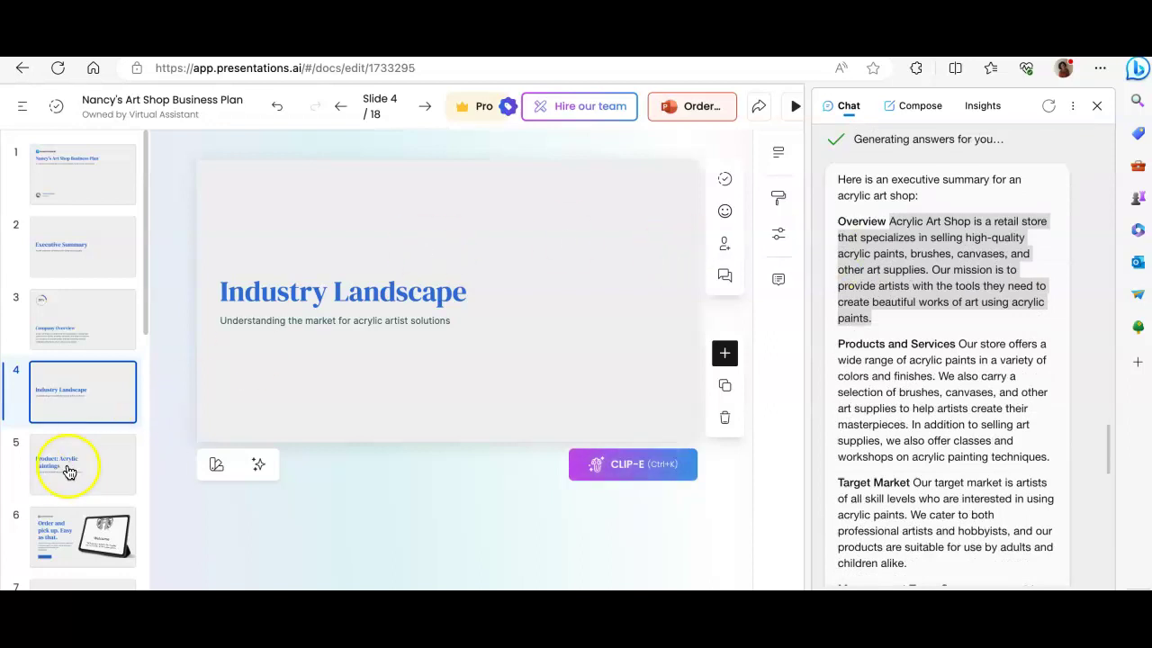
click(69, 472)
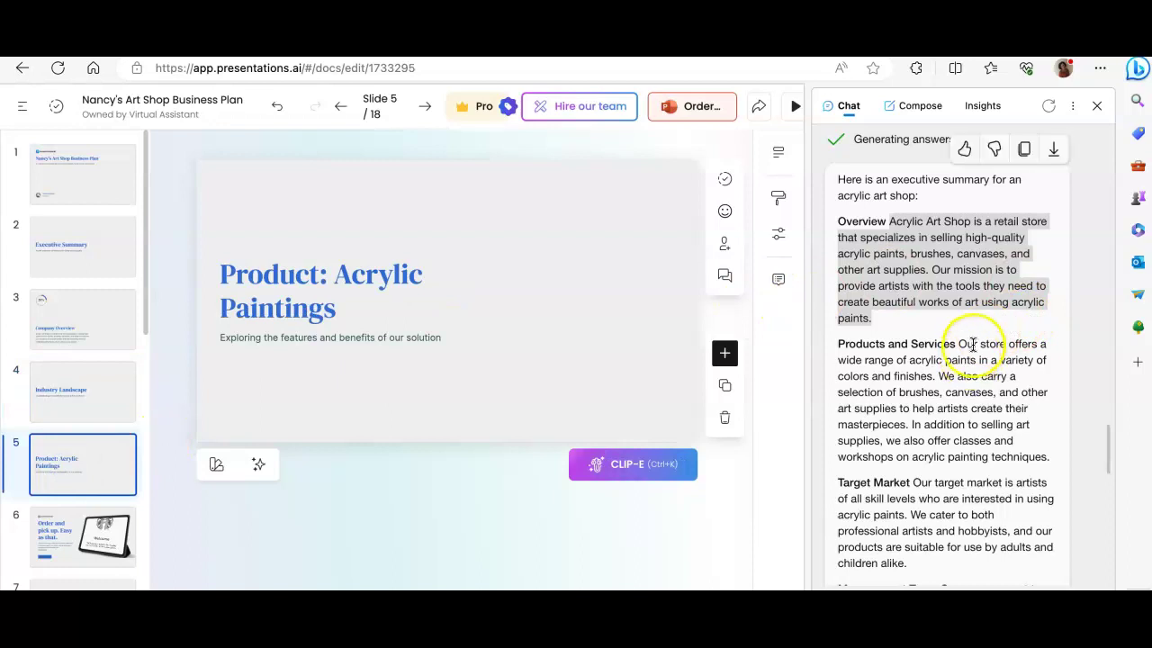
mouse_move(959, 344)
mouse_down()
mouse_move(1018, 352)
mouse_move(1050, 460)
mouse_up()
key(ctrl+c)
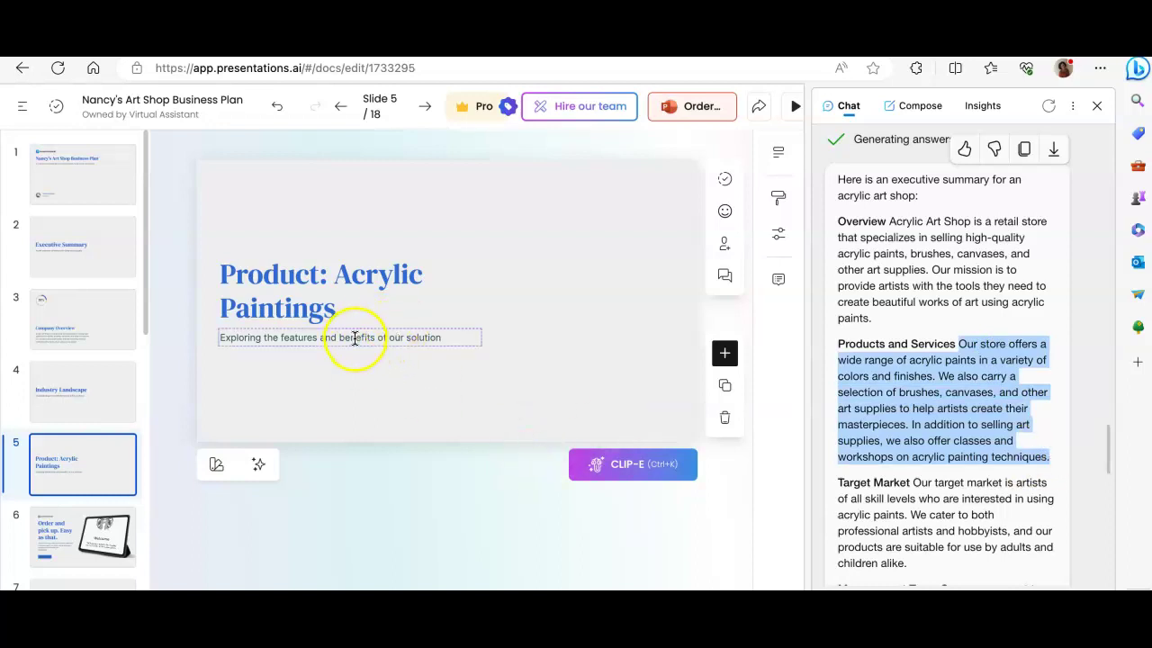
click(357, 339)
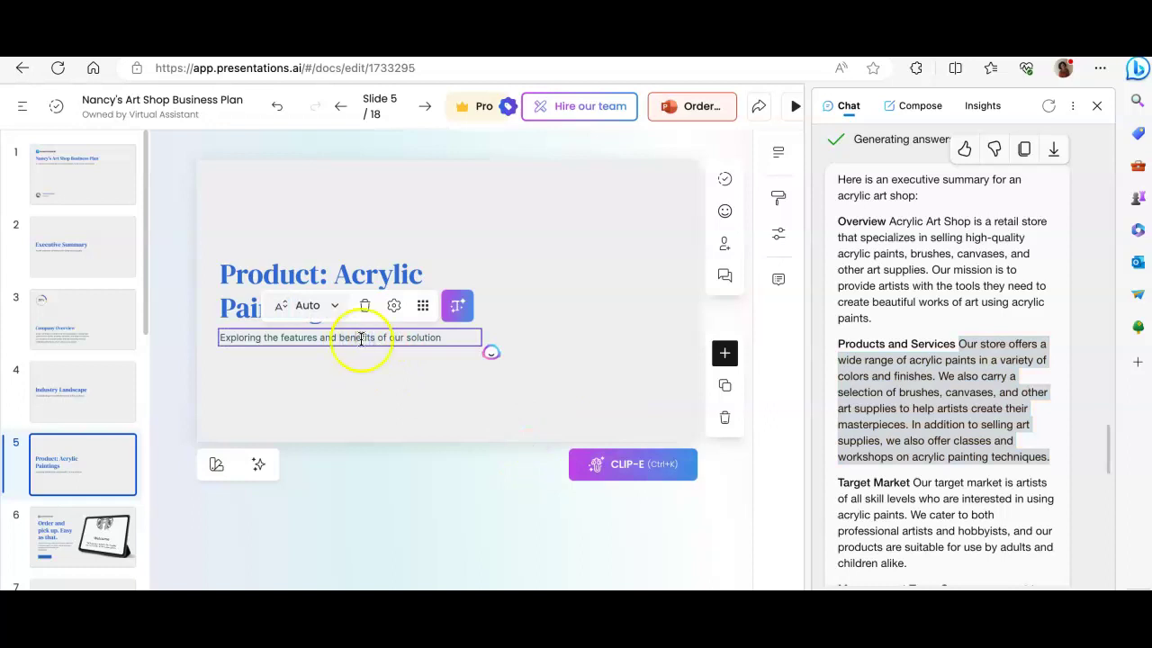
drag(442, 337, 191, 328)
key(ctrl+v)
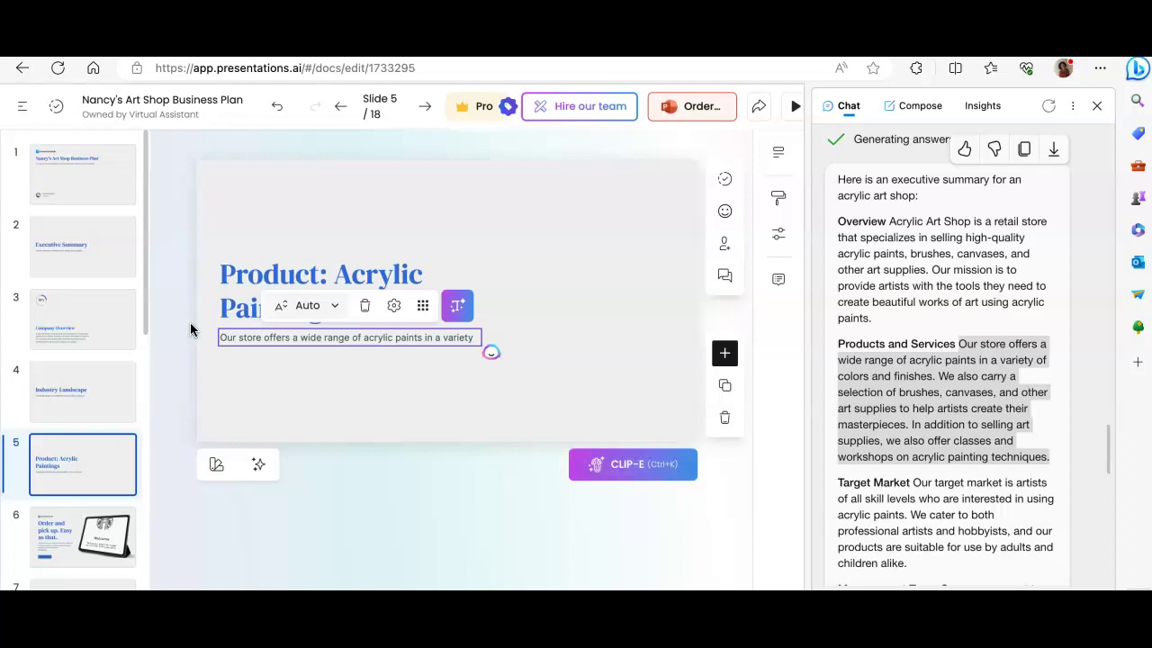
click(205, 308)
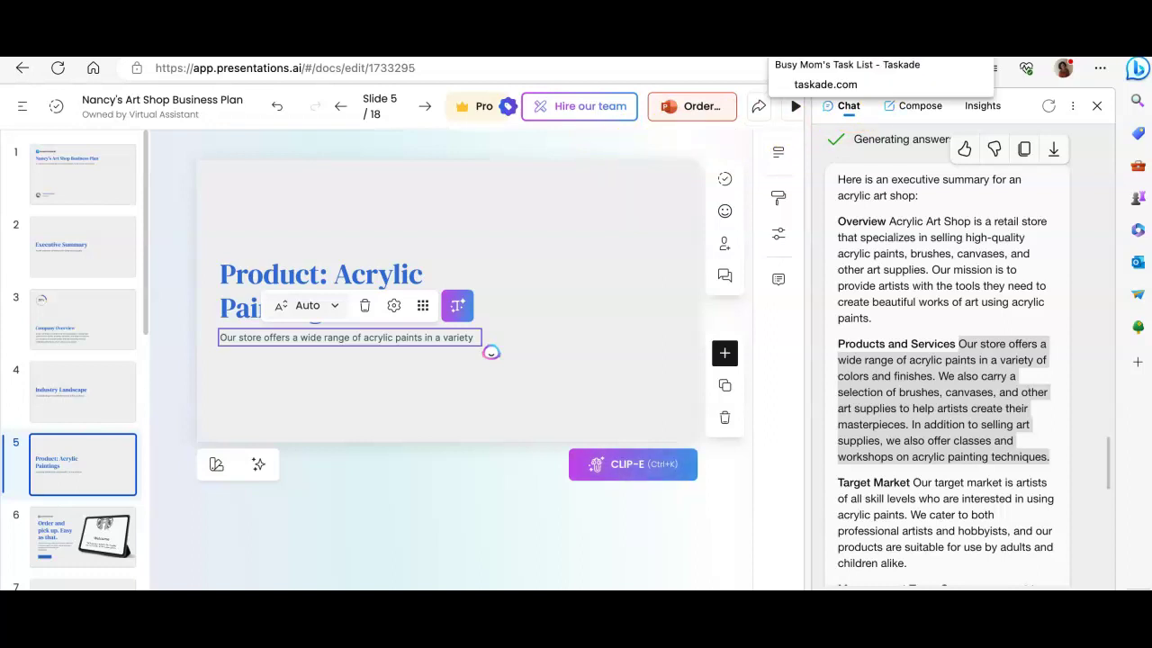
- Switch to the Busy Mom's Task List tab, close the Bing Chat sidebar, and scroll the list
click(846, 52)
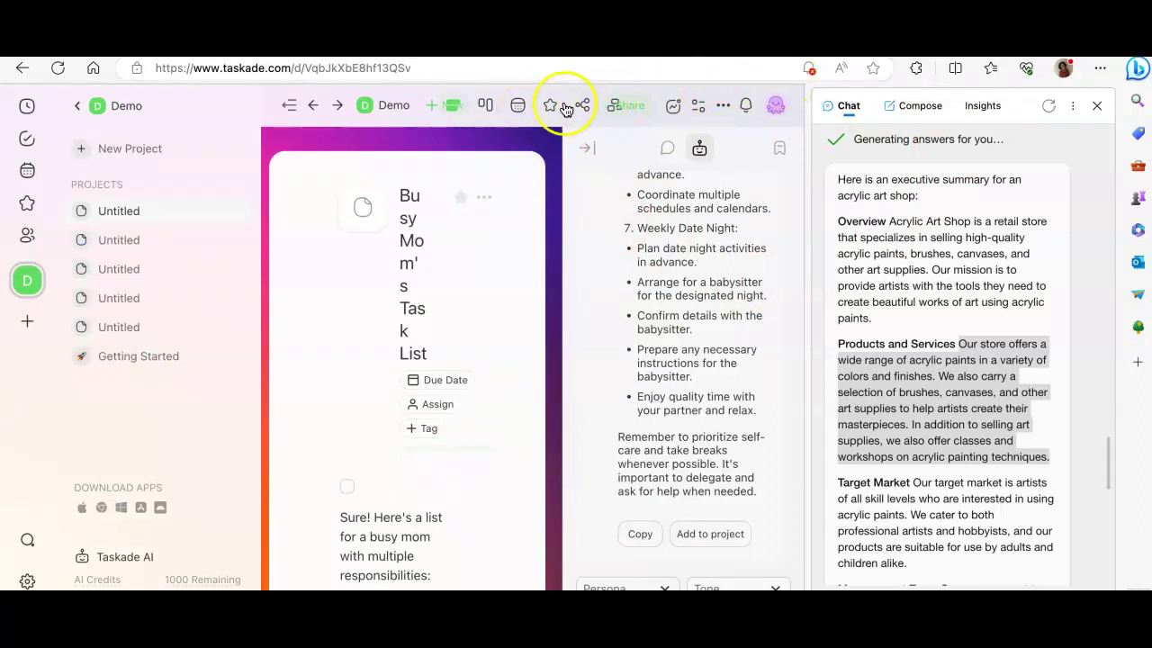
click(1097, 105)
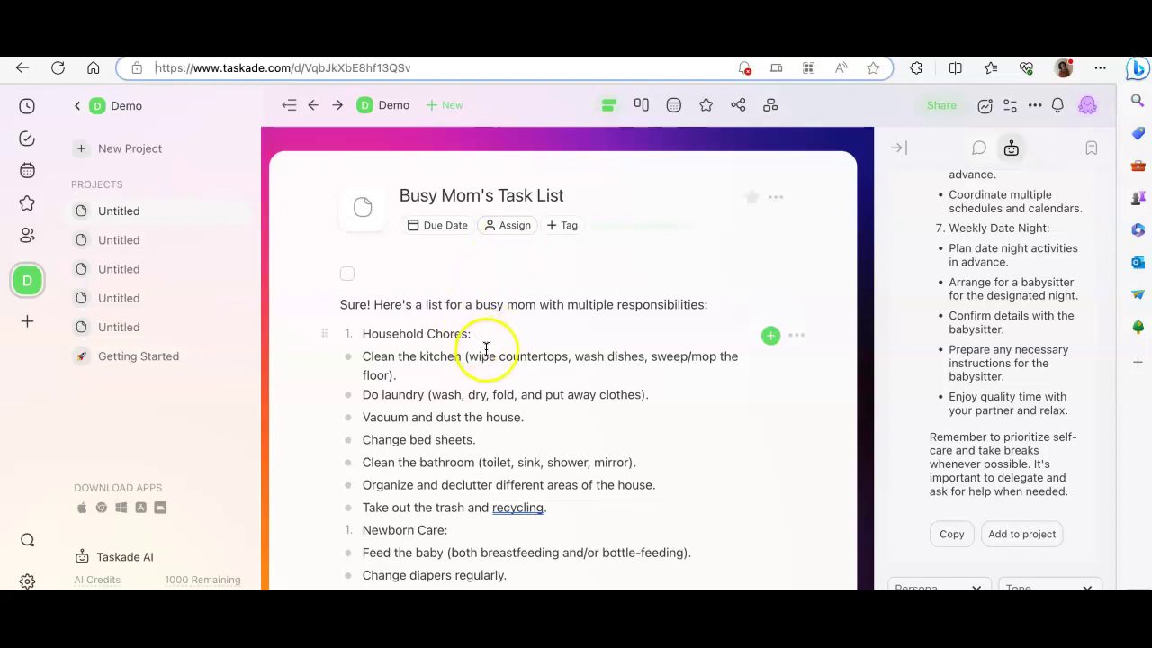
scroll(537, 360, down, 2)
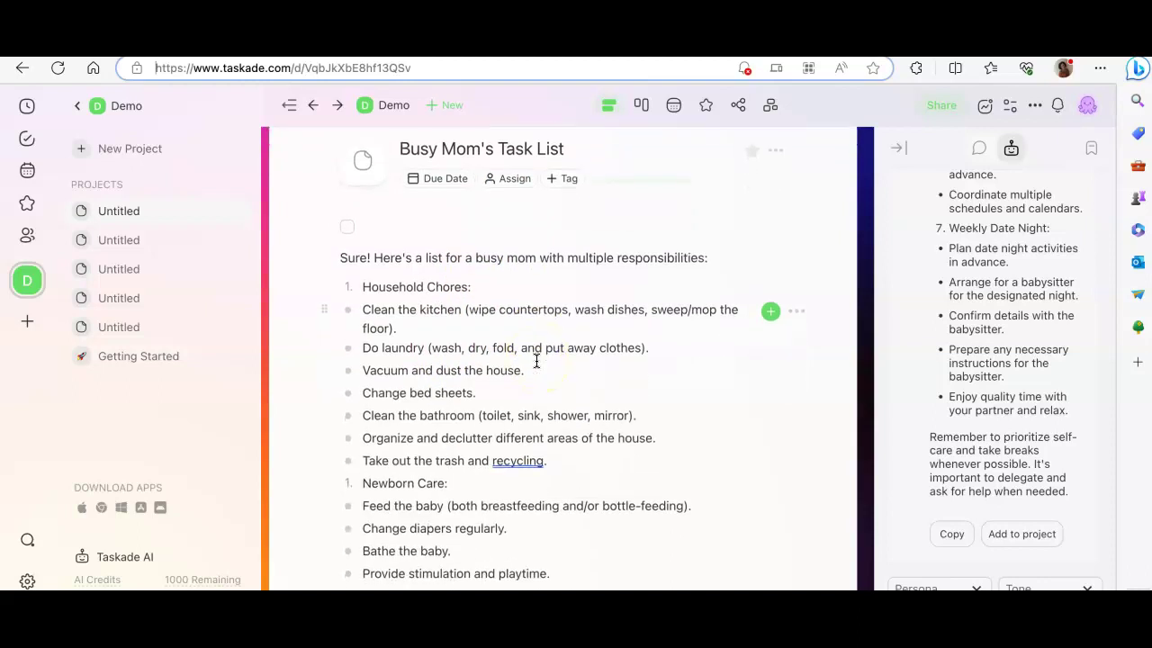
scroll(536, 360, up, 2)
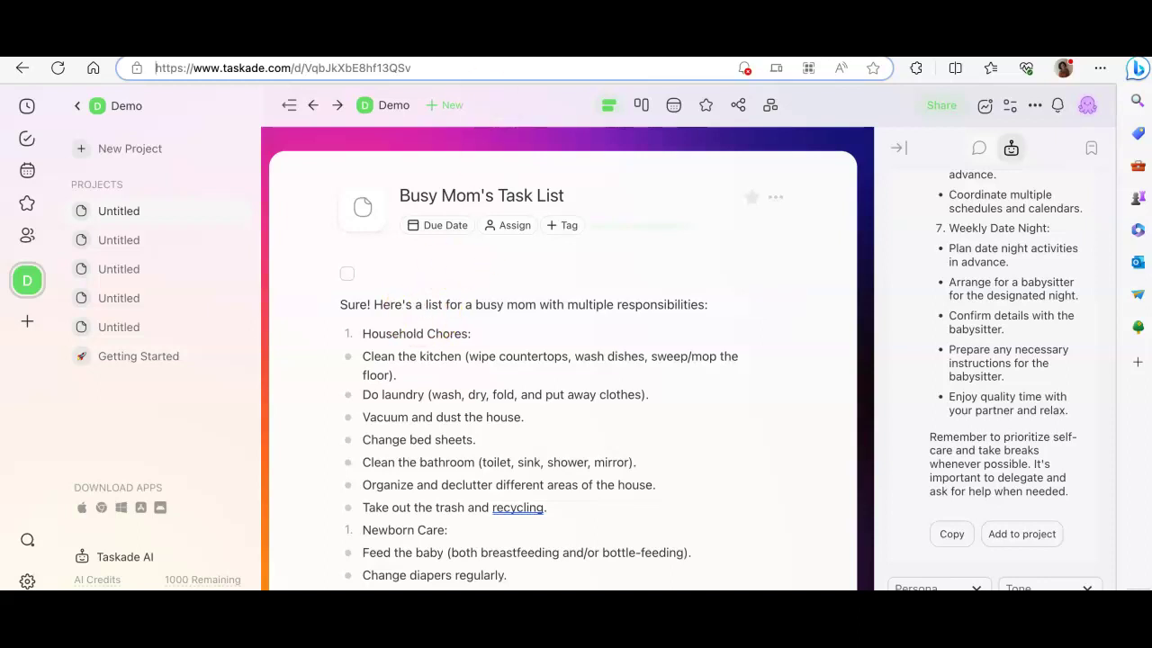
- Go back to the Nancy's Art Shop Business Plan tab, showing slide 5 with its product description
click(297, 41)
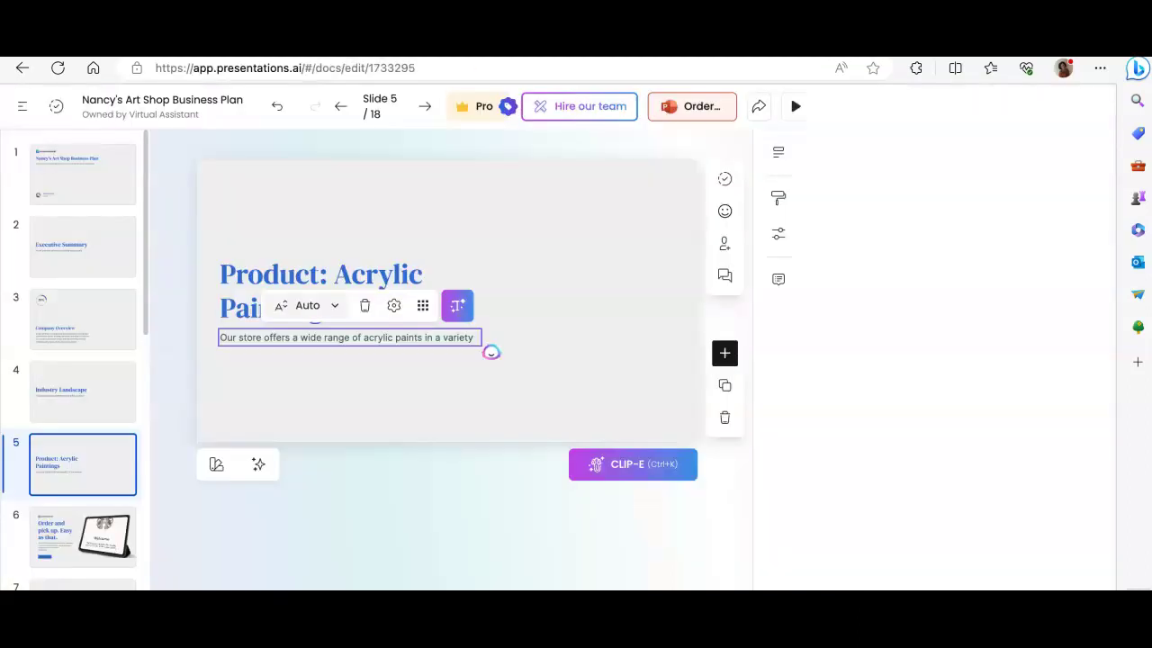
click(415, 205)
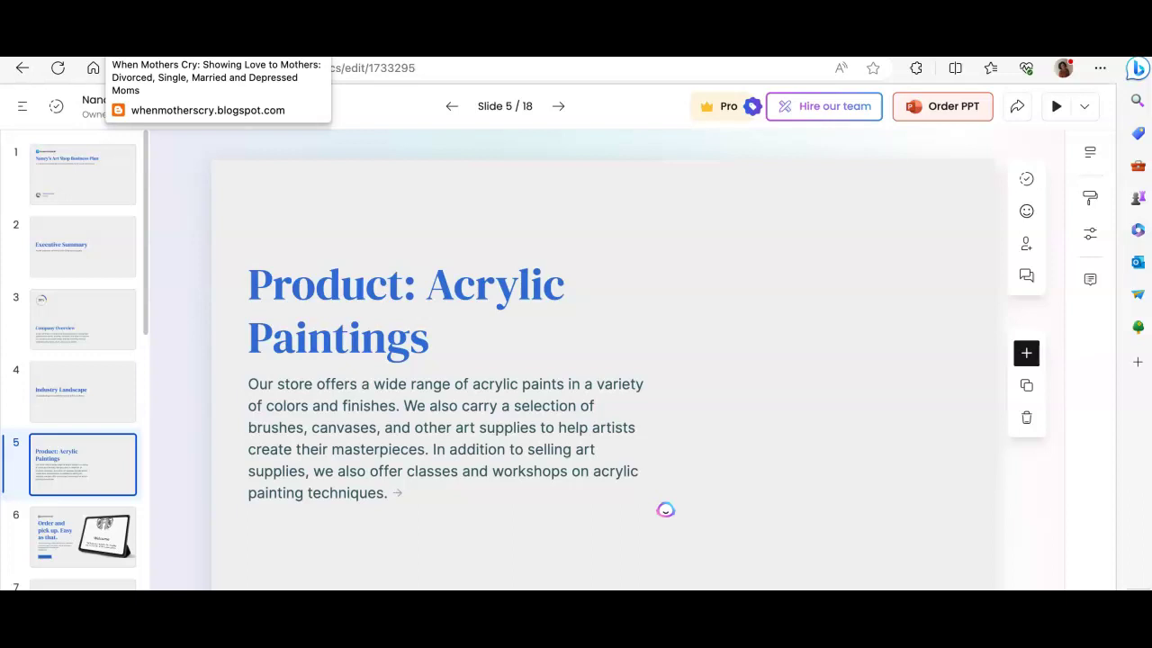
- Switch to the When Mothers Cry blog and scroll down through its posts
key(ctrl+Tab)
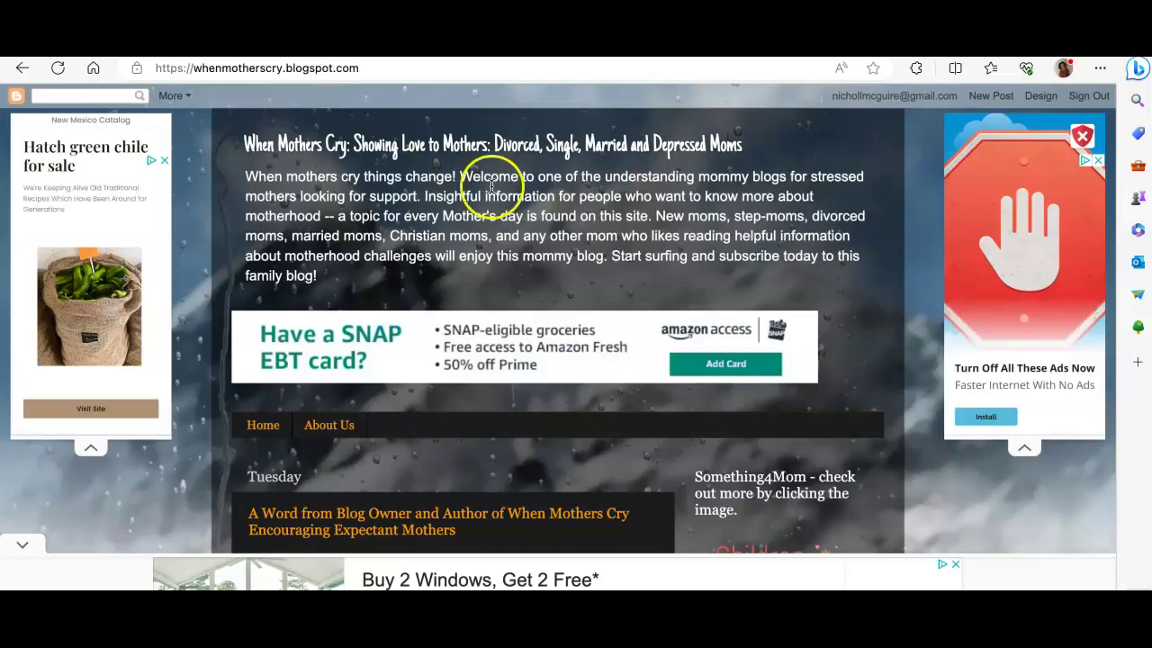
scroll(528, 250, down, 3)
scroll(527, 250, down, 3)
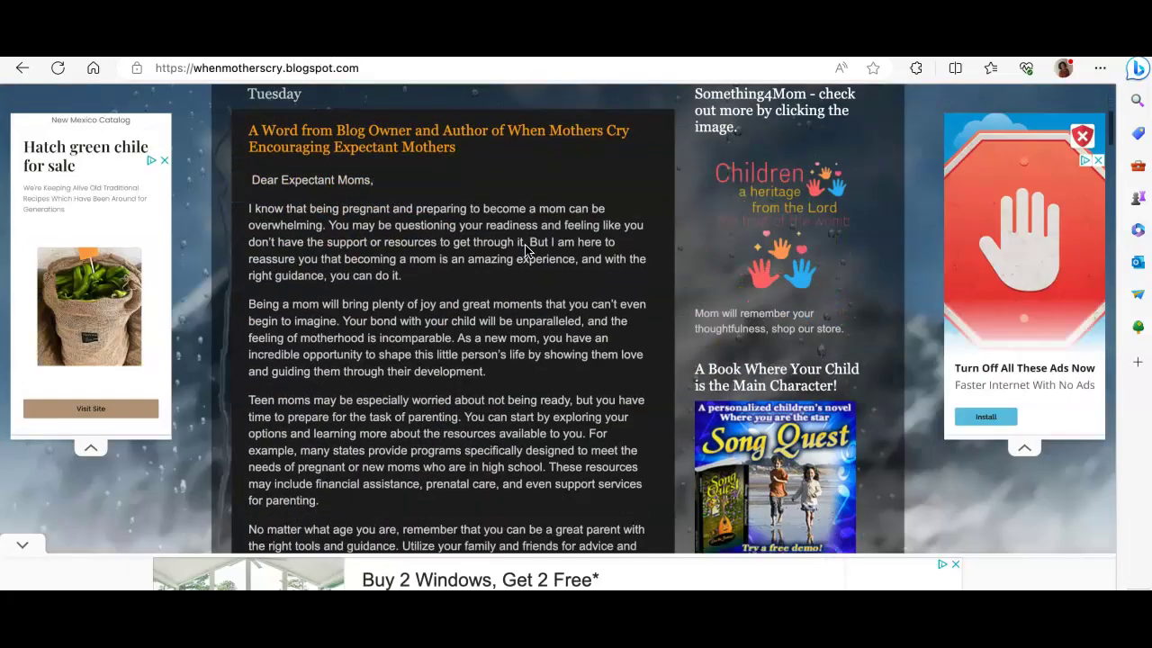
scroll(527, 250, down, 5)
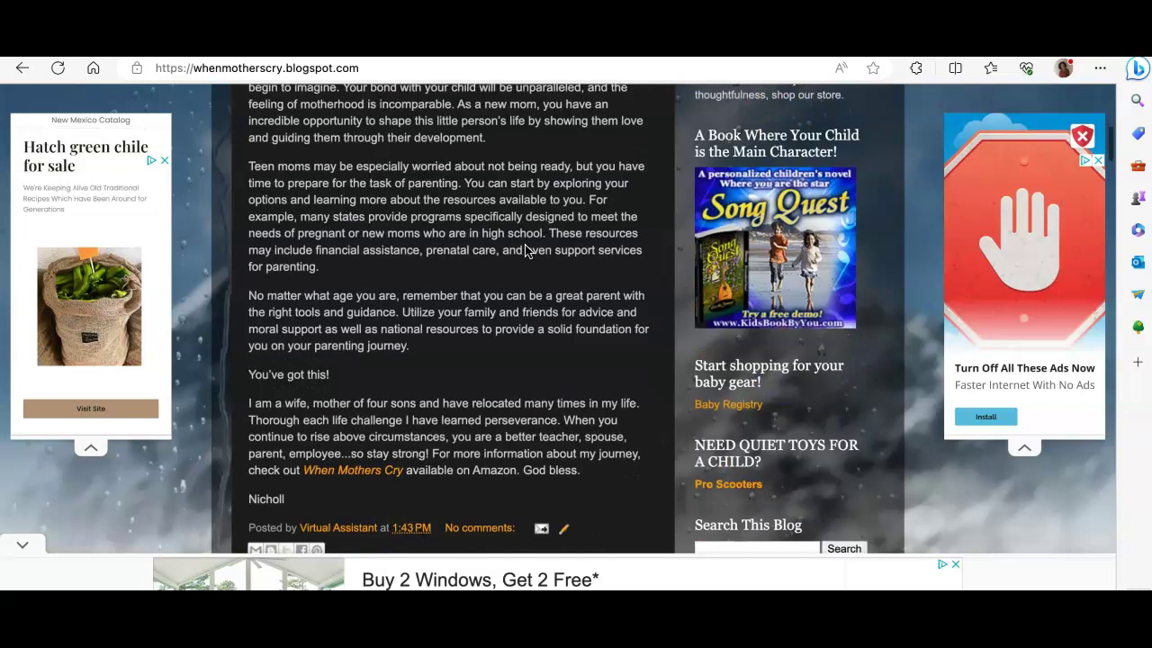